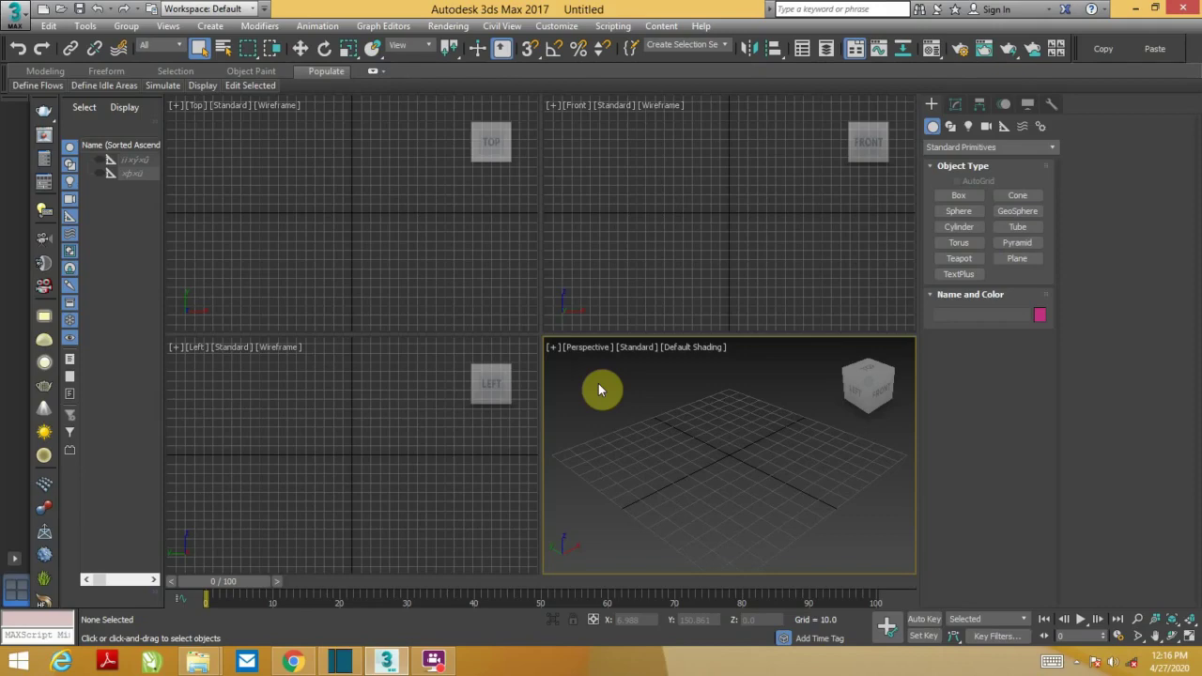
- Reposition the Front view and pick the Plane primitive (Rectangle, 4×4 segments)
middle_click(686, 243)
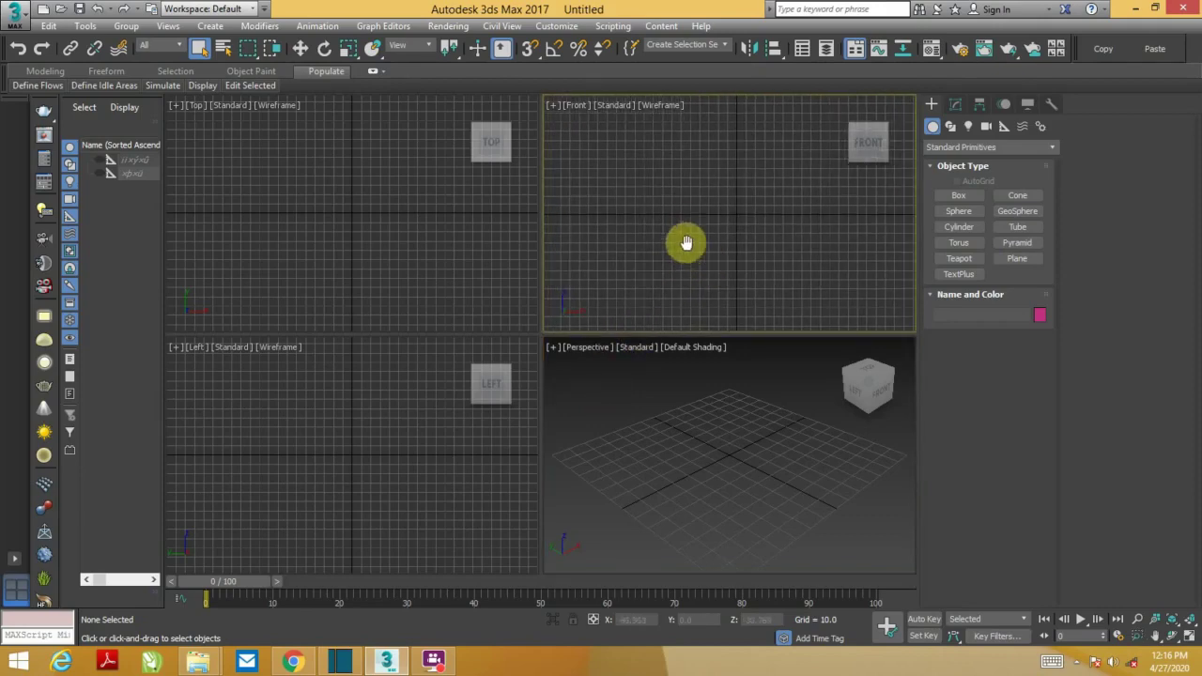
mouse_move(687, 243)
middle_down()
mouse_move(648, 257)
mouse_move(648, 311)
mouse_move(683, 291)
mouse_move(692, 311)
middle_up()
middle_drag(764, 274, 763, 275)
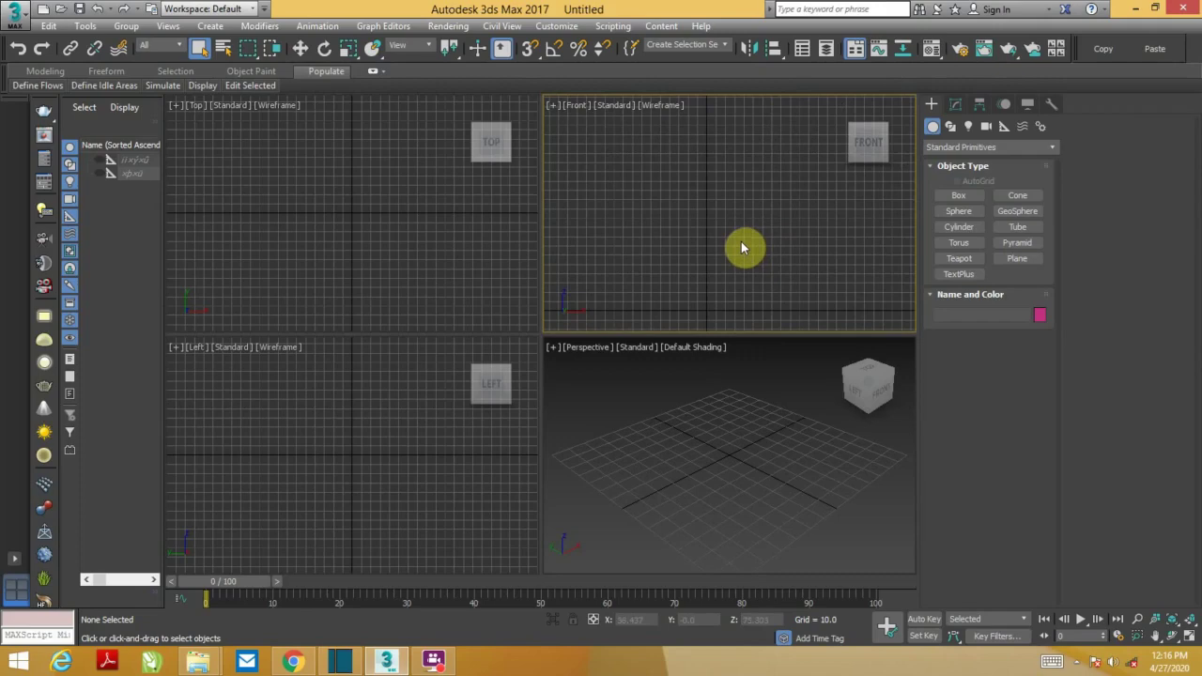
click(1017, 262)
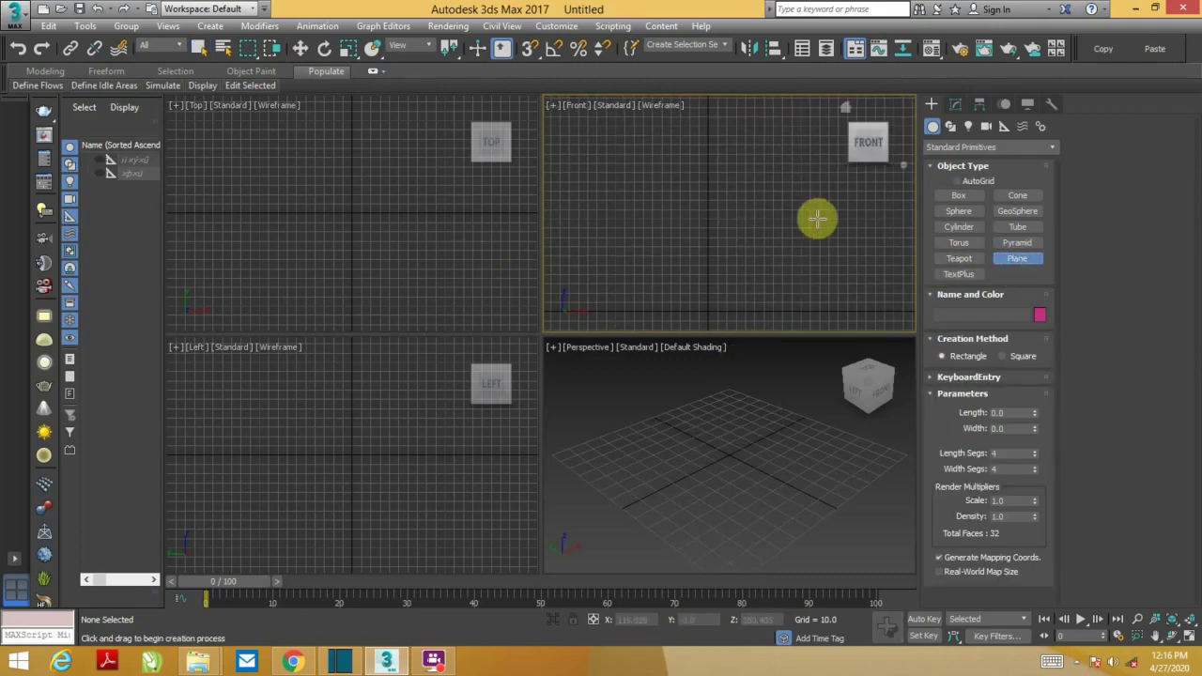
- Draw an upright plane about 180.567 by 138.462 in the Front viewport
mouse_move(653, 427)
mouse_down()
mouse_move(694, 447)
mouse_move(716, 571)
mouse_up()
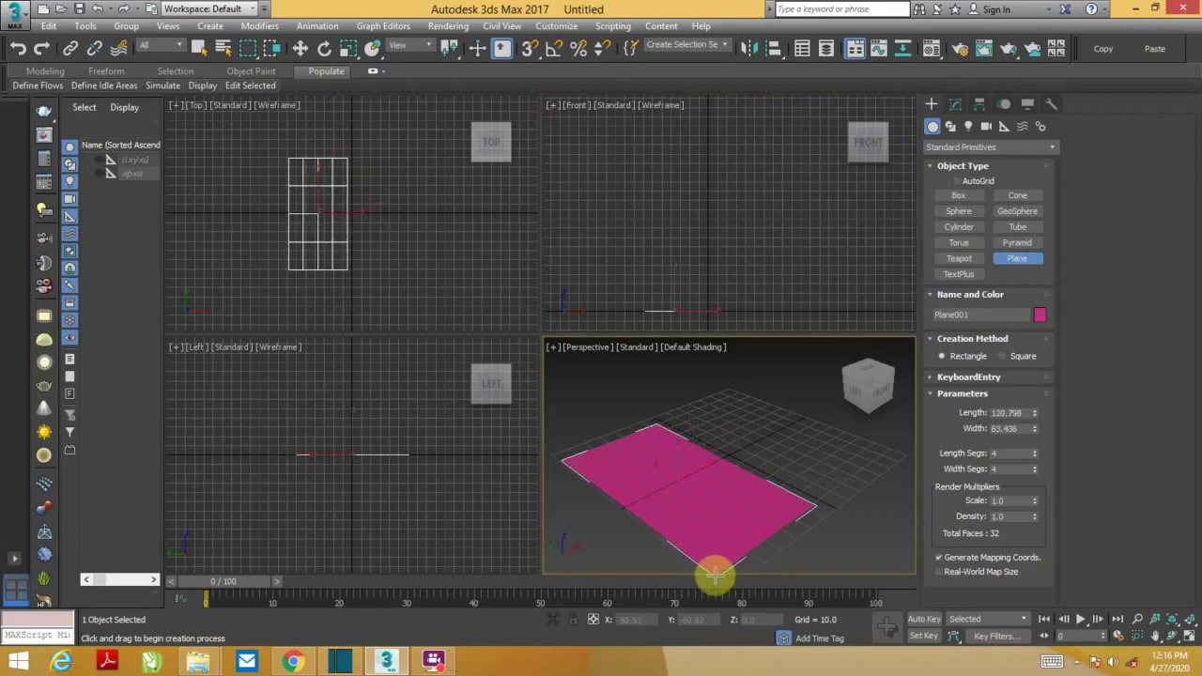
right_click(718, 577)
right_click(684, 193)
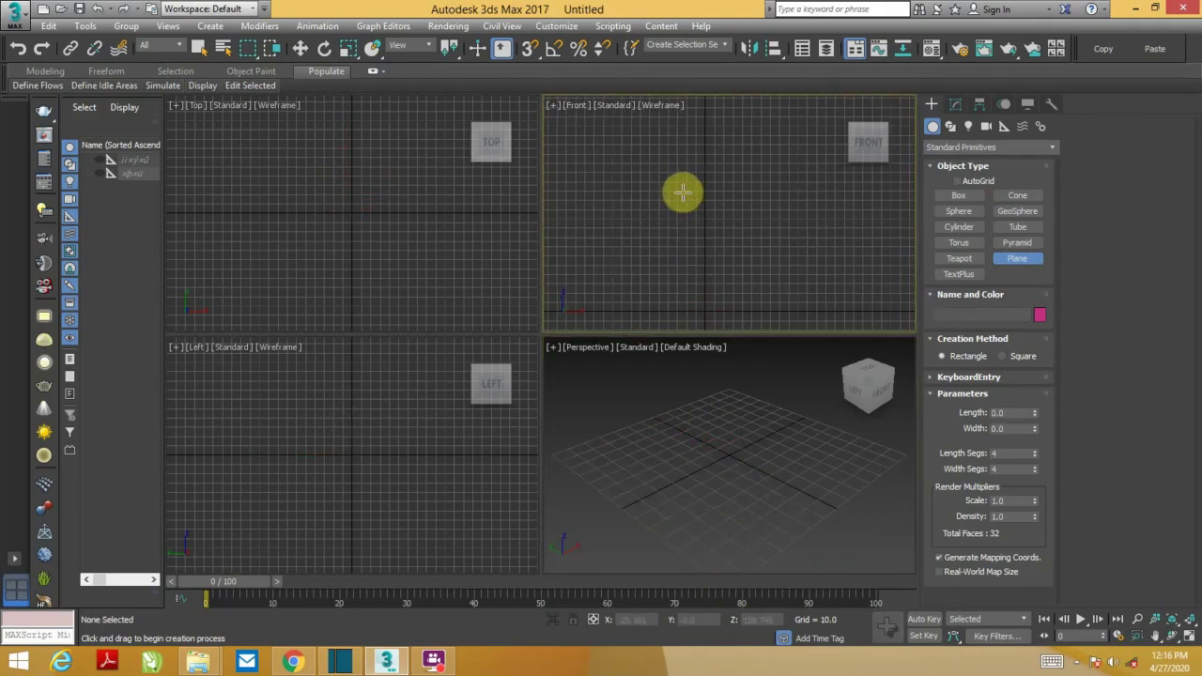
drag(642, 143, 770, 311)
- Orbit to inspect the plane with Edged Faces, then return to a maximized Front wireframe view
key(alt+w)
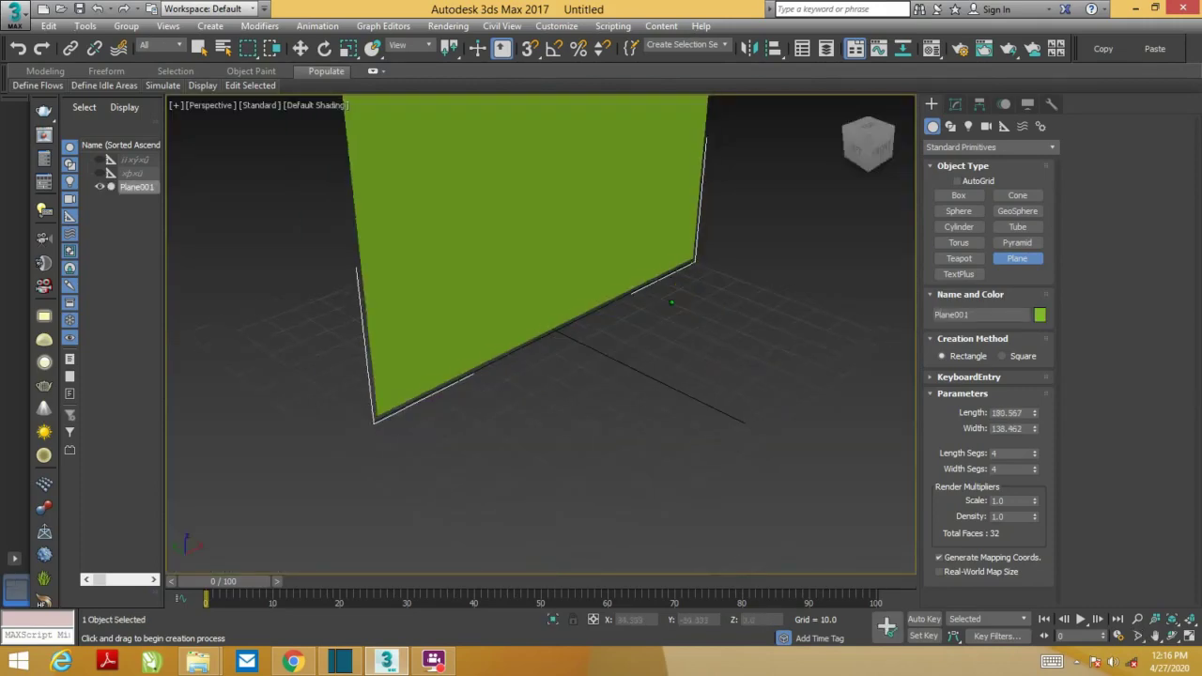
mouse_move(671, 302)
alt+middle_down()
mouse_move(678, 391)
mouse_move(632, 313)
mouse_move(622, 344)
mouse_move(679, 367)
alt+middle_up()
key(F4)
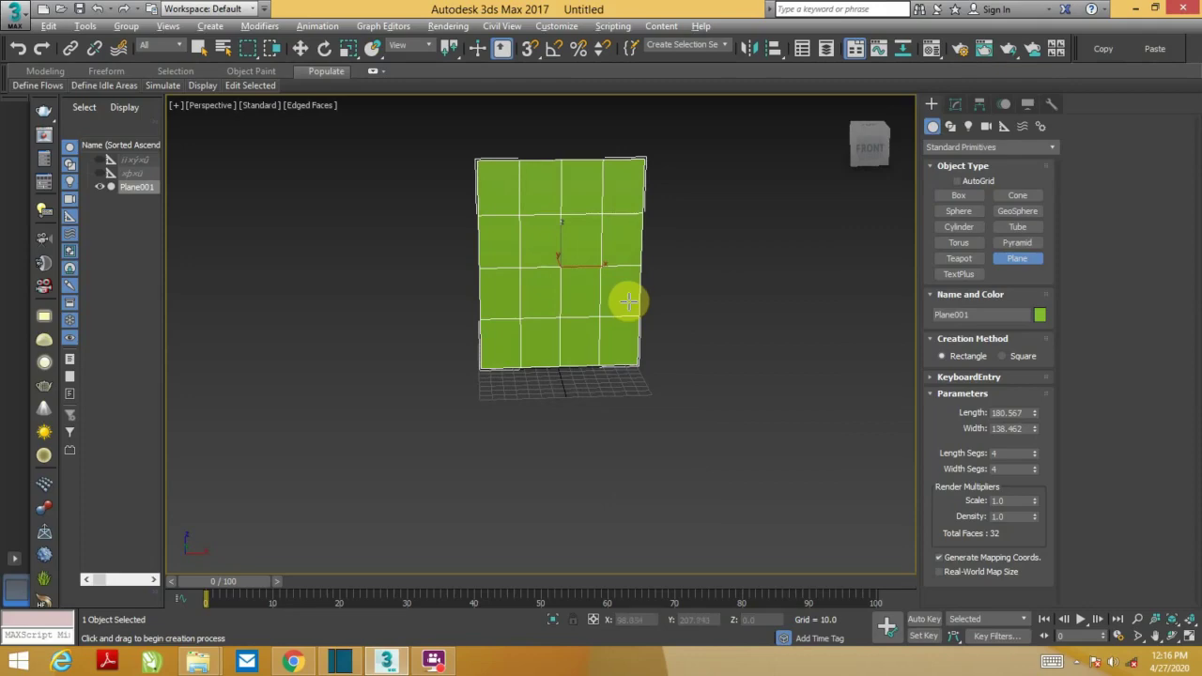
key(alt+w)
key(alt+w)
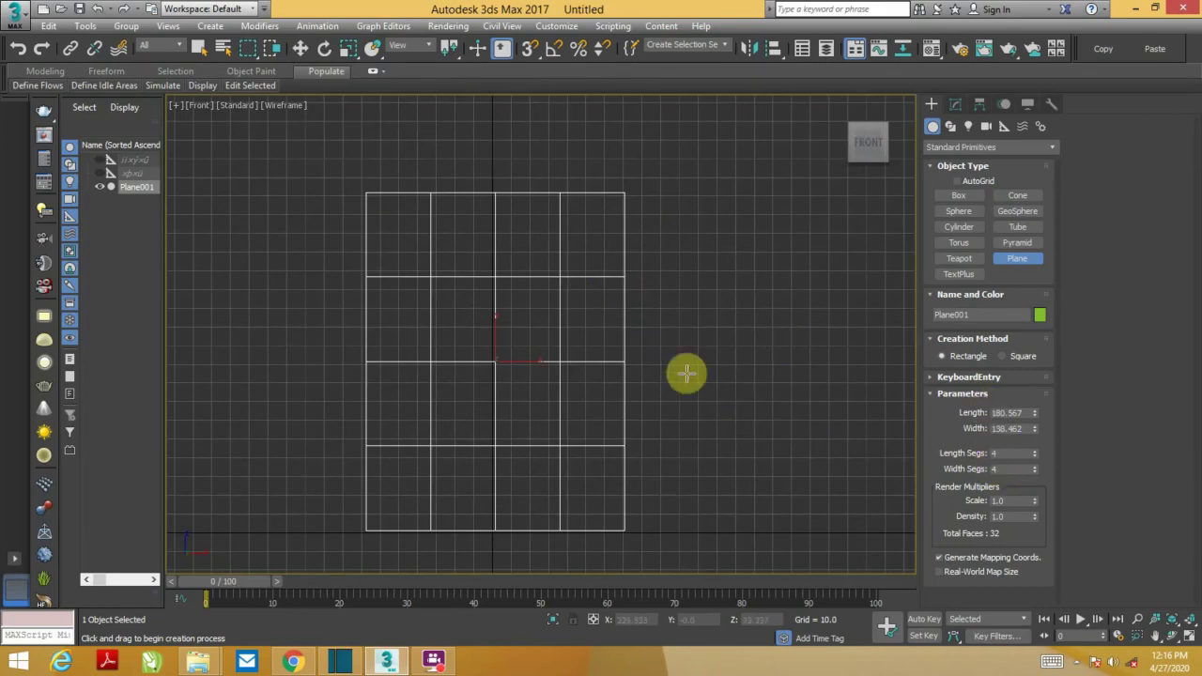
- Set the plane's Length Segs to 41
middle_drag(637, 366, 668, 359)
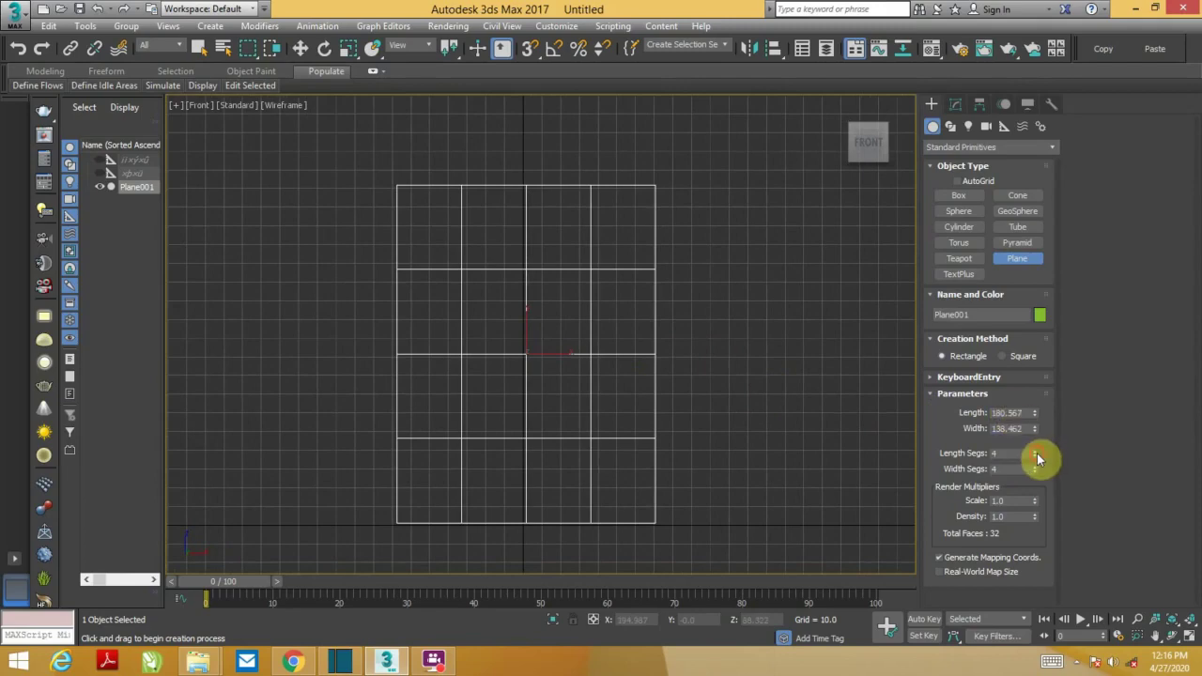
mouse_move(1037, 455)
mouse_down()
mouse_move(1027, 423)
mouse_move(1027, 445)
mouse_up()
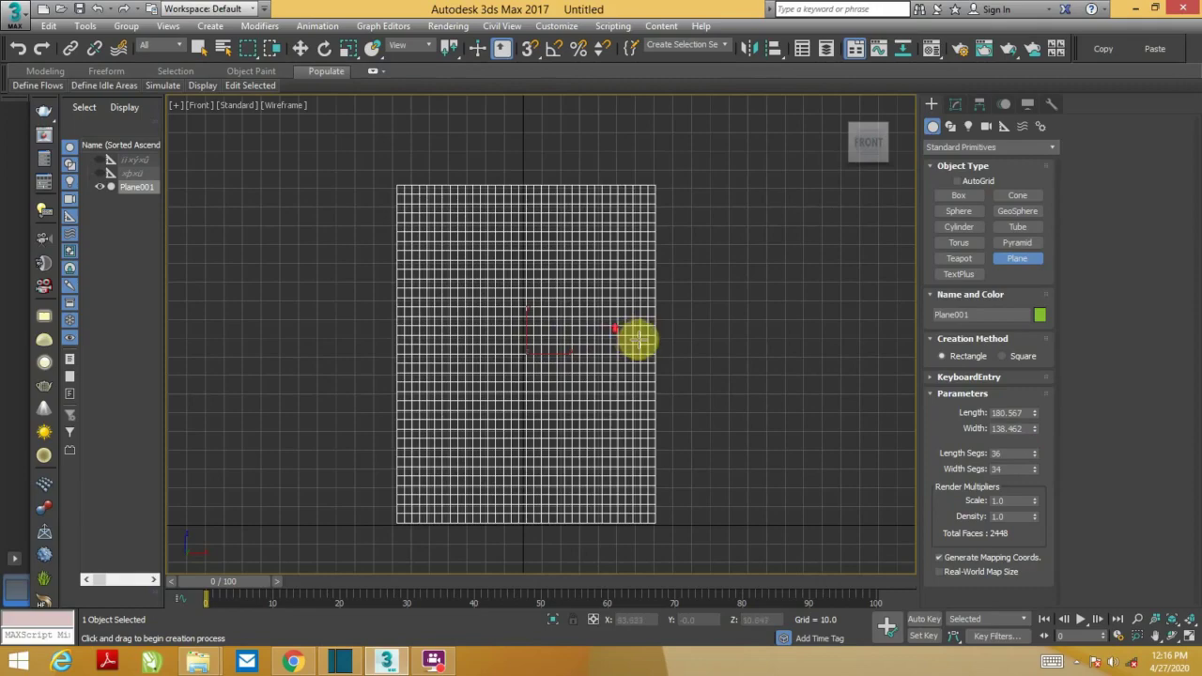
scroll(636, 340, up, 3)
scroll(630, 333, up, 2)
mouse_move(695, 317)
middle_down()
mouse_move(711, 393)
mouse_move(724, 359)
middle_up()
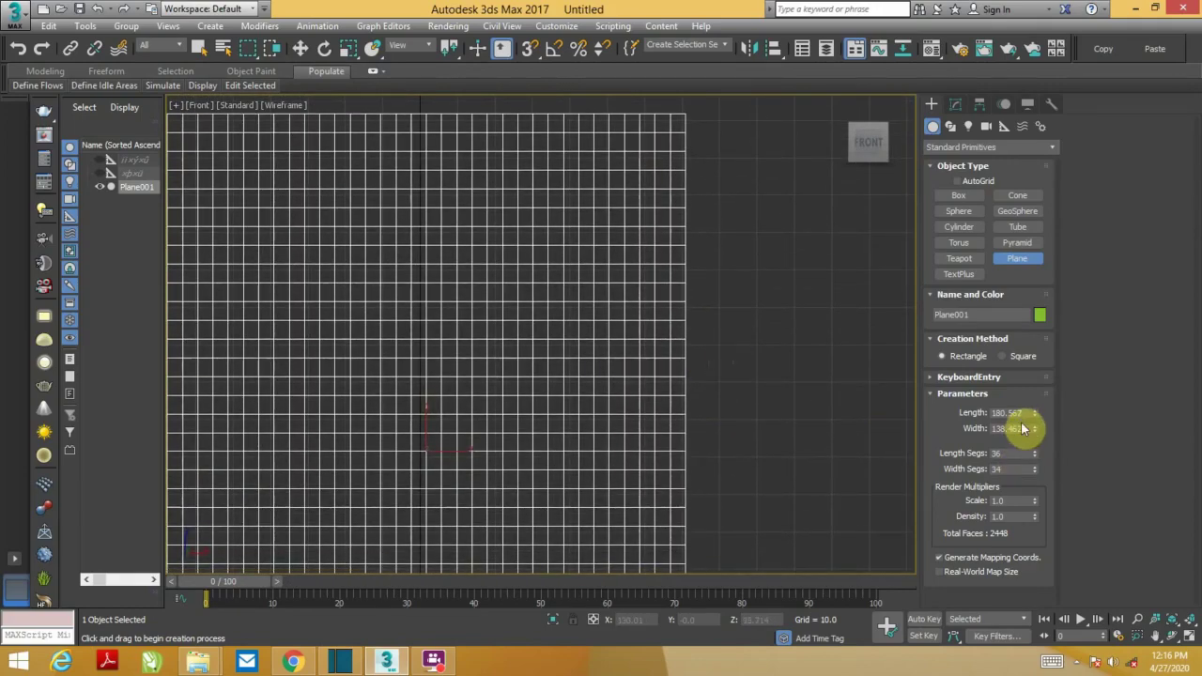
click(1035, 457)
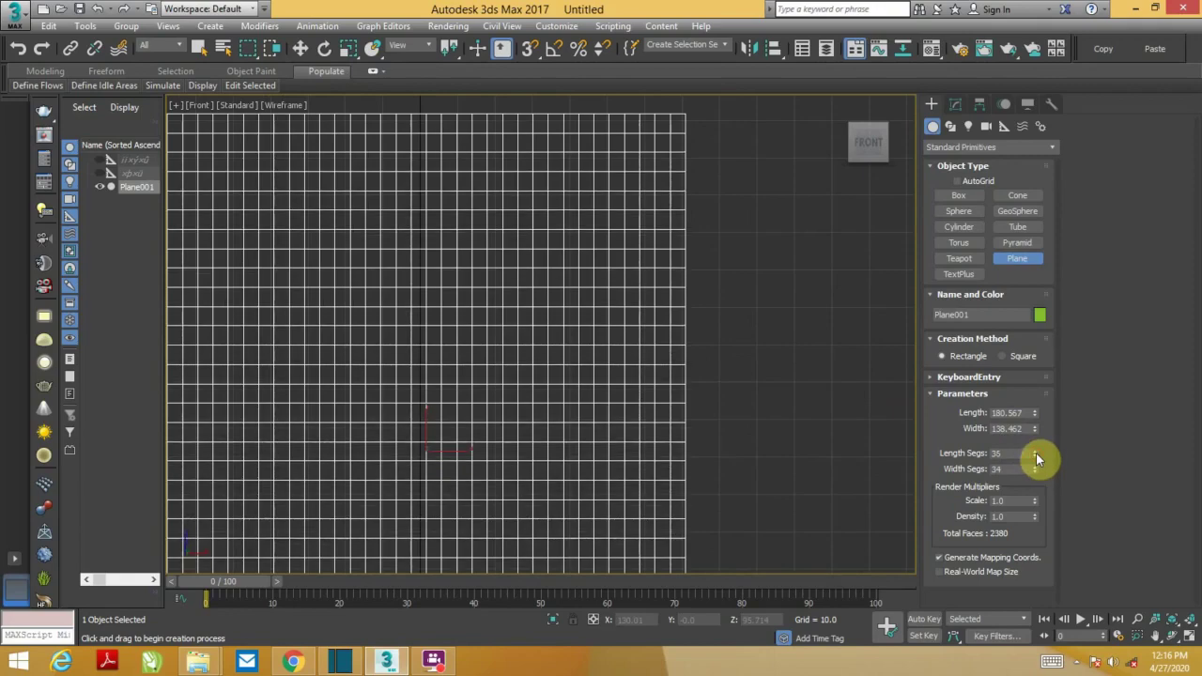
click(1036, 453)
click(1036, 452)
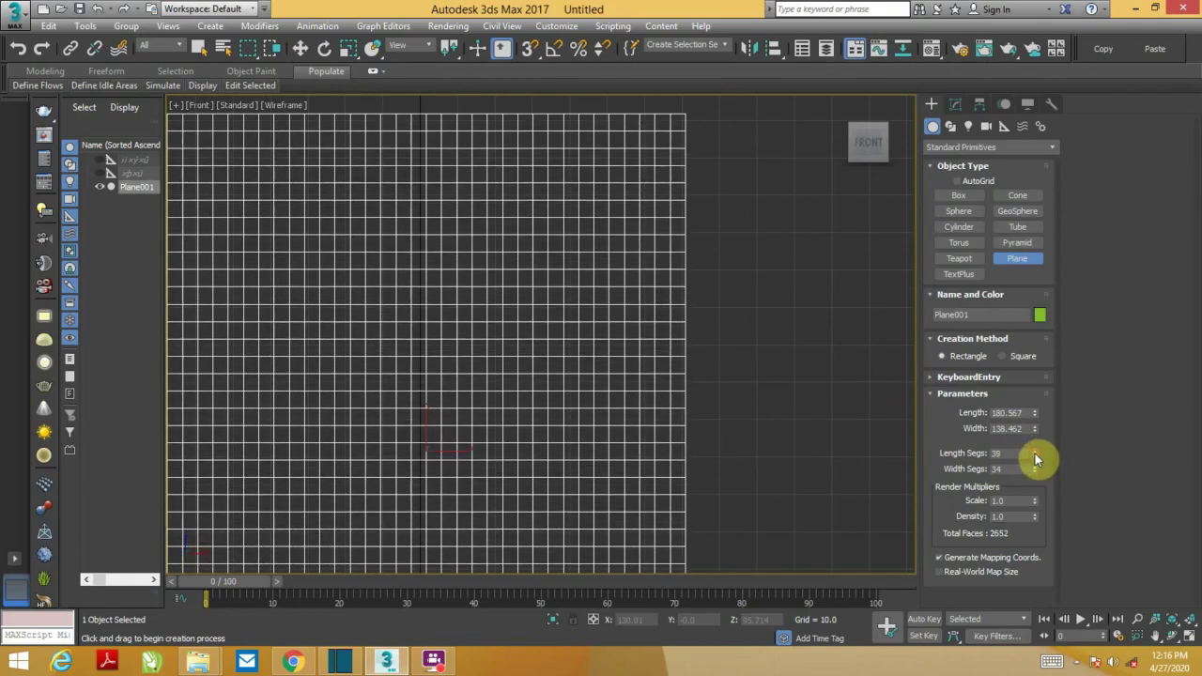
click(1035, 453)
click(1036, 453)
- Set the plane's Width Segs to 30, giving 2460 faces
scroll(662, 349, up, 1)
scroll(655, 343, down, 3)
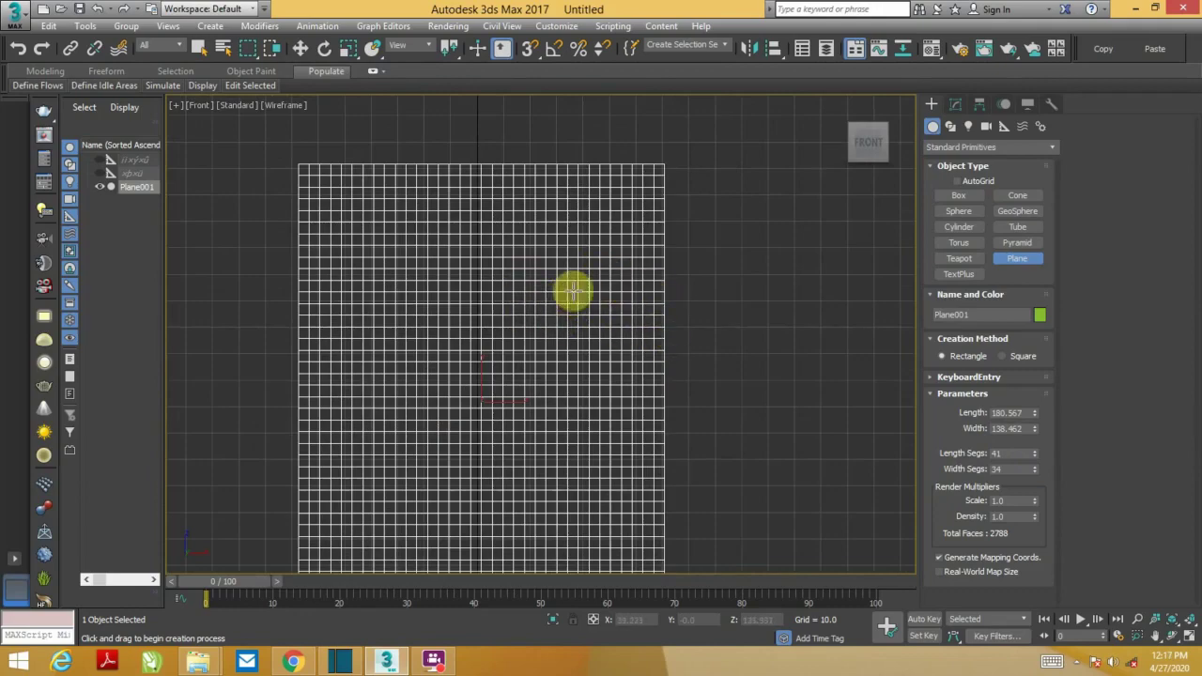
scroll(523, 303, up, 2)
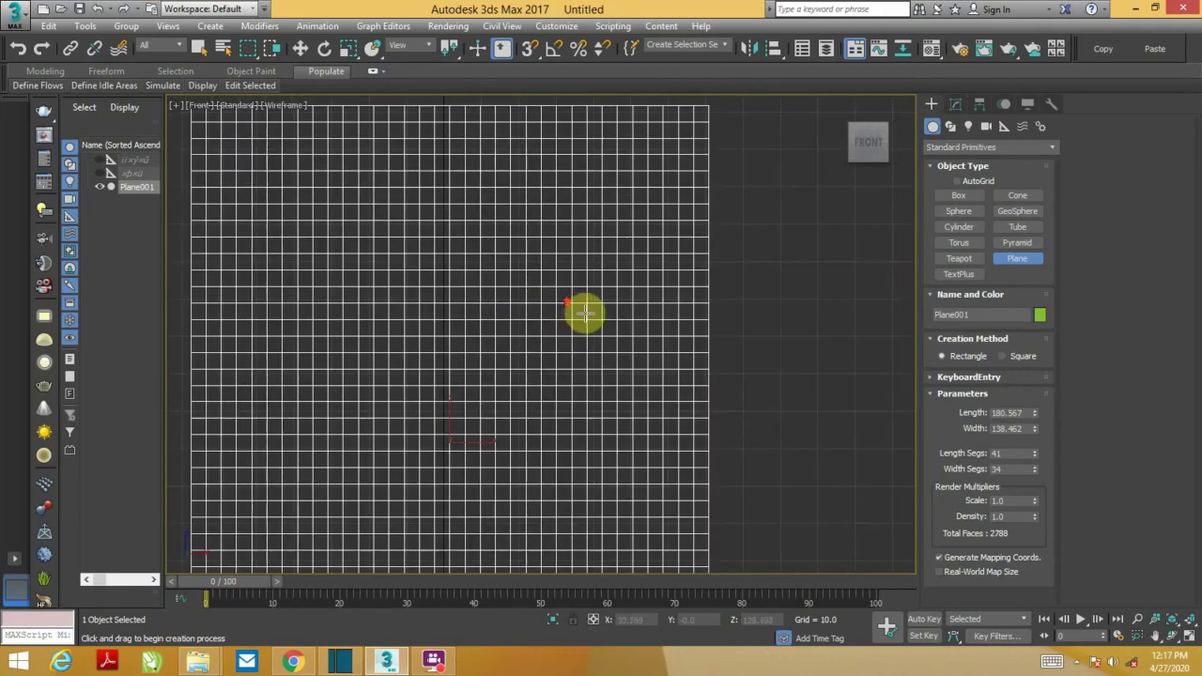
scroll(582, 310, up, 2)
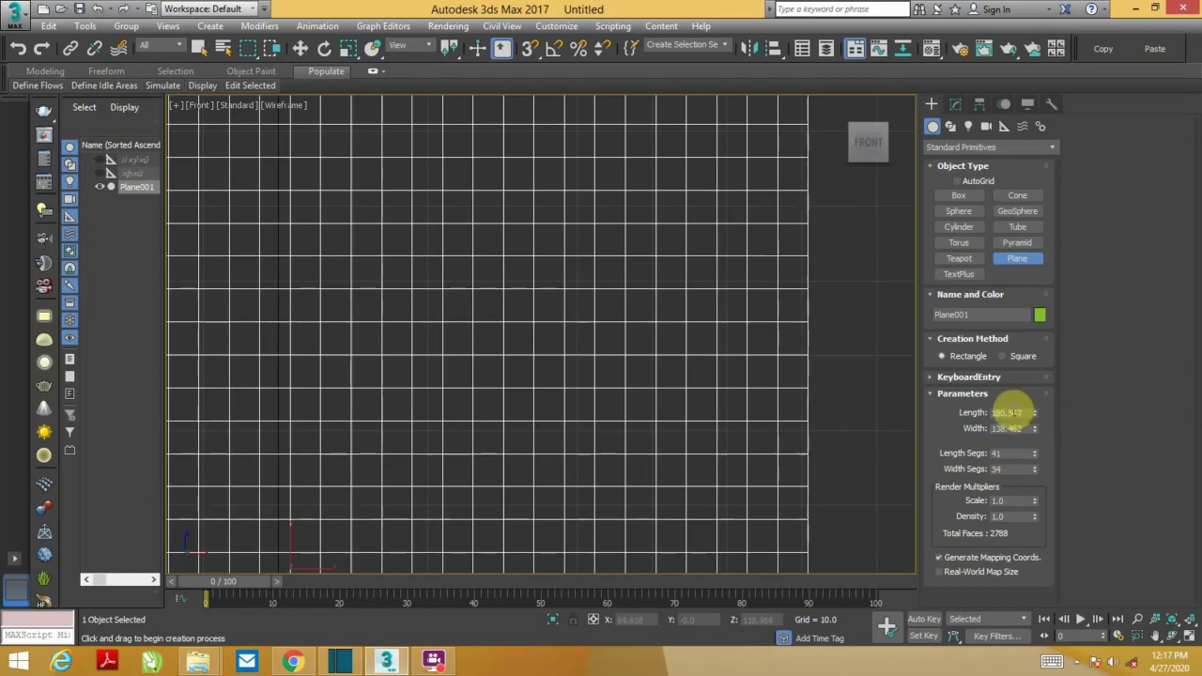
double_click(1003, 468)
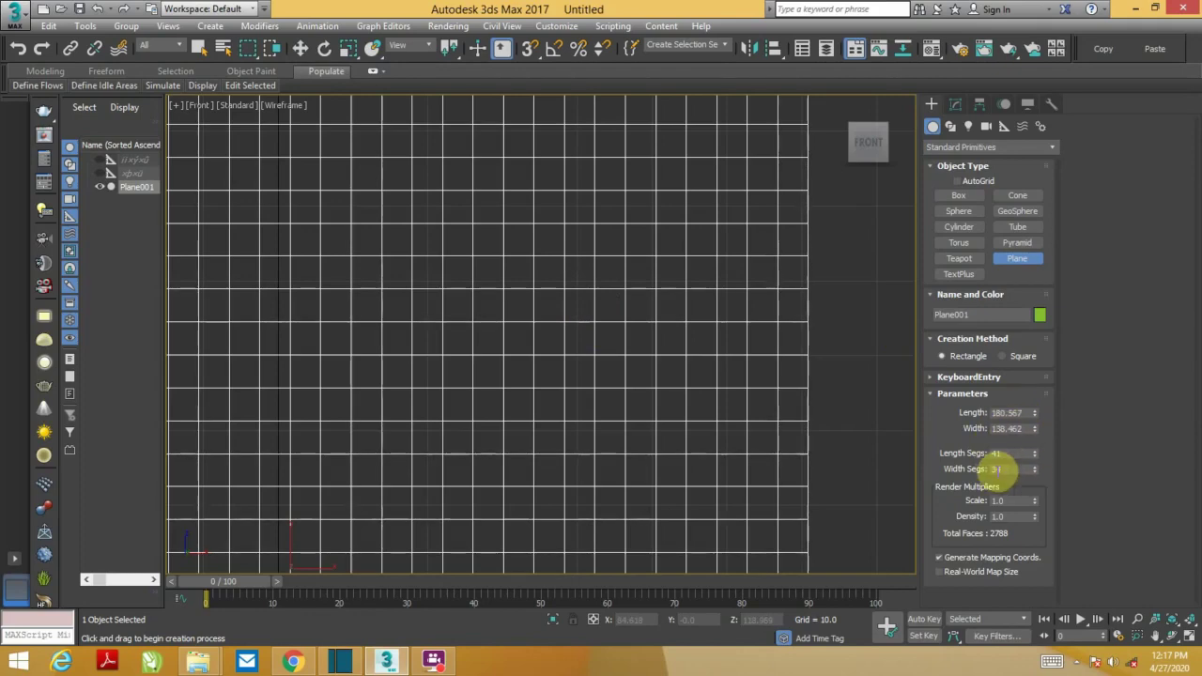
mouse_move(1034, 472)
mouse_down()
mouse_move(1037, 487)
mouse_move(1035, 471)
mouse_up()
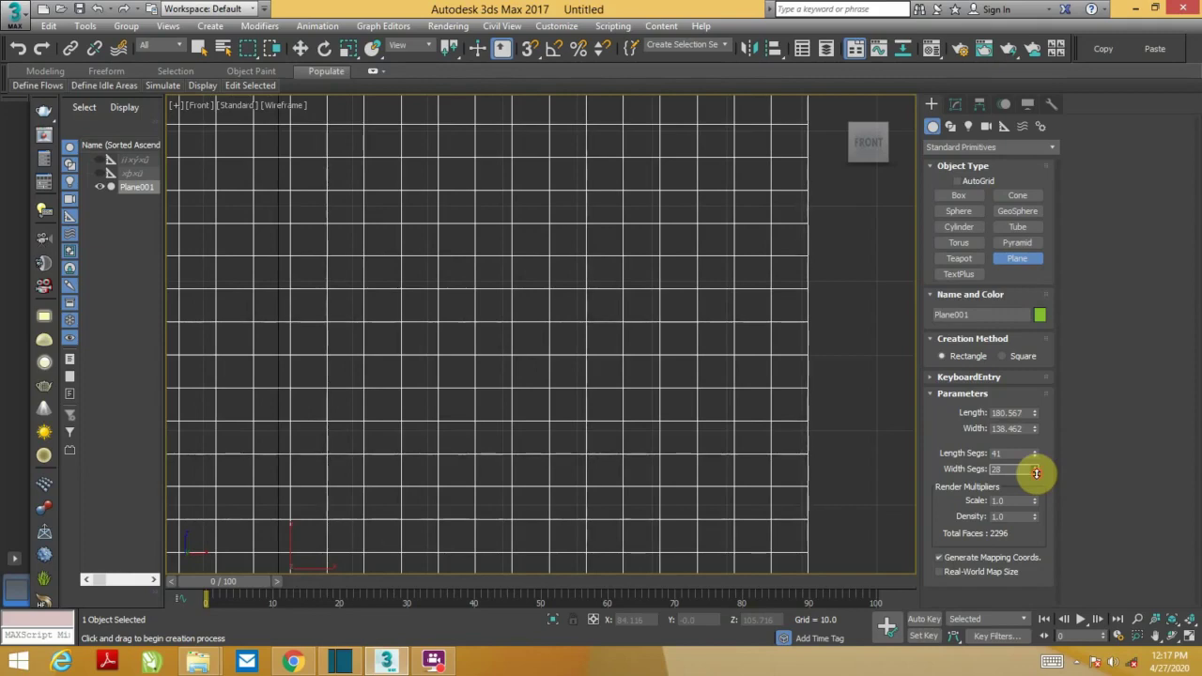
click(1036, 472)
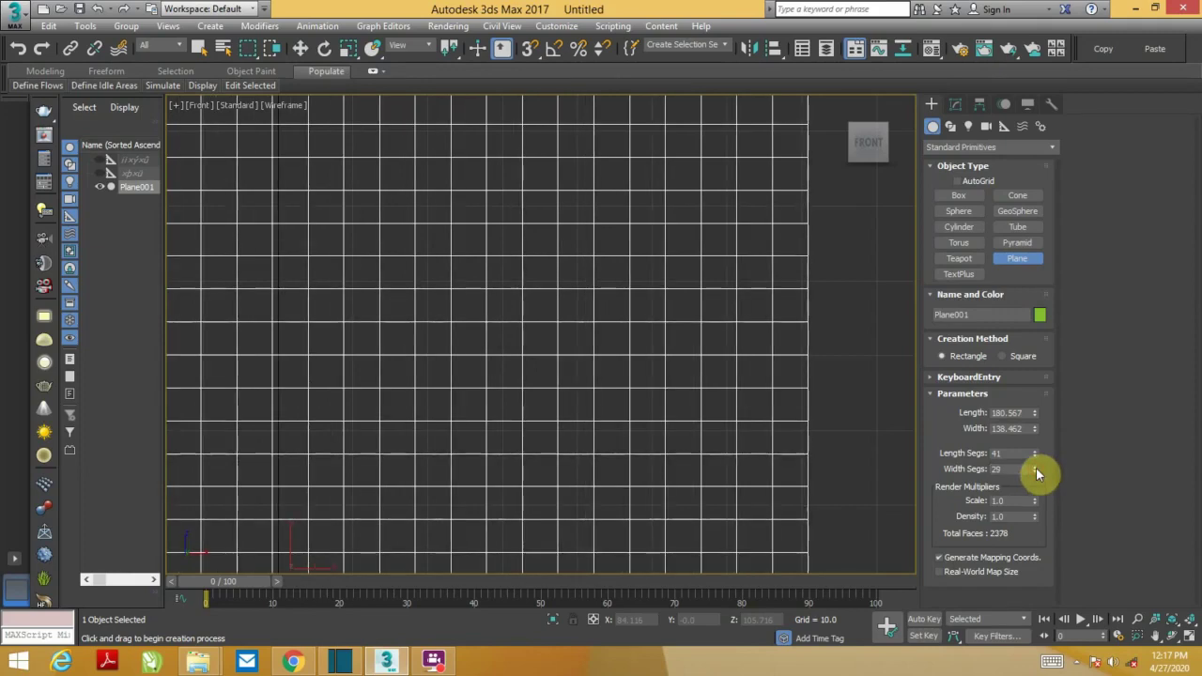
click(1036, 472)
- Zoom out and recentre on the 41×30 plane, then restore the four-viewport layout
scroll(590, 332, down, 2)
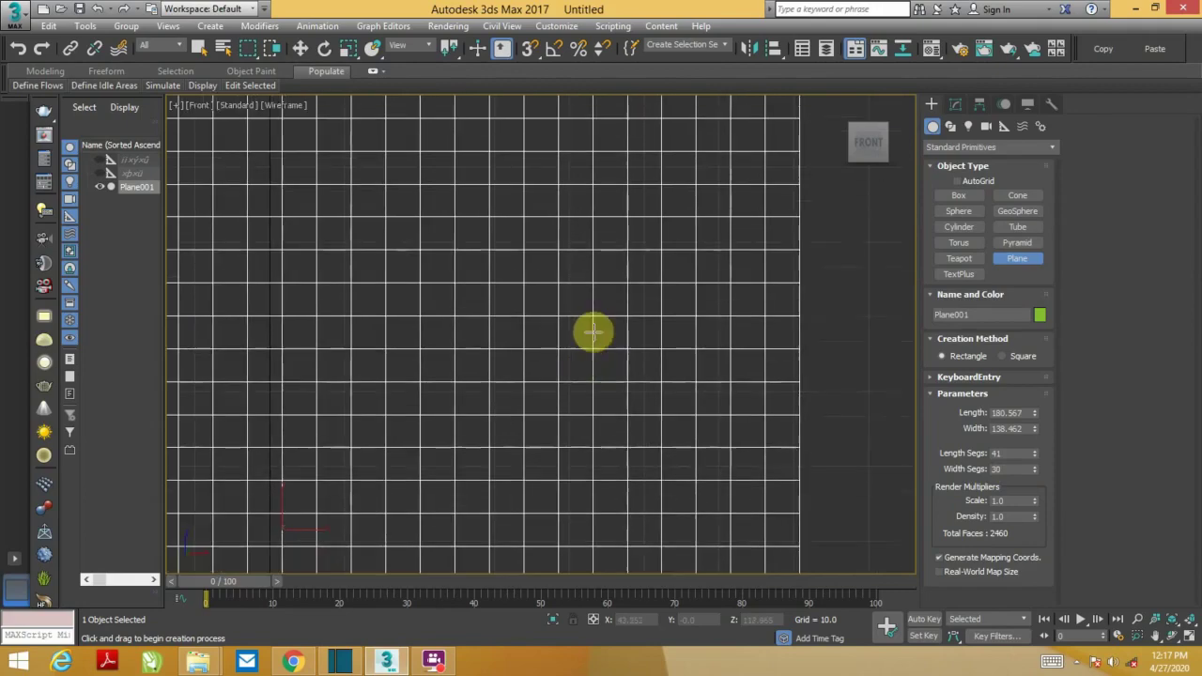
scroll(597, 344, down, 2)
scroll(597, 344, down, 2)
scroll(649, 290, down, 1)
scroll(657, 317, down, 1)
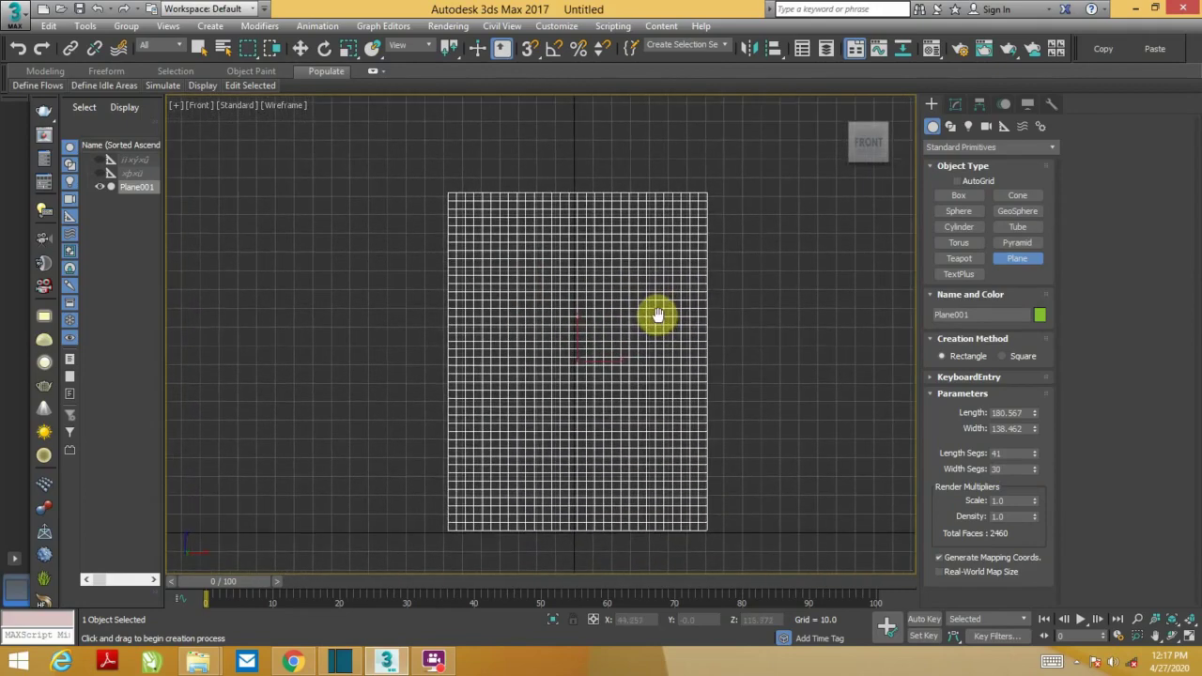
mouse_move(657, 317)
middle_down()
mouse_move(659, 284)
mouse_move(660, 301)
middle_up()
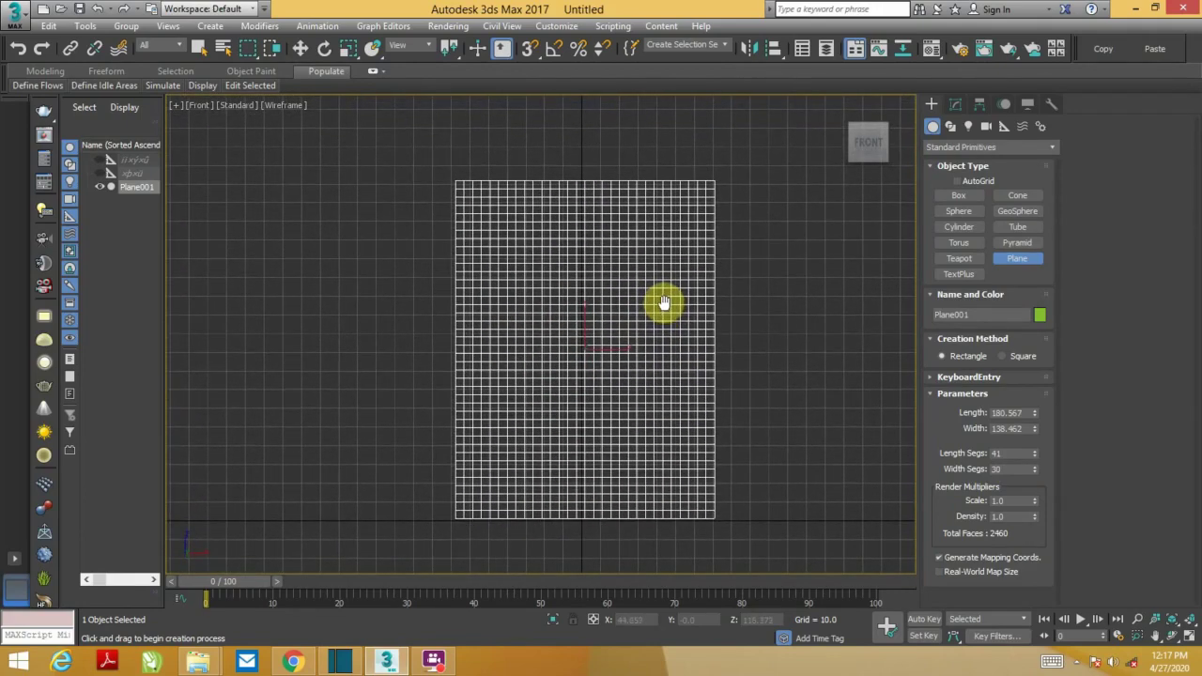
scroll(625, 280, up, 5)
scroll(591, 303, down, 3)
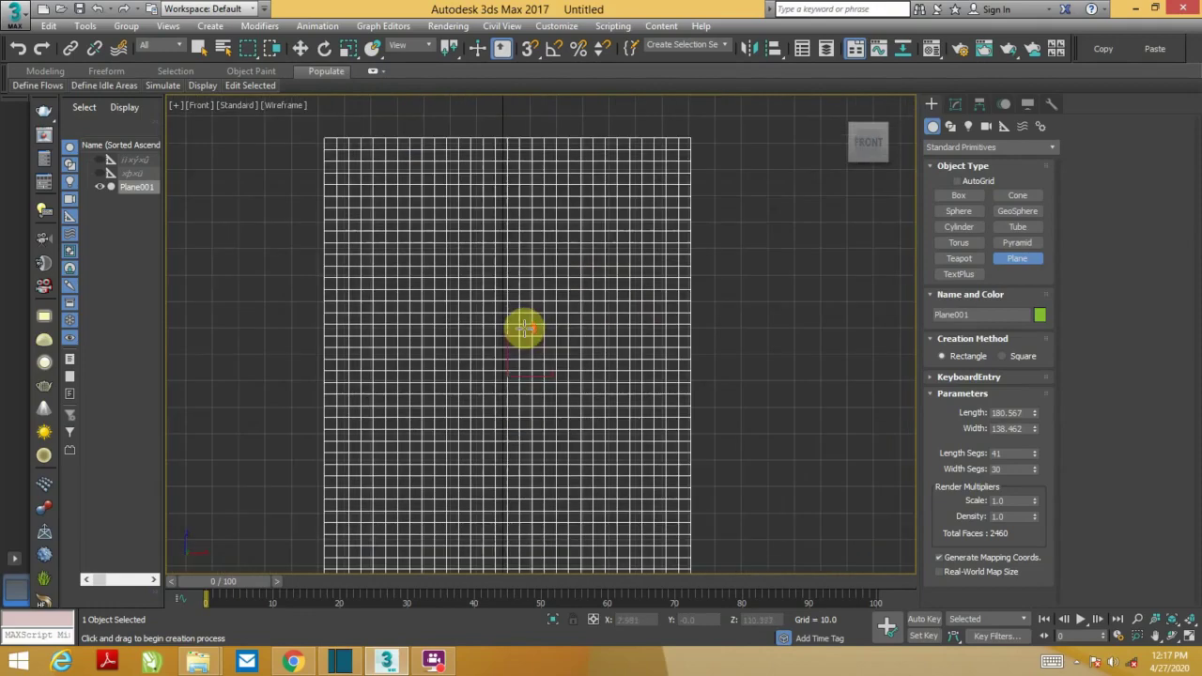
middle_drag(544, 353, 557, 337)
scroll(558, 338, down, 2)
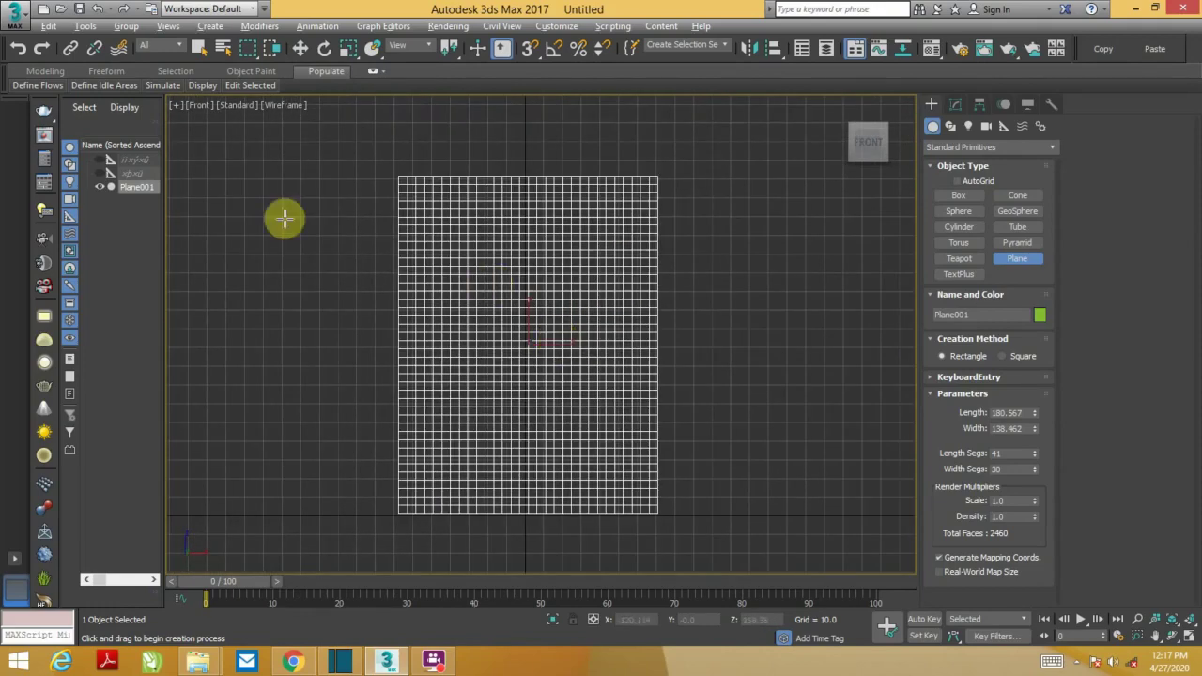
key(alt+w)
key(alt+w)
- Draw a long thin box rod about 146 wide in the Top view
key(w)
middle_drag(723, 304, 704, 306)
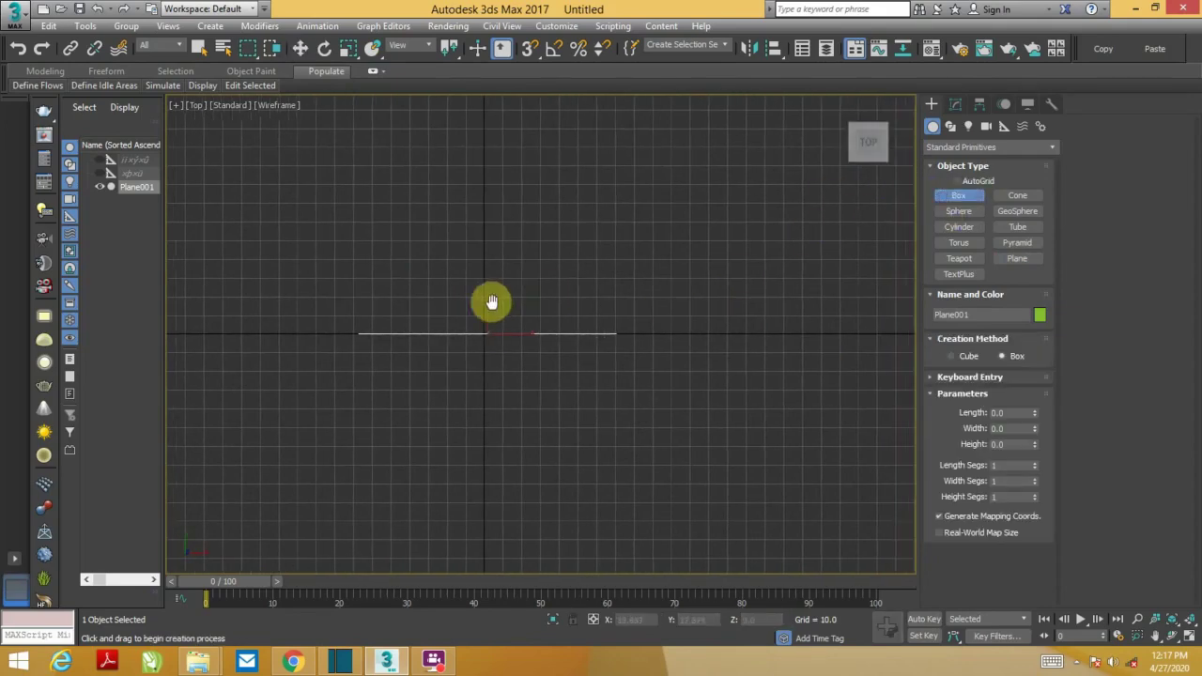
scroll(491, 300, up, 2)
drag(336, 333, 724, 362)
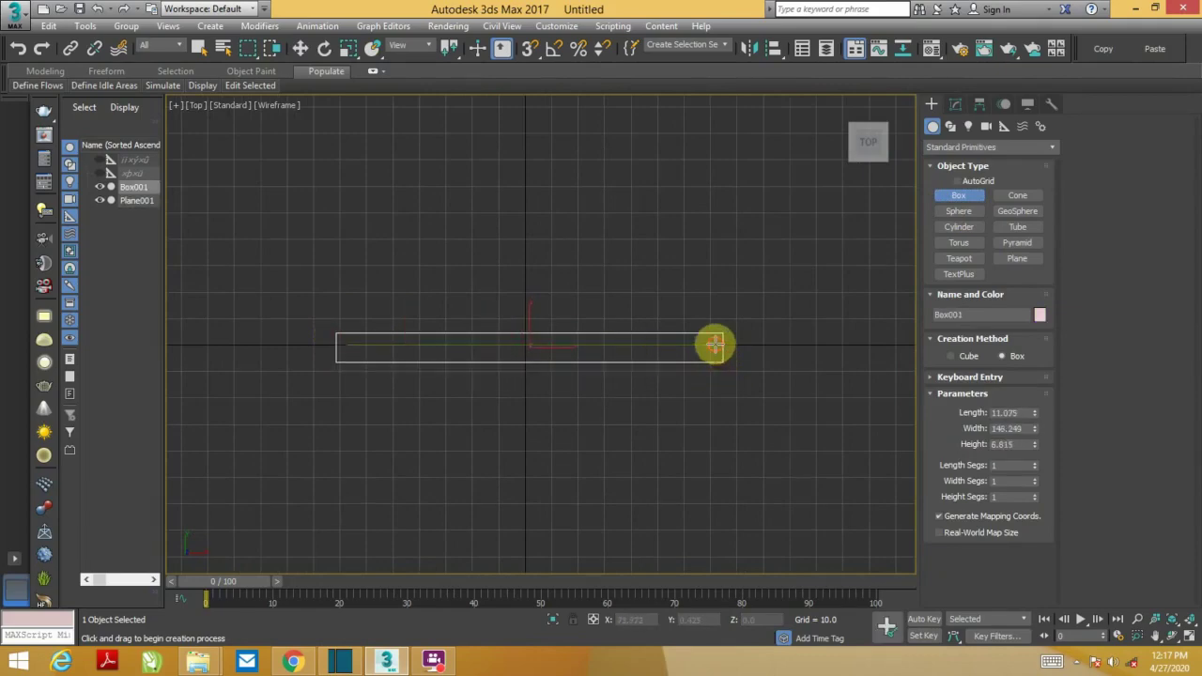
key(w)
drag(529, 326, 530, 331)
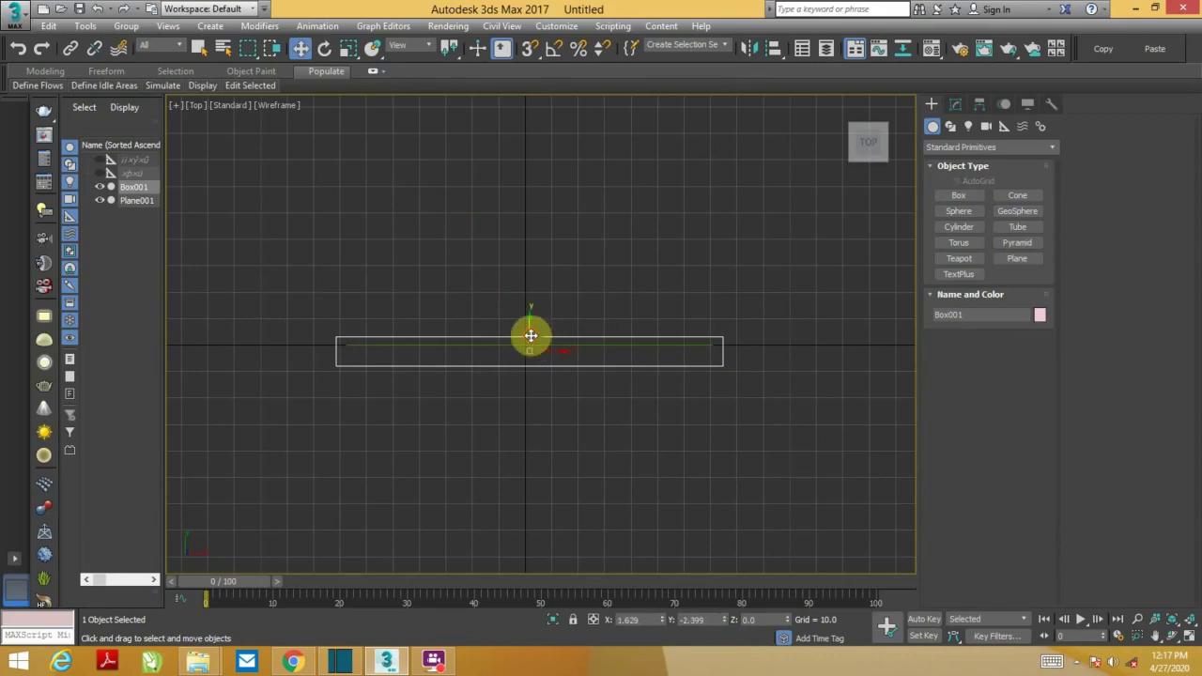
- Move Box001 up in the front view to sit along Plane001's top edge
key(alt+w)
right_click(621, 407)
key(alt+w)
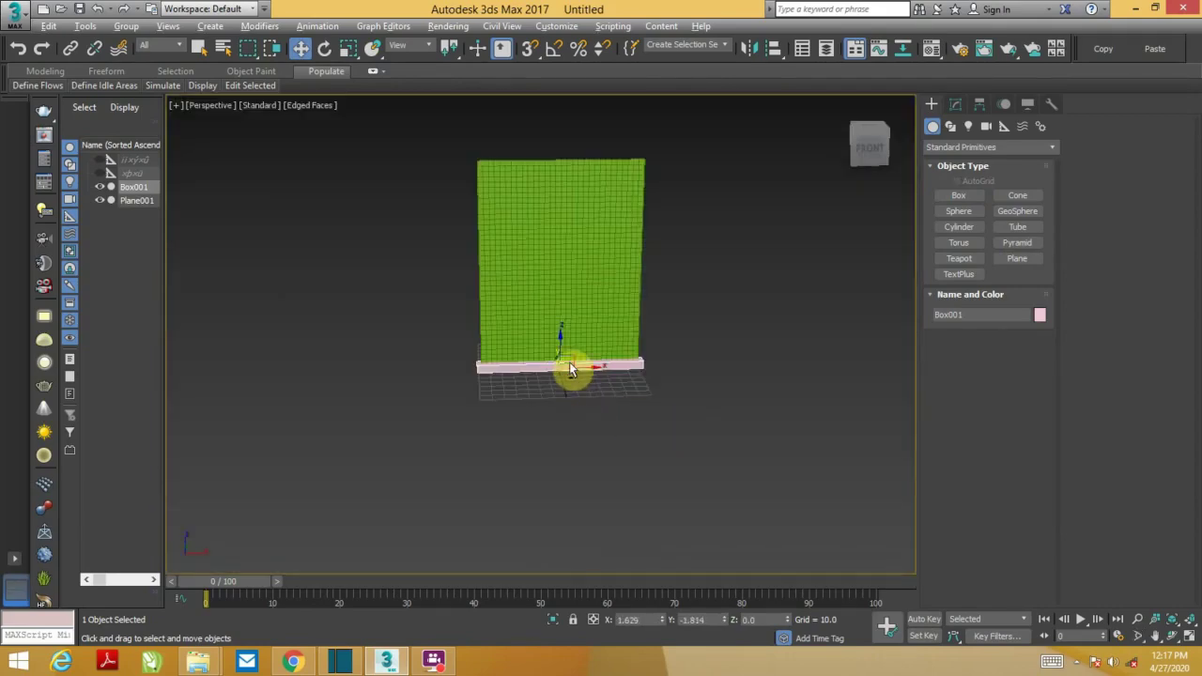
key(f)
middle_drag(673, 282, 644, 338)
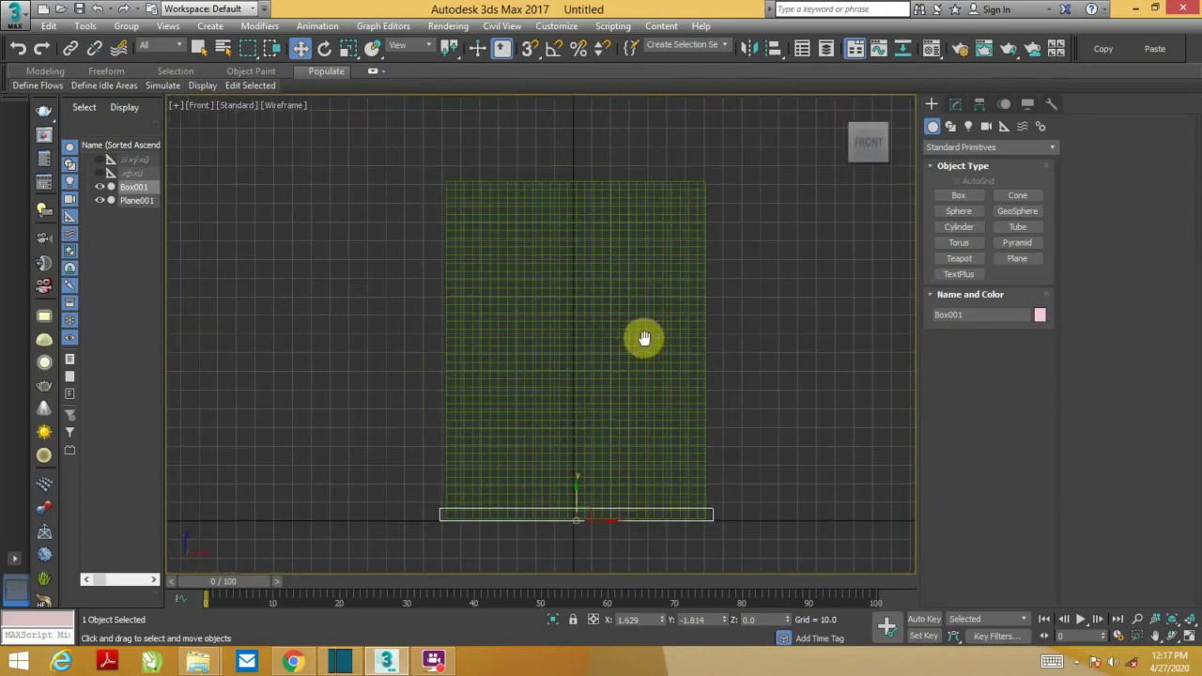
drag(578, 492, 571, 161)
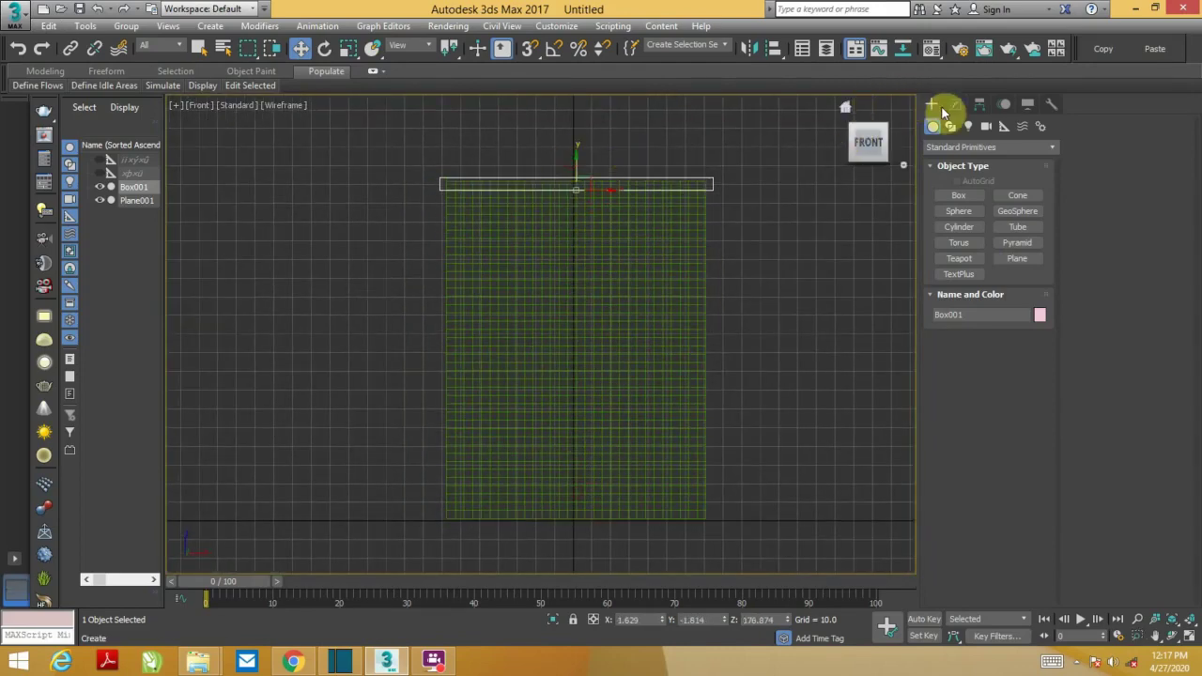
- Scale Box001 slightly taller on Y and give it 3/15/3 length/width/height segments
click(955, 105)
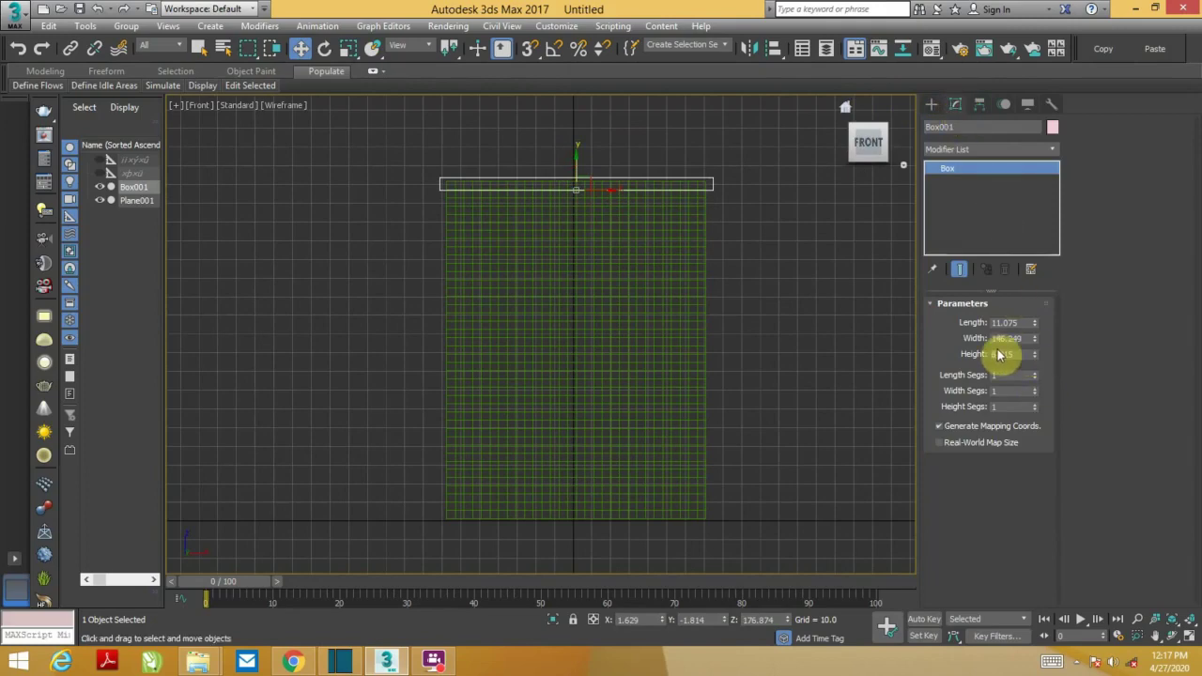
click(345, 49)
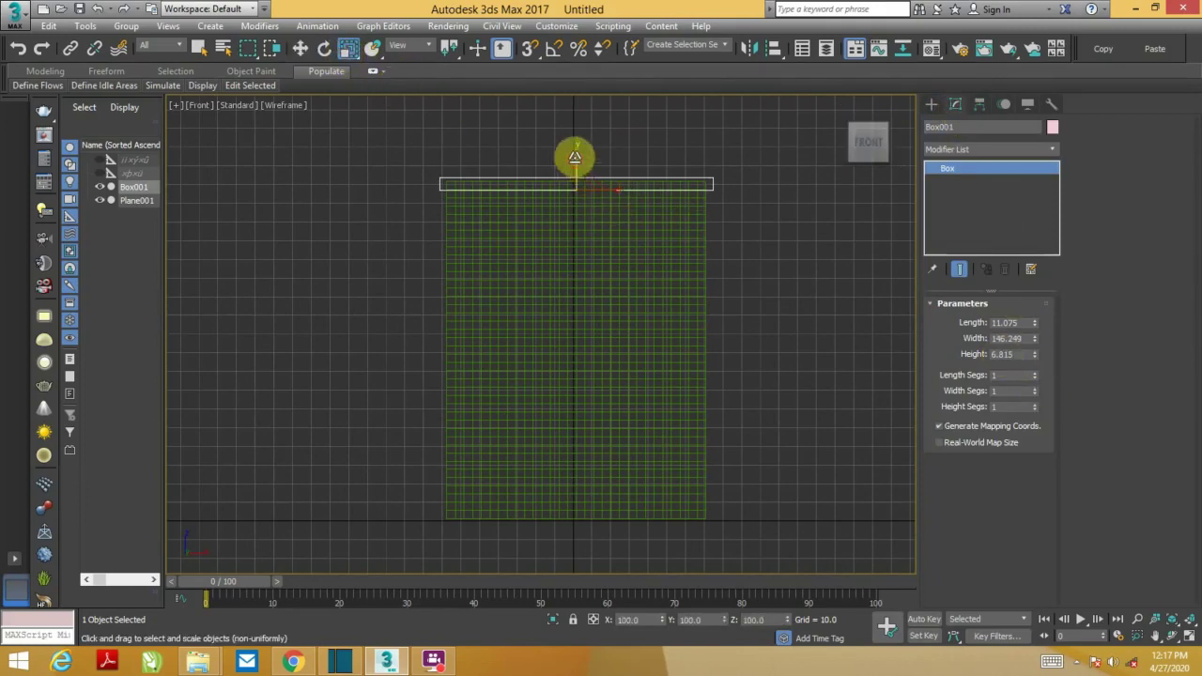
mouse_move(572, 155)
mouse_down()
mouse_move(575, 132)
mouse_move(575, 173)
mouse_up()
key(w)
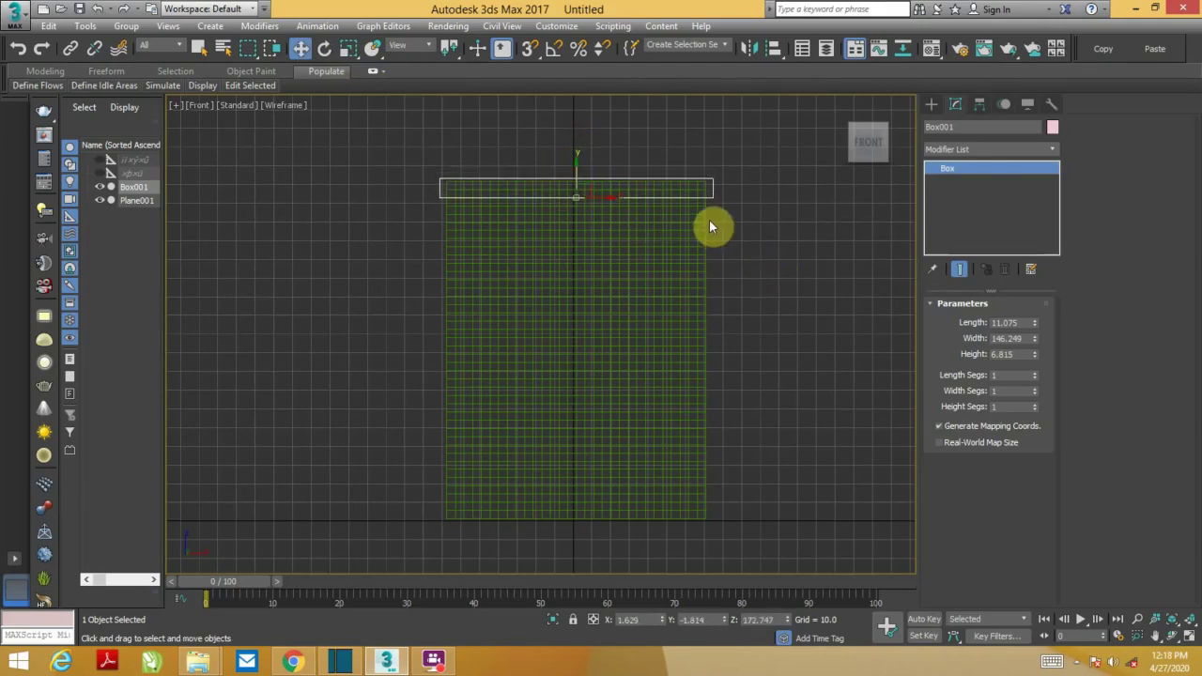
- Maximize the Perspective viewport and zoom in on the rod
key(alt+w)
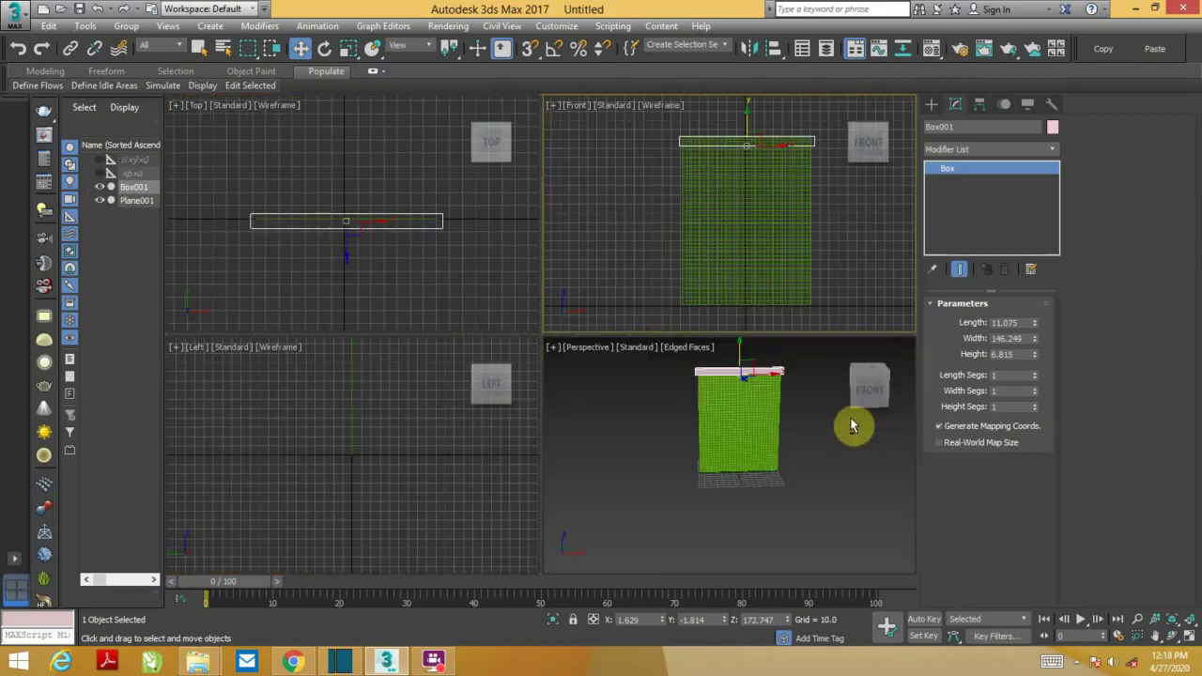
key(alt+w)
scroll(563, 293, up, 1)
scroll(572, 332, up, 2)
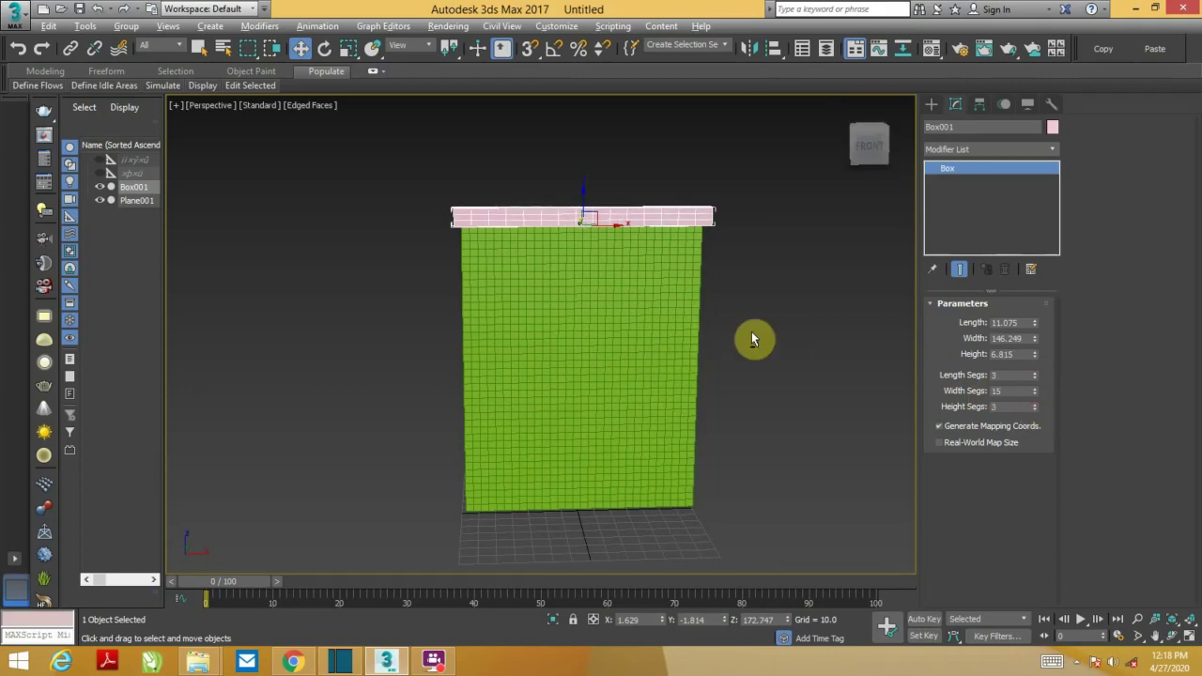
alt+middle_drag(754, 338, 573, 282)
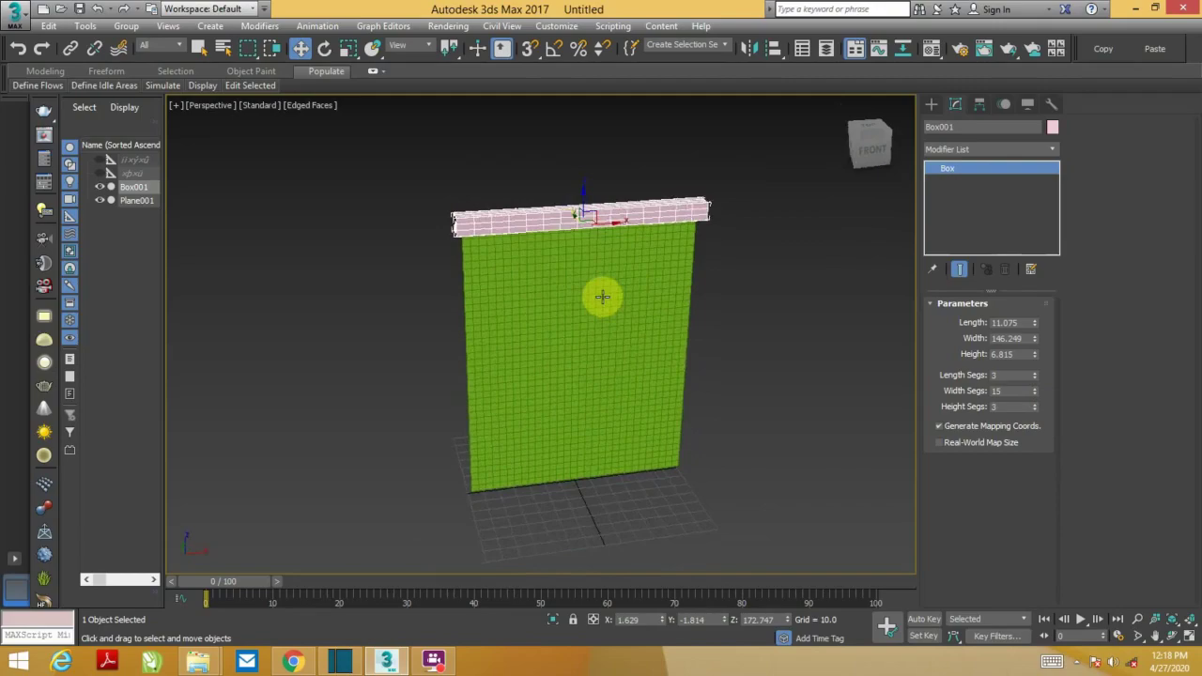
scroll(601, 298, up, 2)
mouse_move(616, 300)
alt+middle_down()
mouse_move(617, 279)
mouse_move(655, 279)
mouse_move(764, 313)
mouse_move(628, 287)
mouse_move(602, 246)
mouse_move(614, 325)
mouse_move(628, 274)
alt+middle_up()
mouse_move(496, 298)
alt+middle_down()
mouse_move(612, 304)
mouse_move(497, 311)
mouse_move(498, 268)
mouse_move(496, 294)
mouse_move(529, 325)
mouse_move(510, 304)
mouse_move(523, 304)
alt+middle_up()
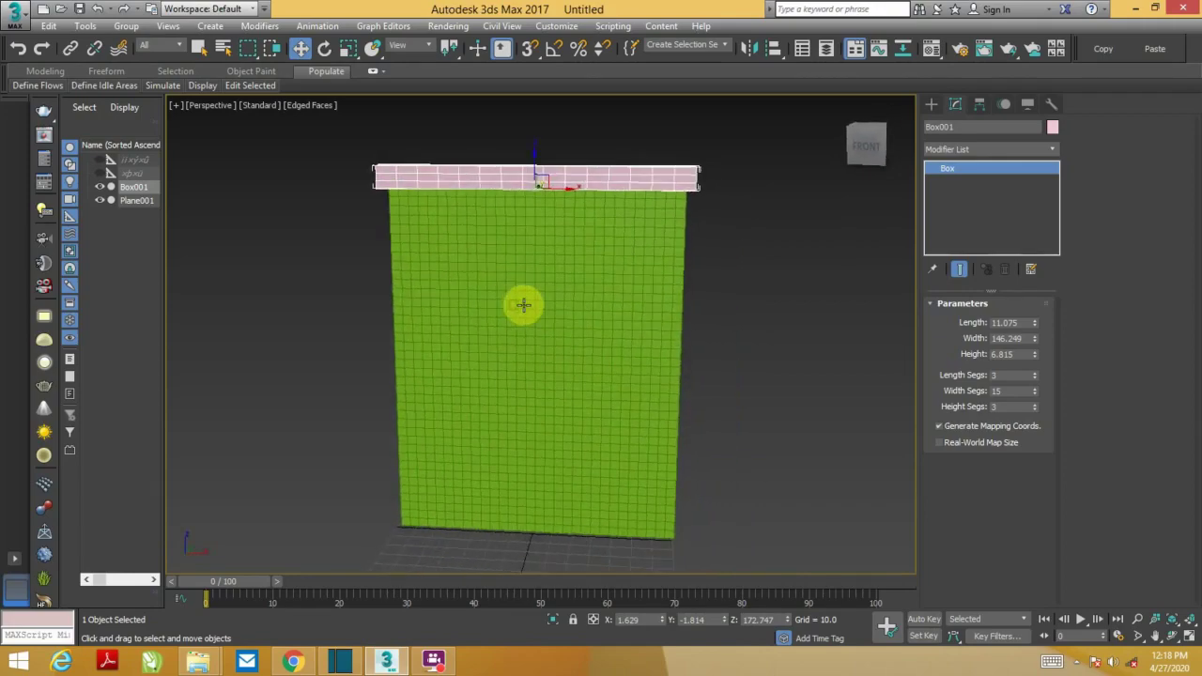
click(525, 305)
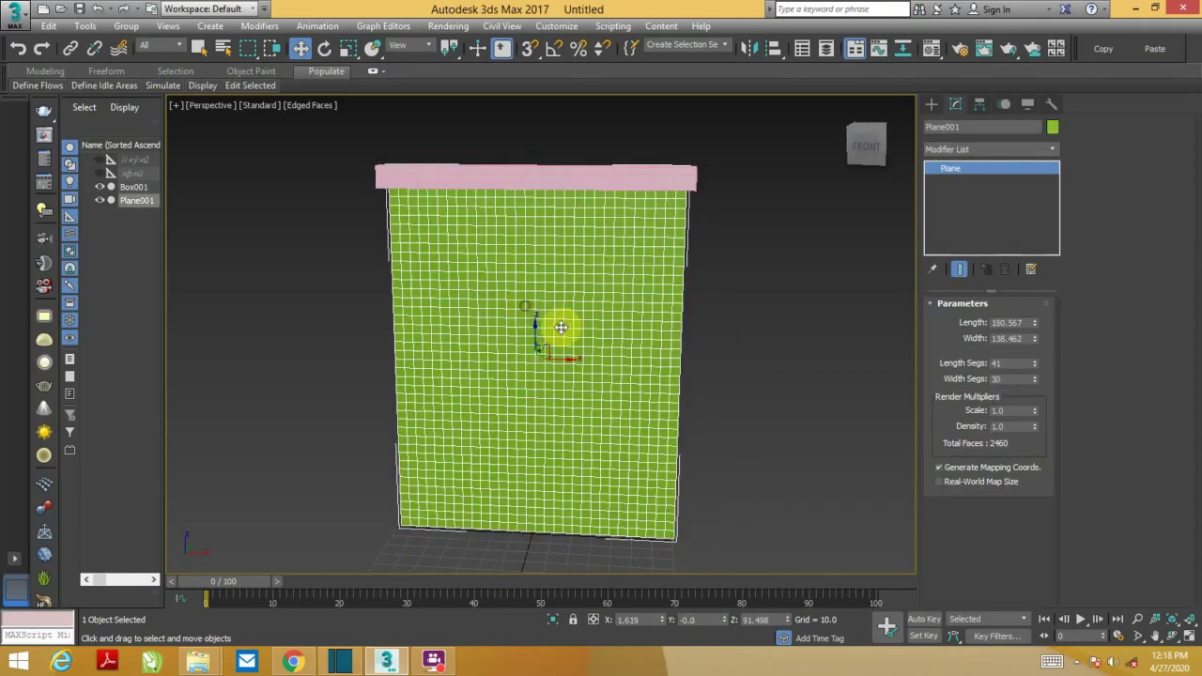
mouse_move(496, 284)
alt+middle_down()
mouse_move(507, 260)
mouse_move(523, 285)
alt+middle_up()
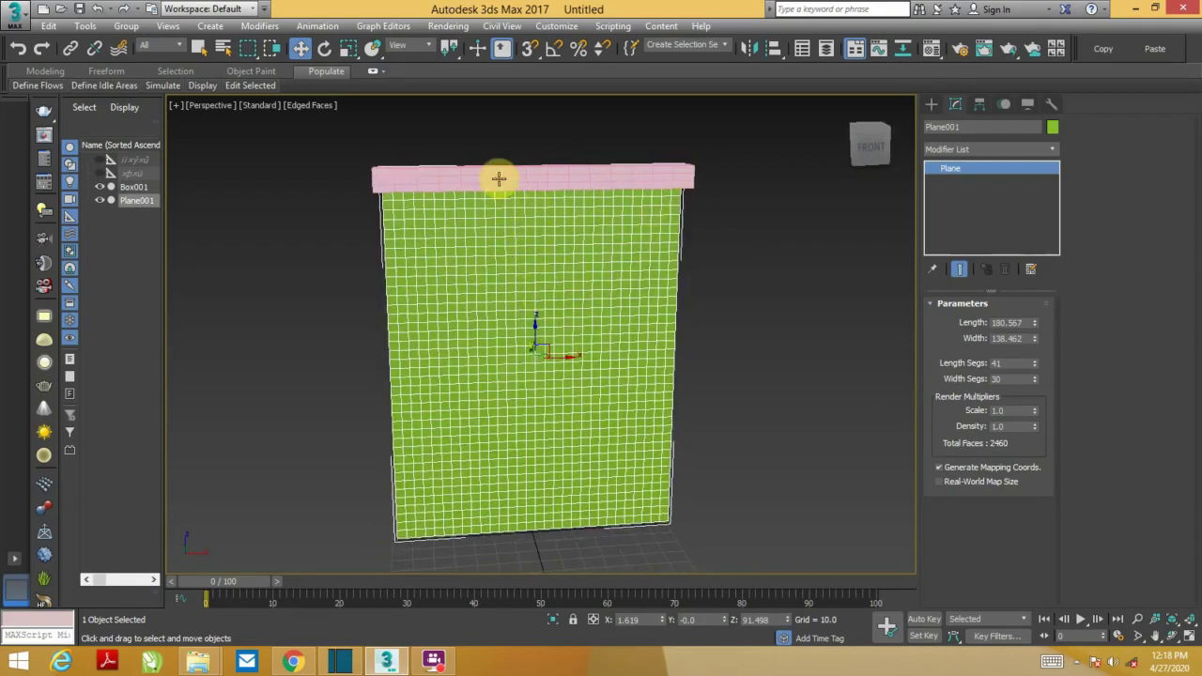
click(499, 178)
alt+middle_drag(607, 276, 593, 278)
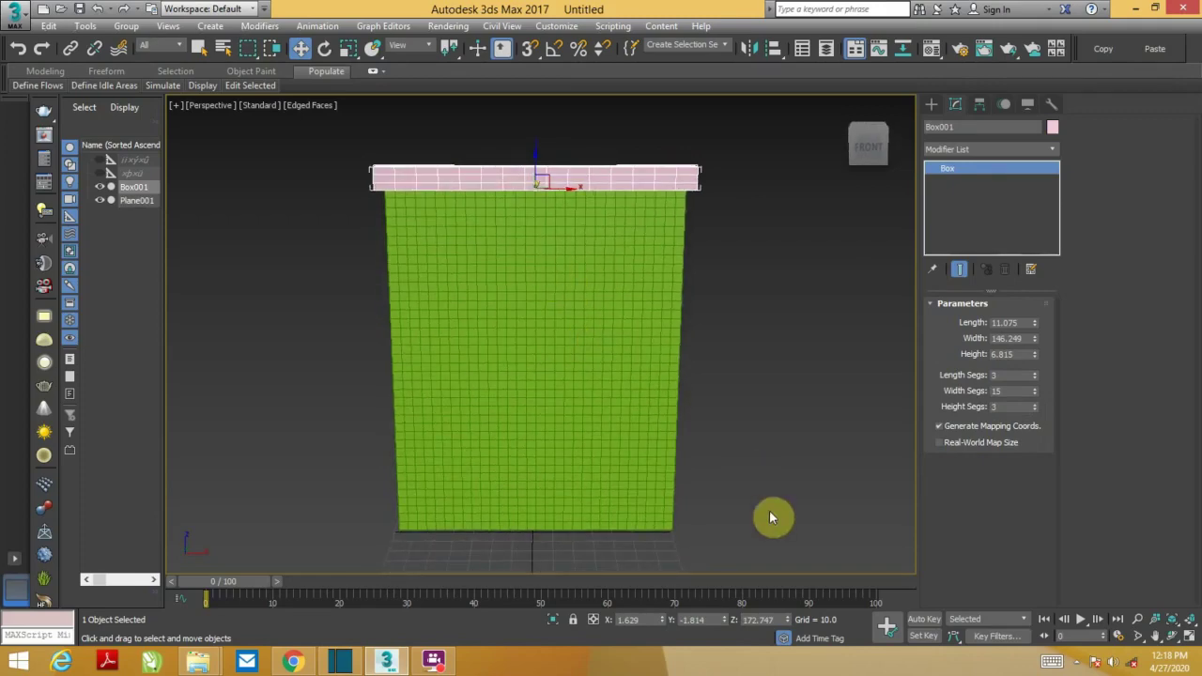
mouse_move(581, 329)
alt+middle_down()
mouse_move(614, 303)
mouse_move(689, 314)
mouse_move(582, 336)
alt+middle_up()
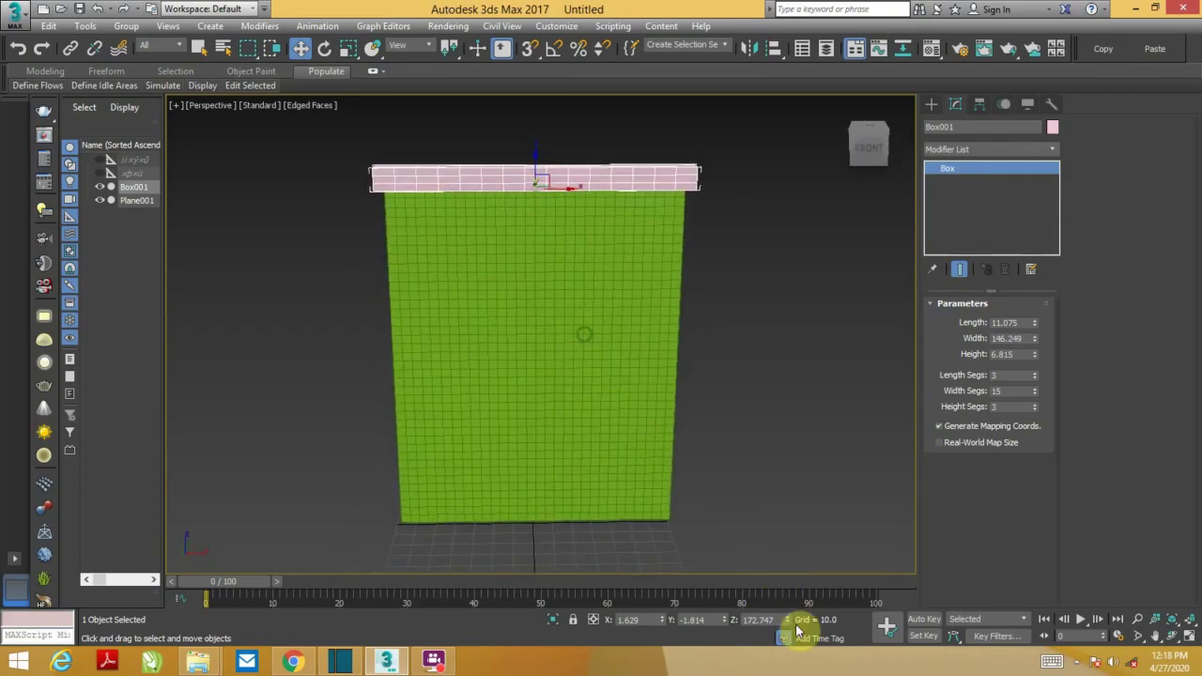
- With Auto Key at frame 55, scale Box001 to about 50% width on X, then turn Auto Key off
click(923, 620)
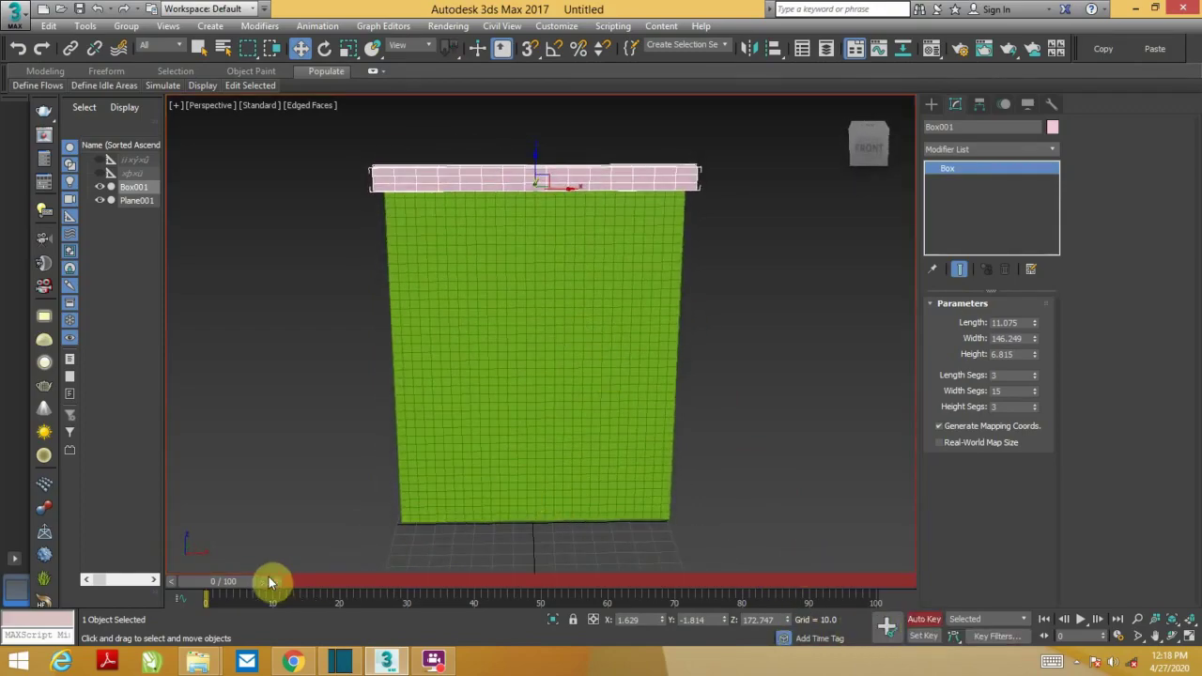
mouse_move(246, 583)
mouse_down()
mouse_move(627, 602)
mouse_move(585, 599)
mouse_up()
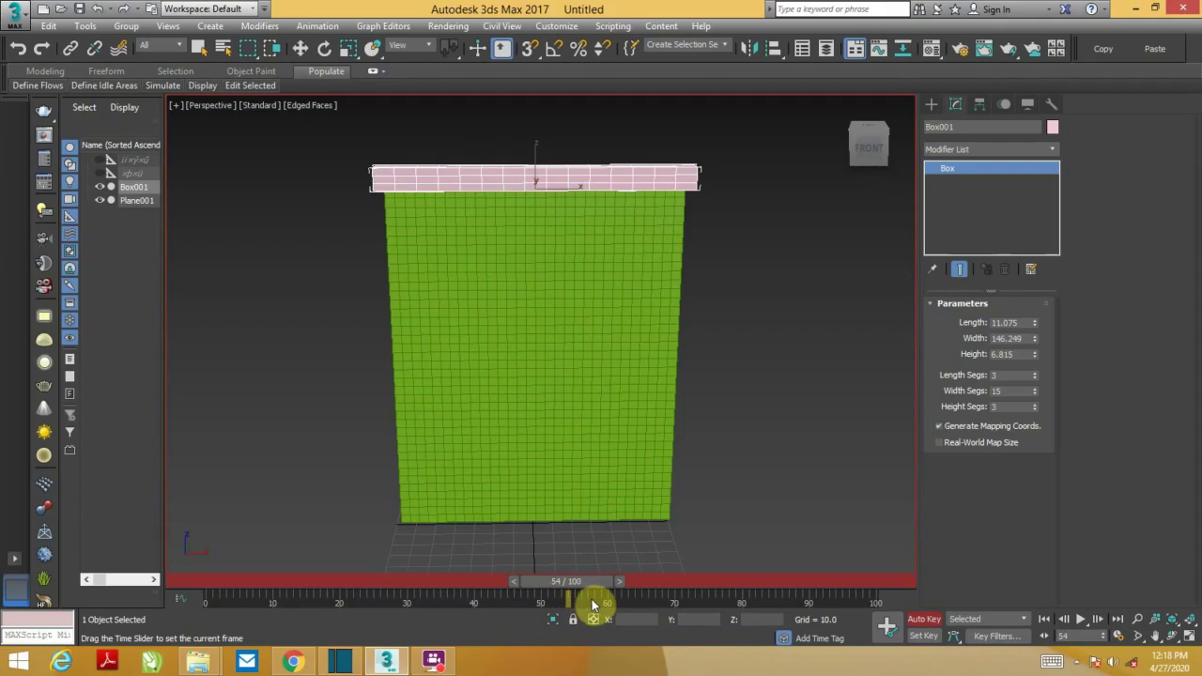
key(w)
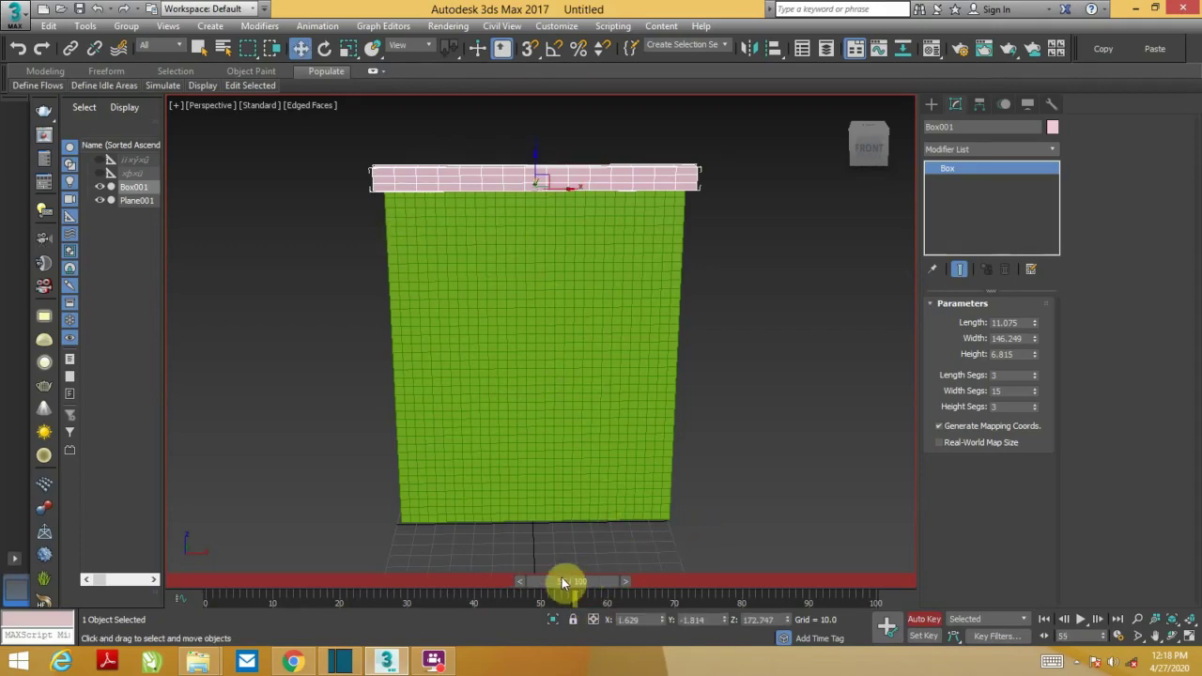
key(r)
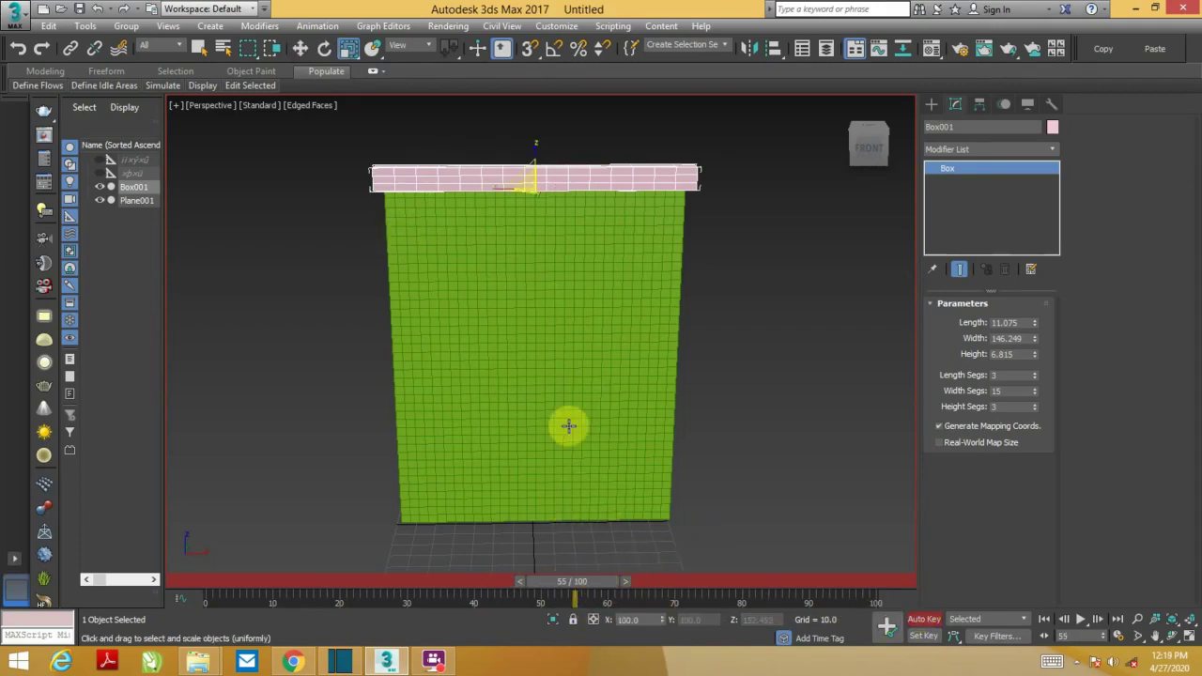
drag(504, 188, 548, 199)
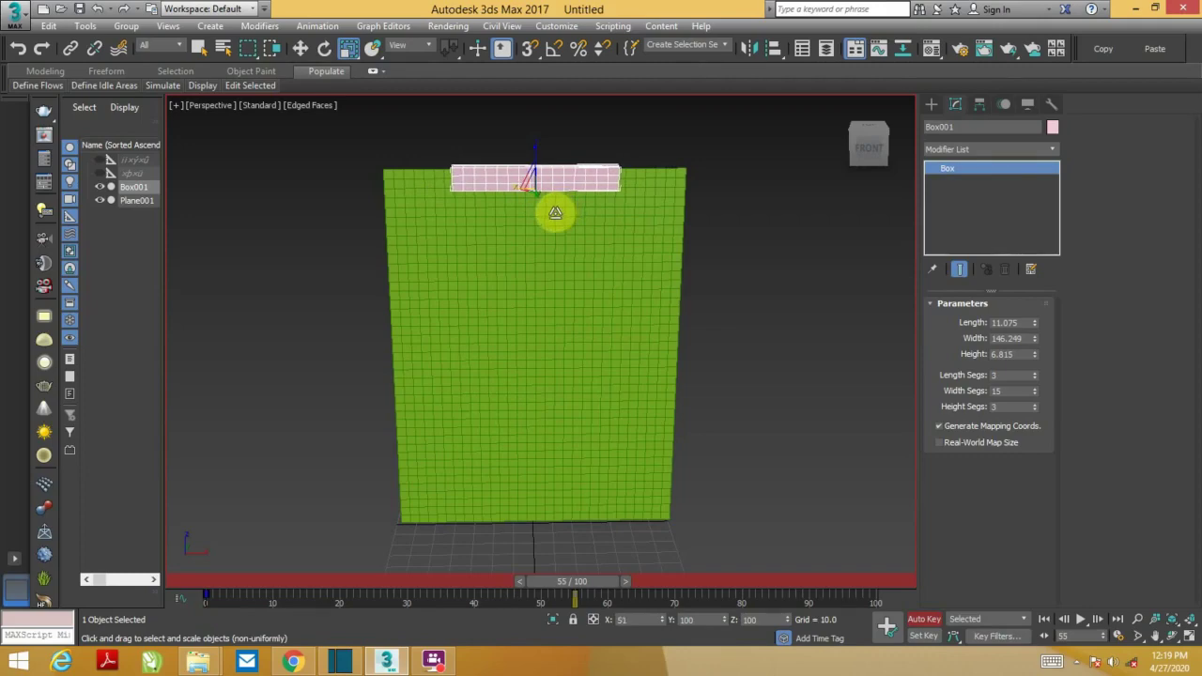
drag(551, 213, 557, 210)
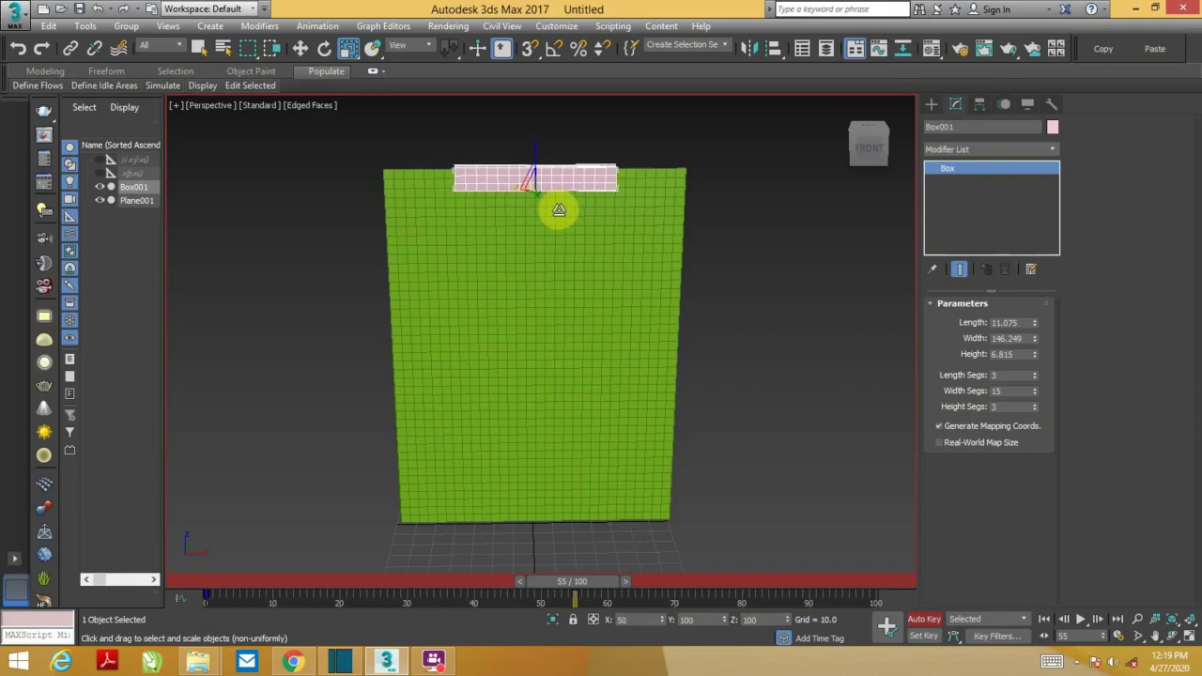
key(r)
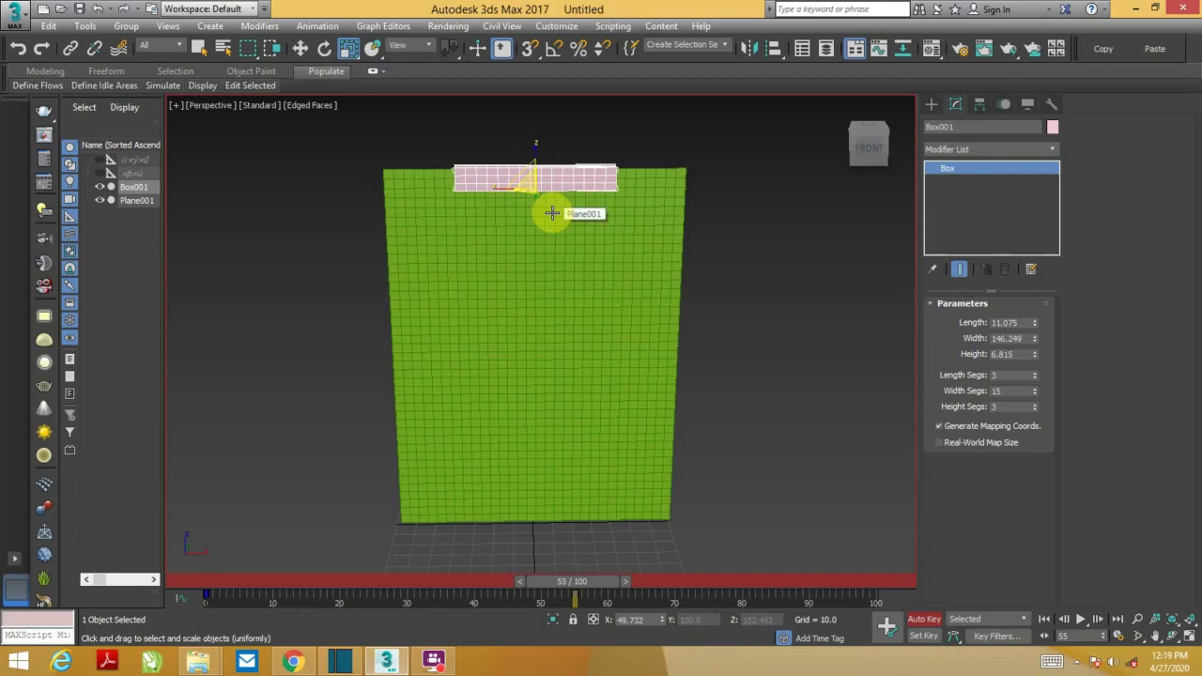
click(925, 621)
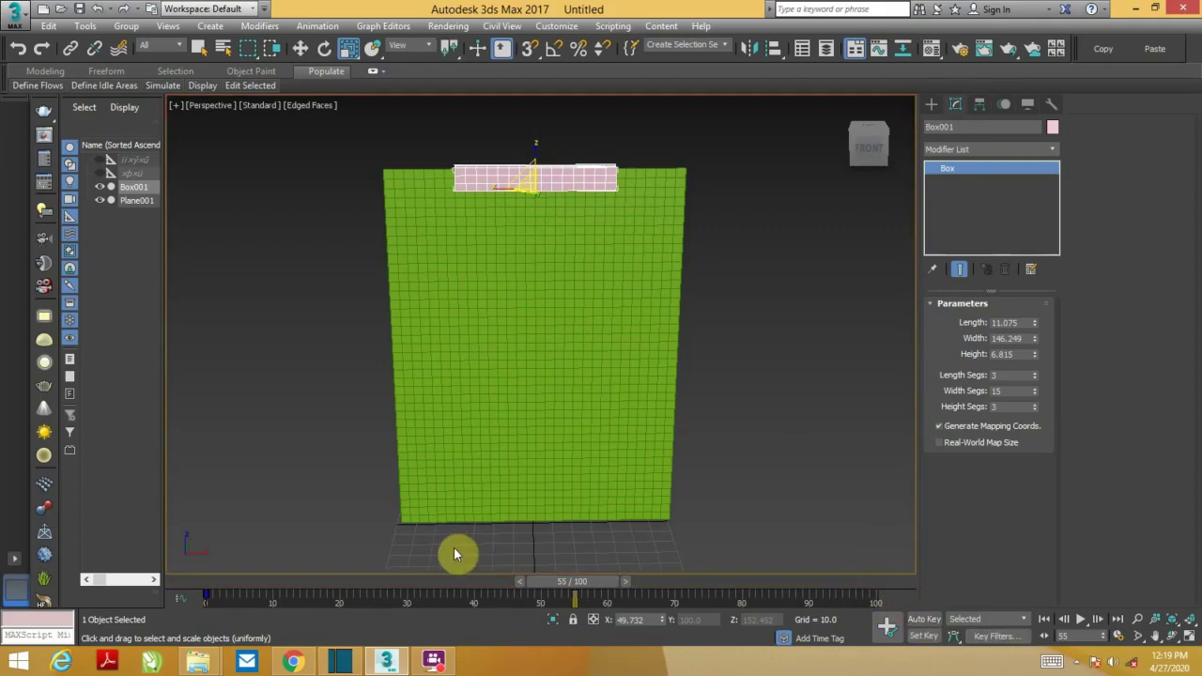
drag(575, 582, 175, 584)
- Add a Cloth modifier to Plane001 at the first frame
key(r)
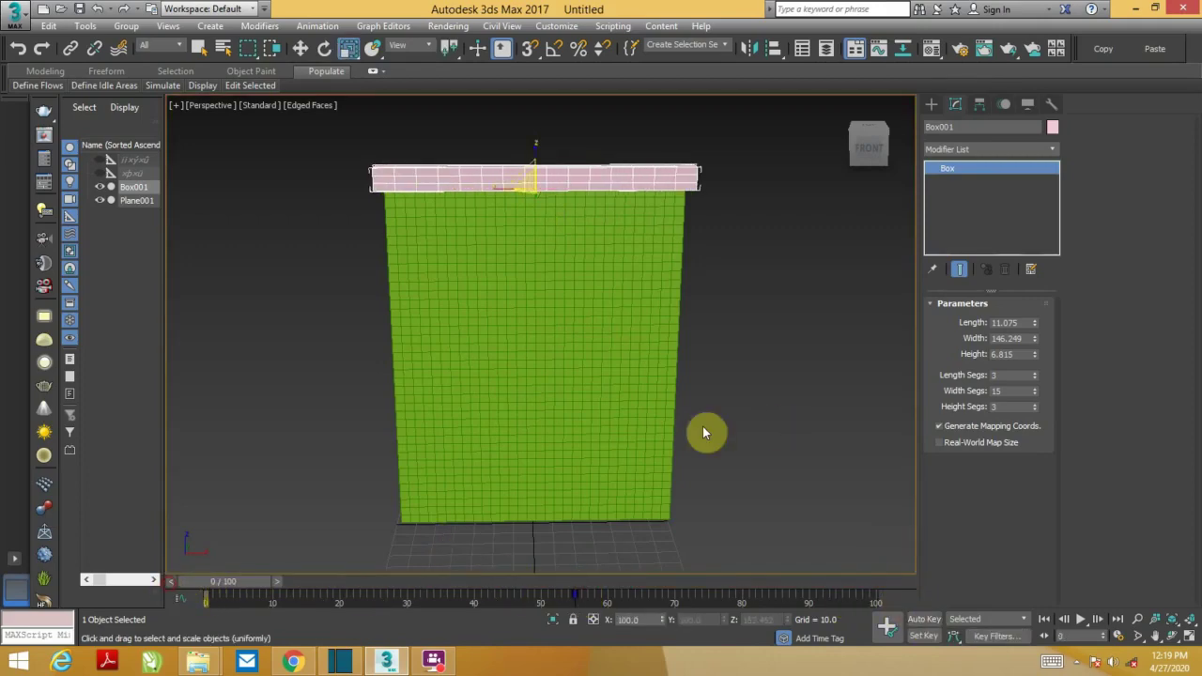
click(560, 328)
click(964, 150)
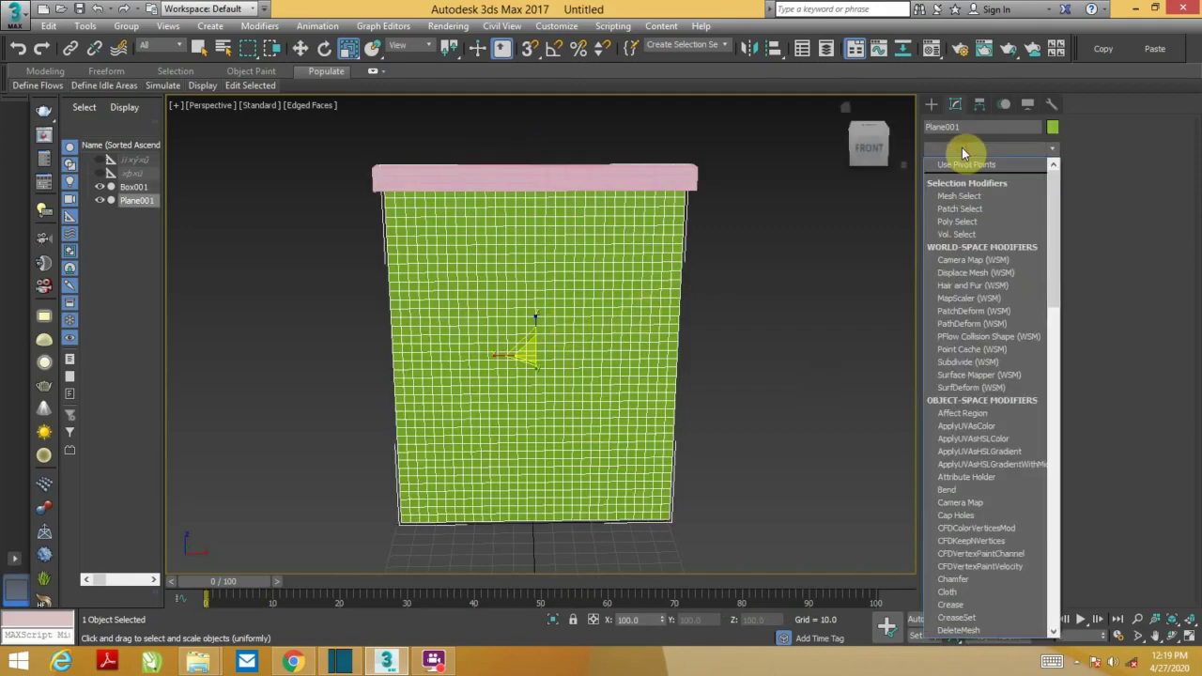
scroll(957, 216, down, 3)
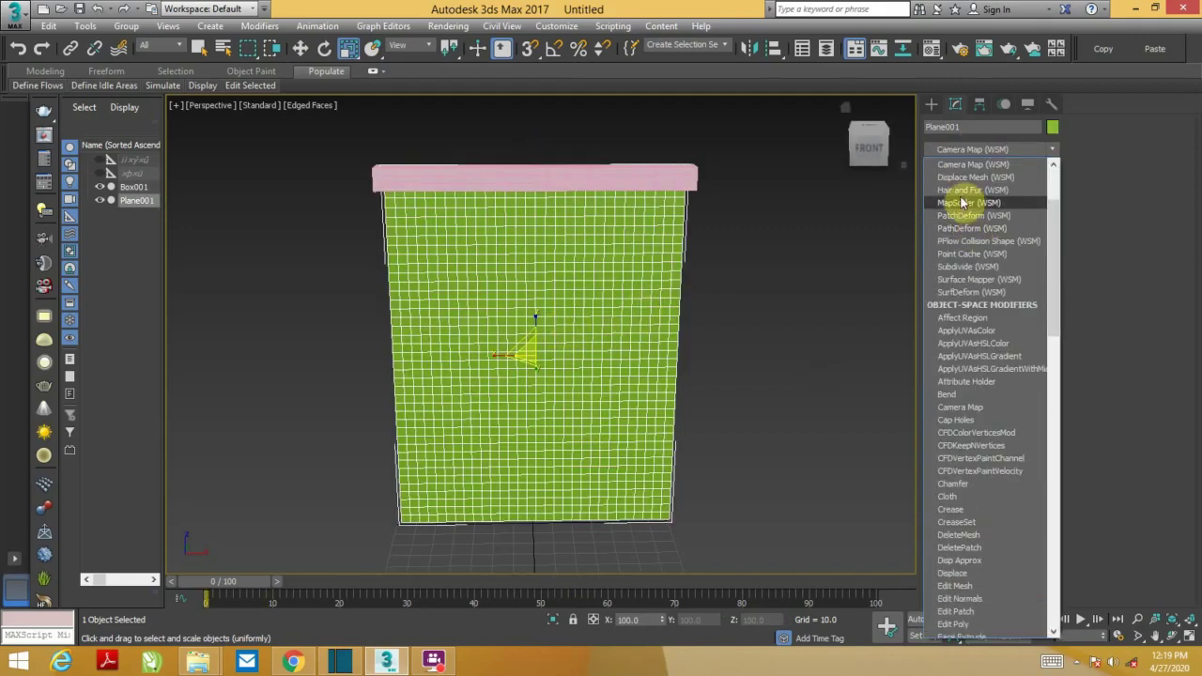
click(948, 496)
- Snap the Perspective viewport to the ViewCube's FRONT view
click(978, 328)
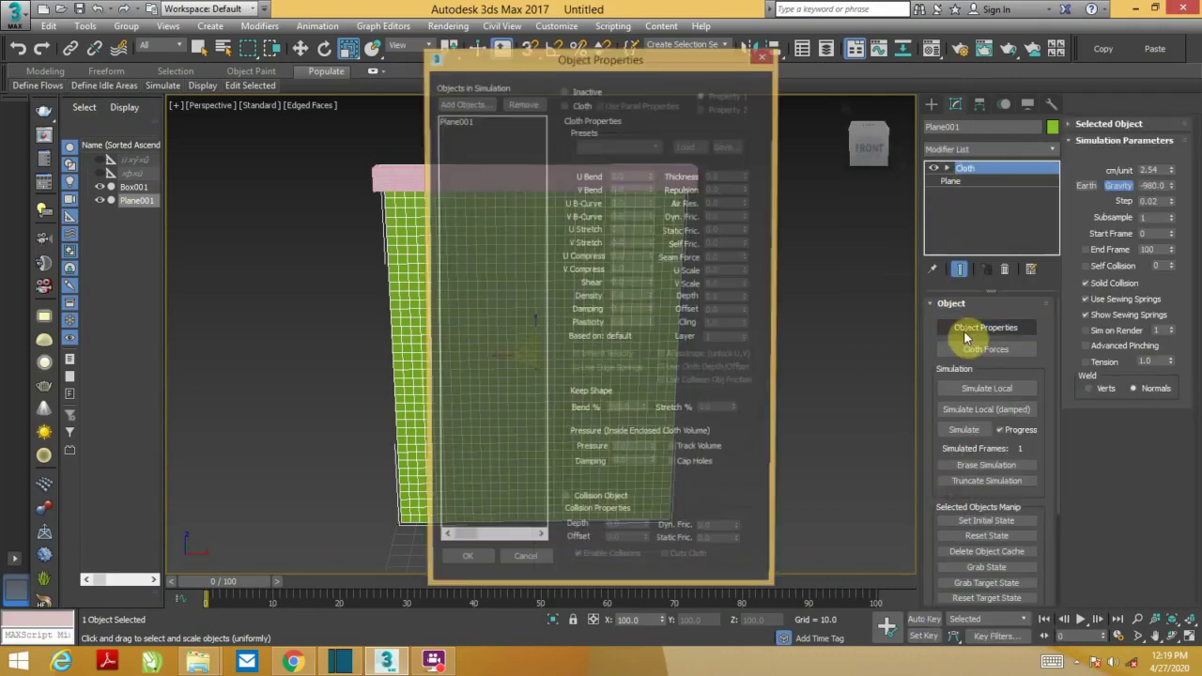
click(764, 55)
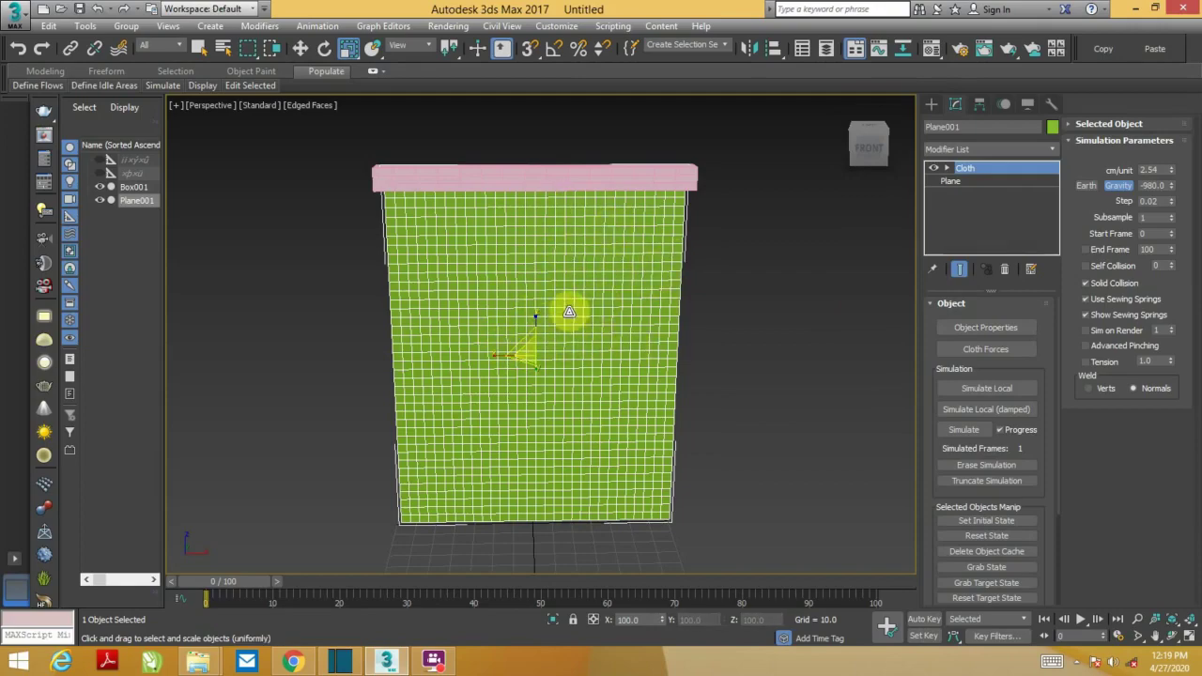
click(867, 148)
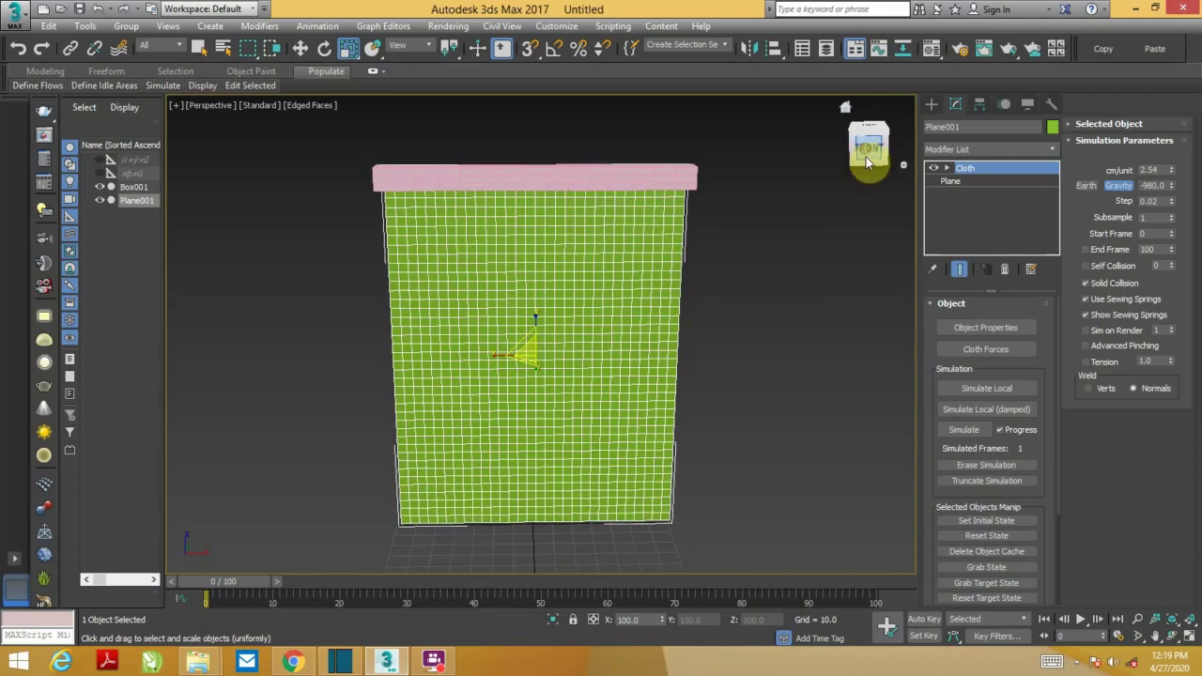
- Add Box001 to the cloth simulation's object list via Object Properties
click(986, 327)
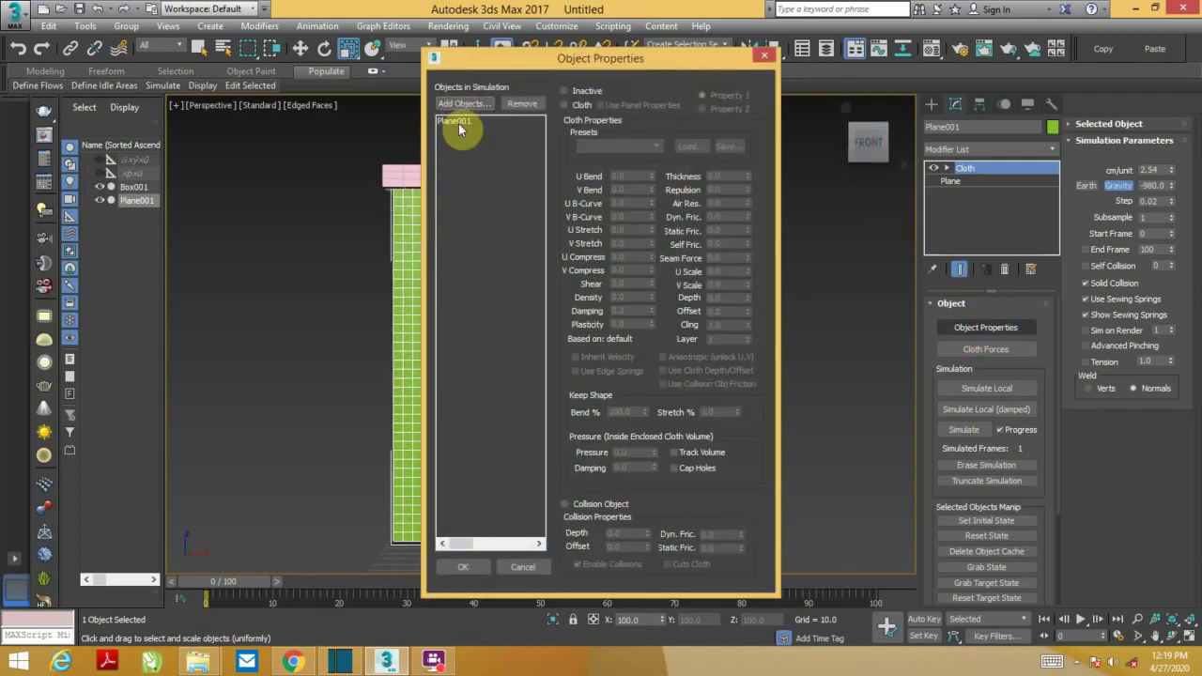
drag(479, 63, 760, 79)
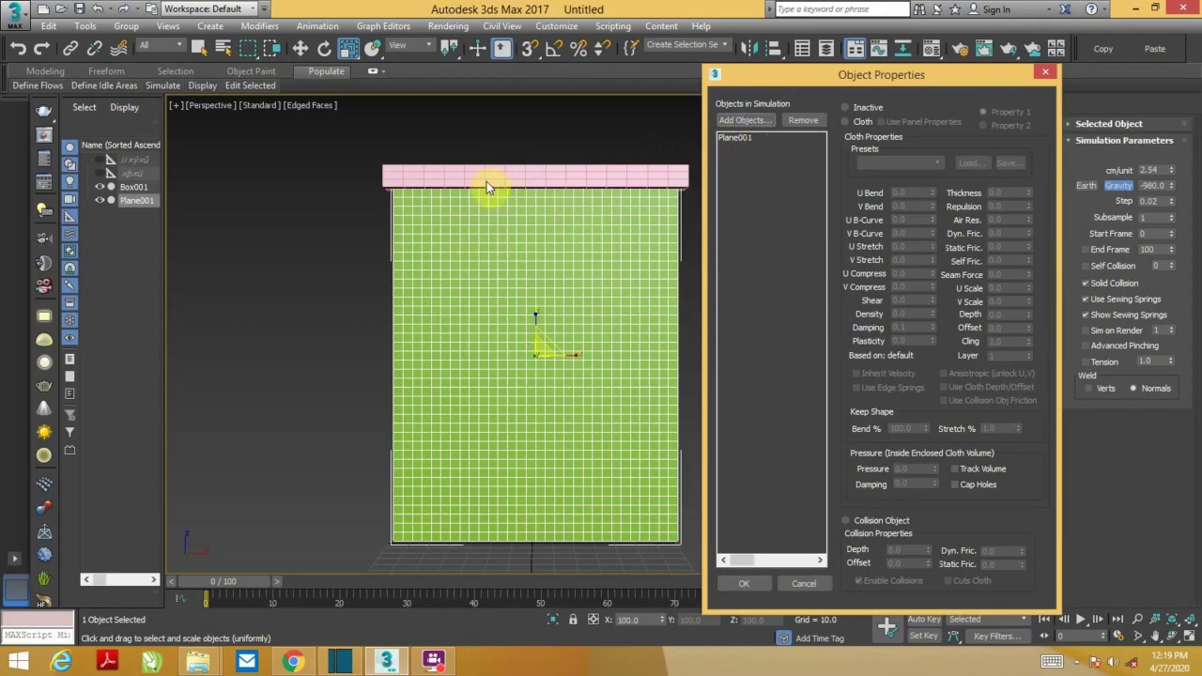
click(751, 120)
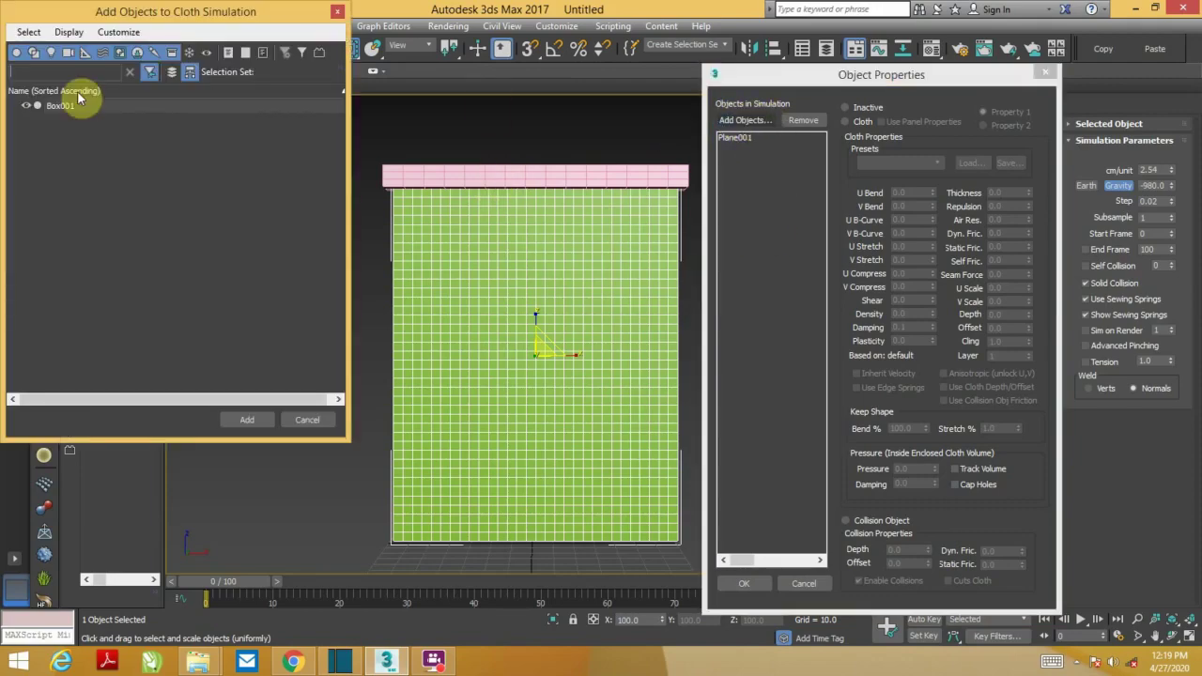
drag(87, 15, 110, 19)
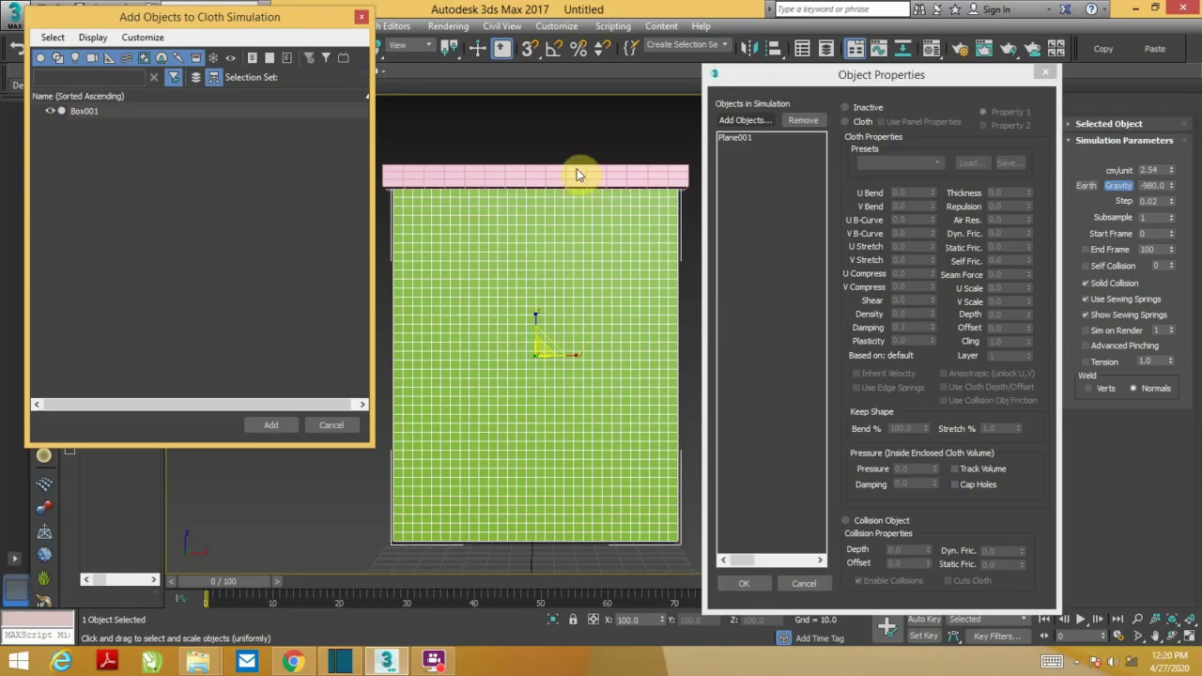
click(97, 111)
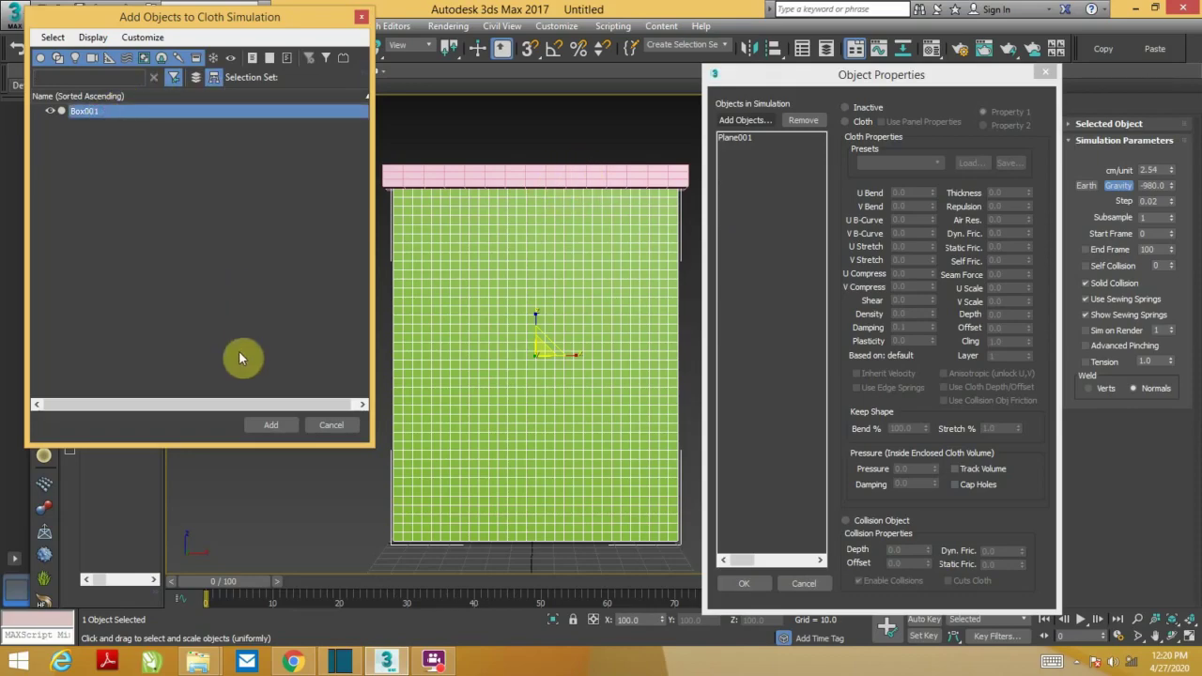
click(271, 424)
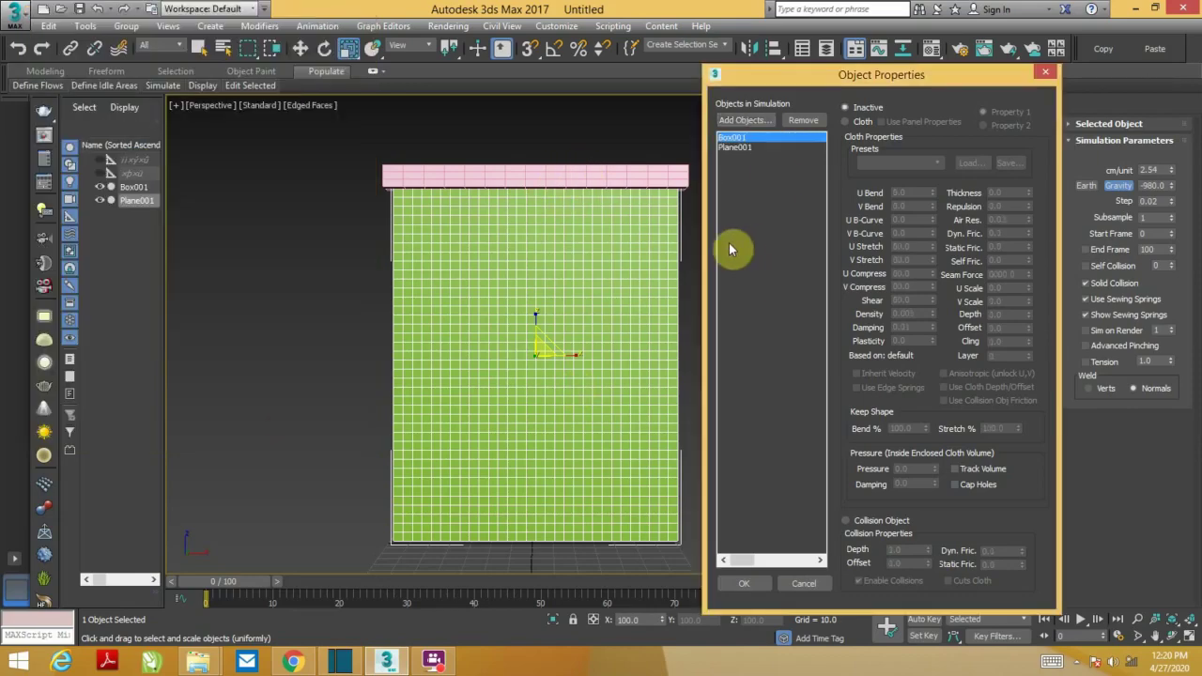
- Set Plane001 to simulate as Cloth, leaving the material presets unchanged
click(729, 149)
click(729, 150)
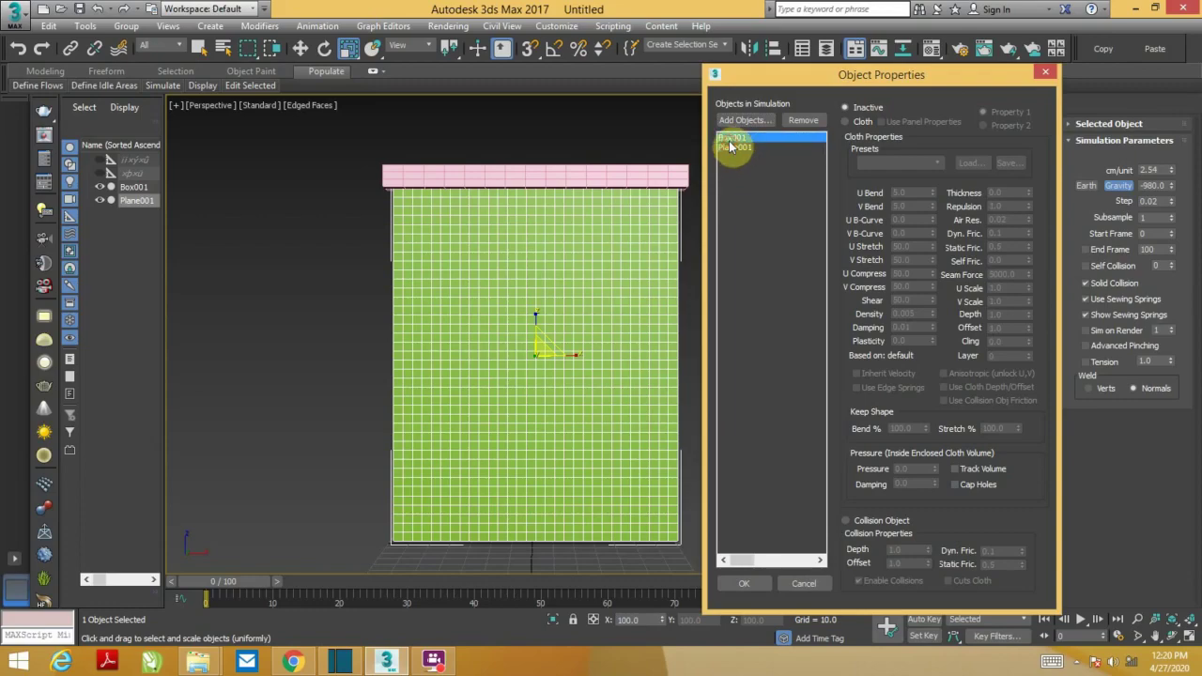
click(738, 150)
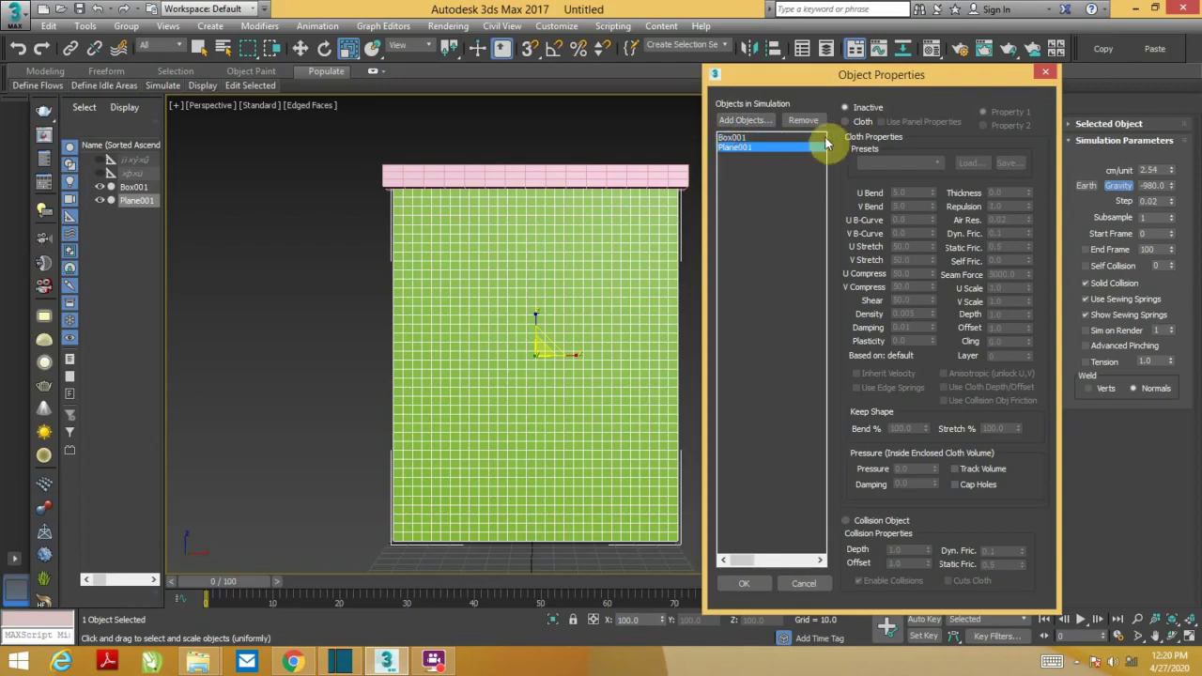
click(846, 122)
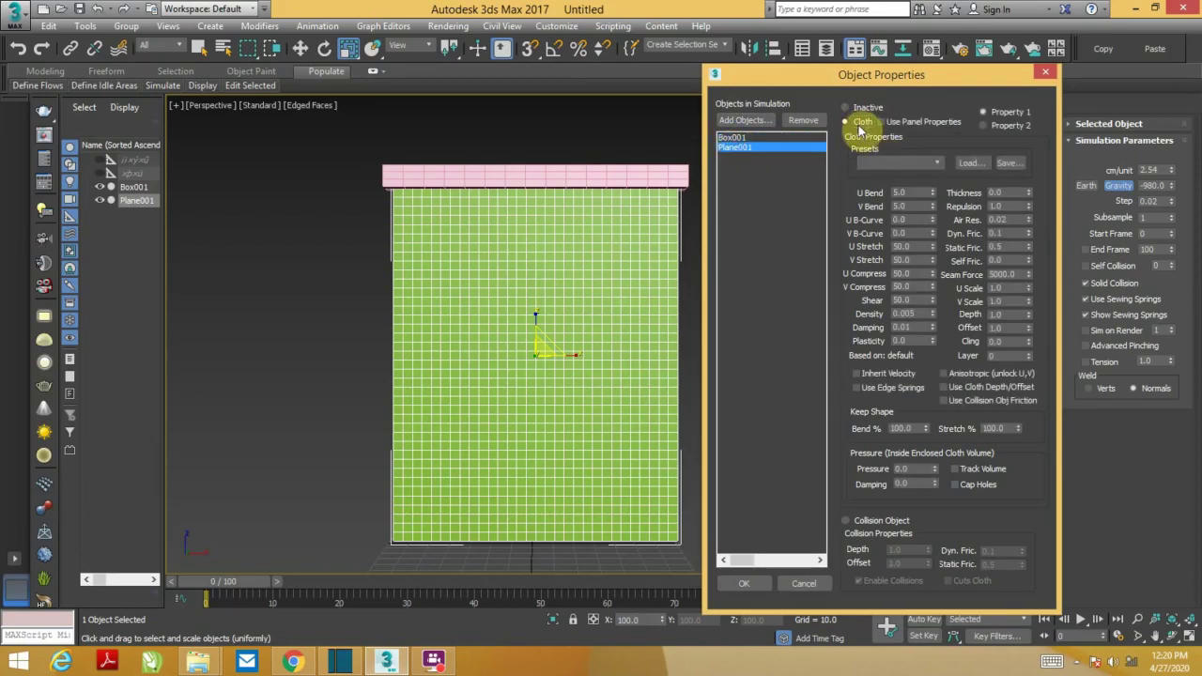
click(906, 164)
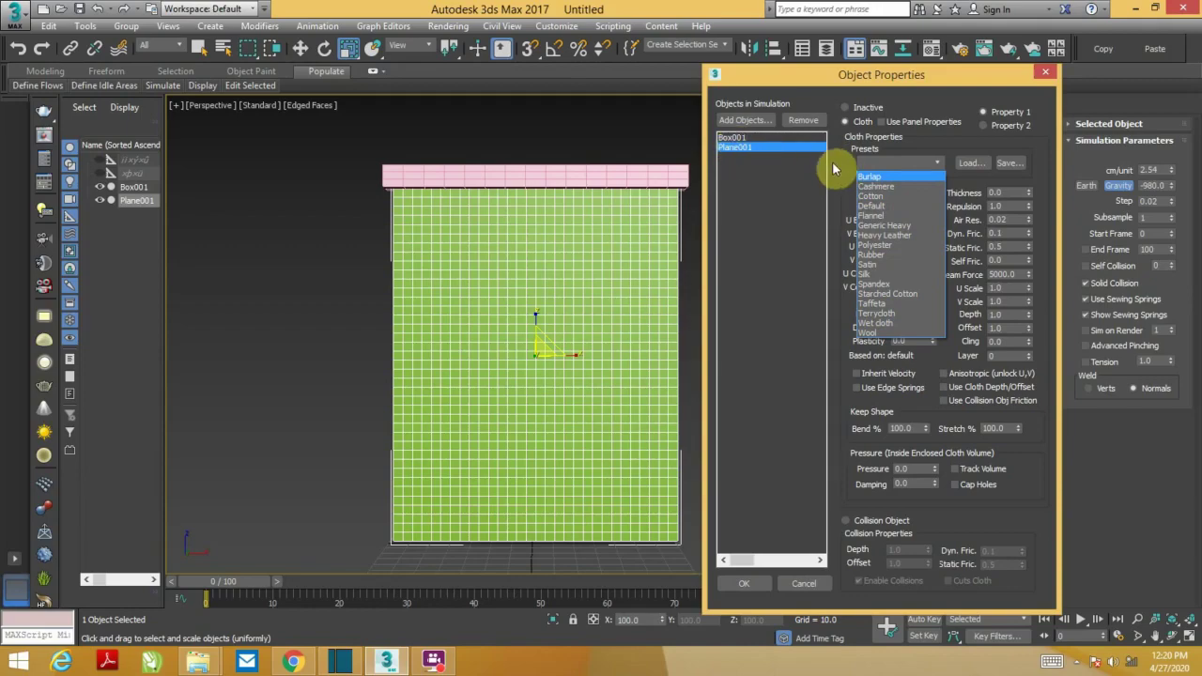
click(737, 149)
- Make Box001 a Collision Object and apply the settings with OK
click(737, 139)
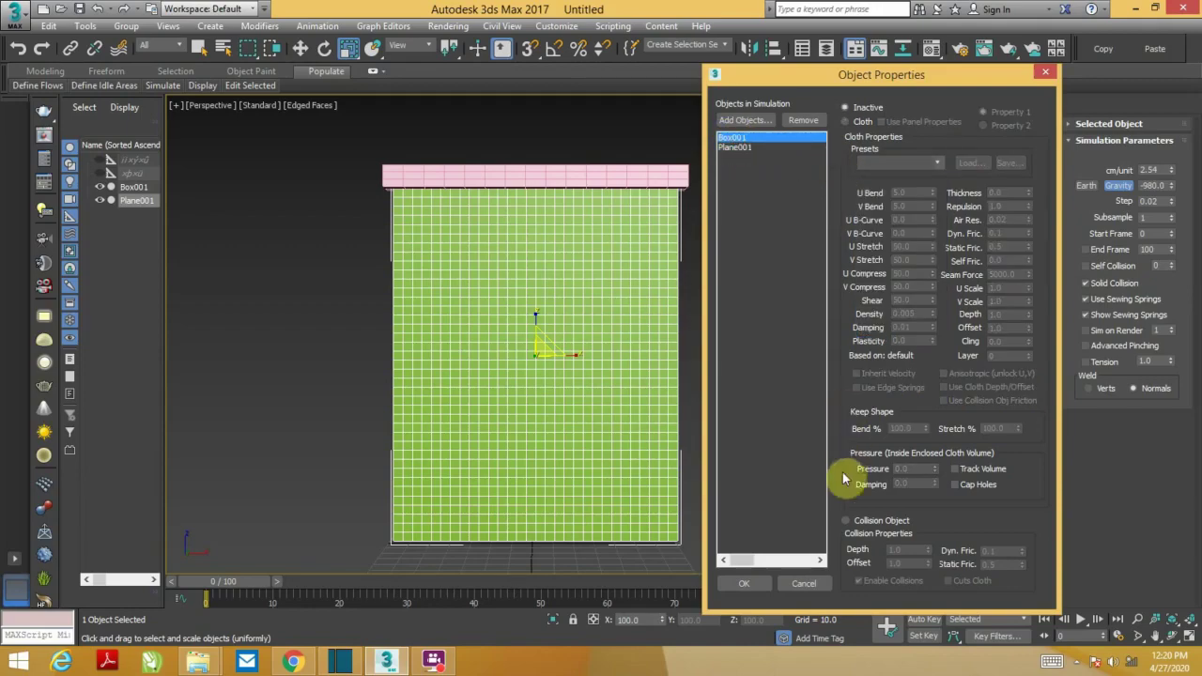
click(855, 521)
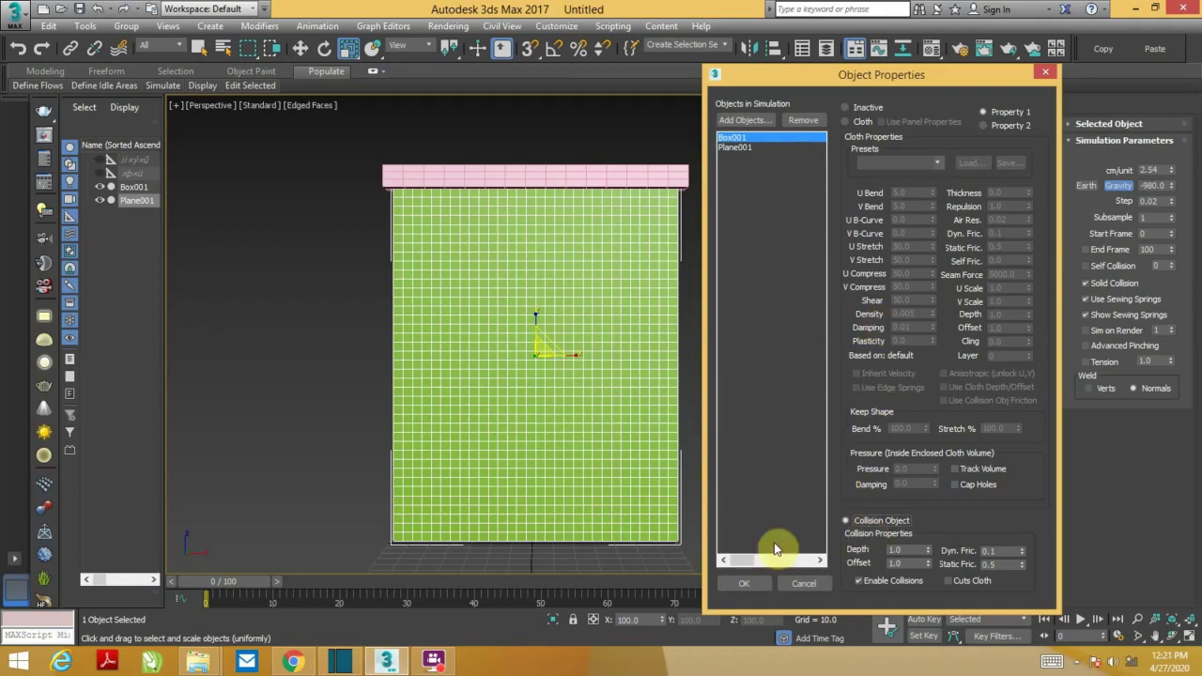
click(739, 584)
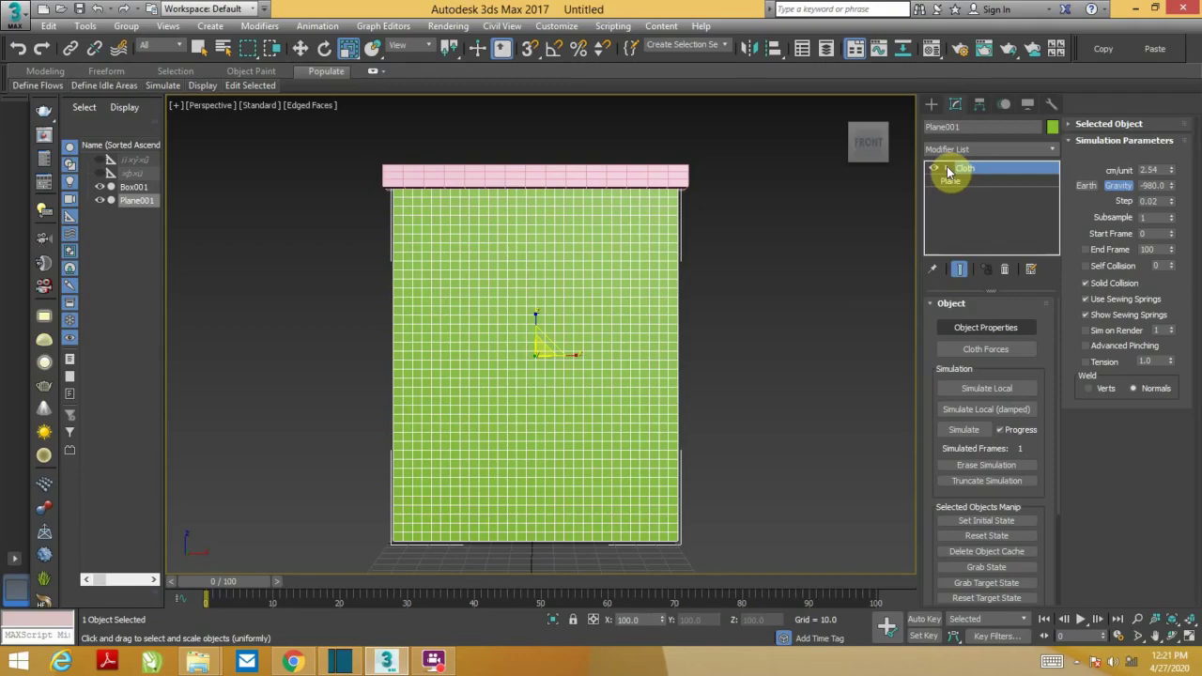
- Enter the Cloth modifier's Group level and box-select Plane001's top row in the Front view
click(946, 168)
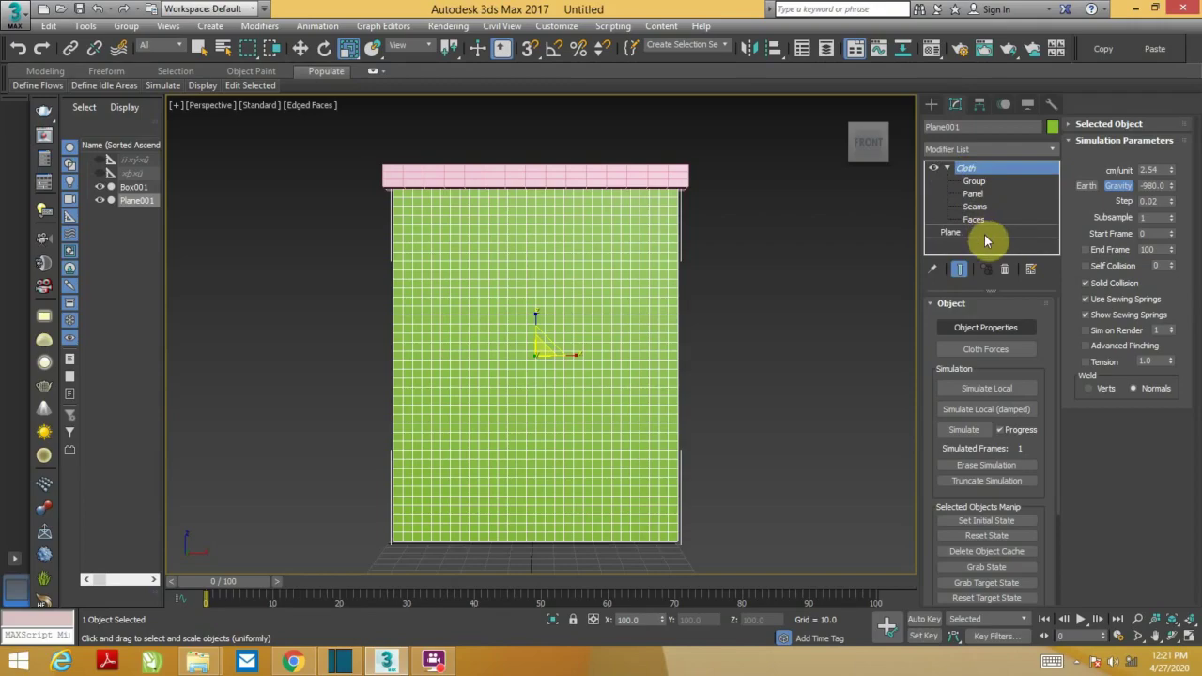
click(985, 182)
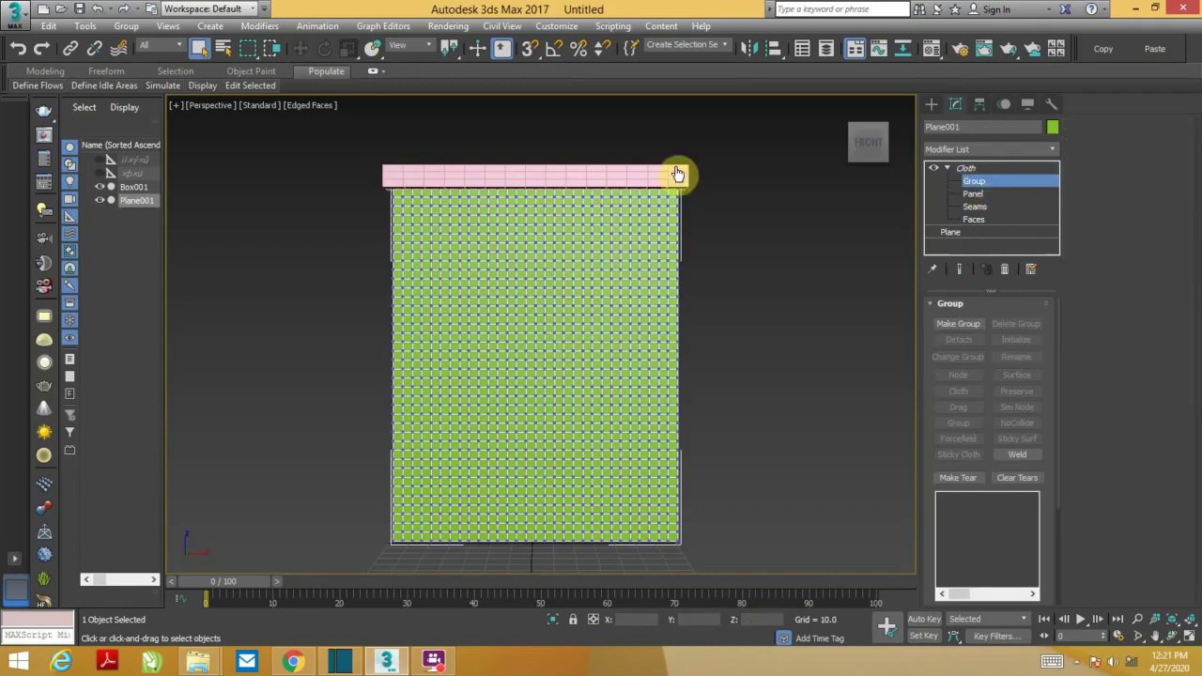
key(alt+w)
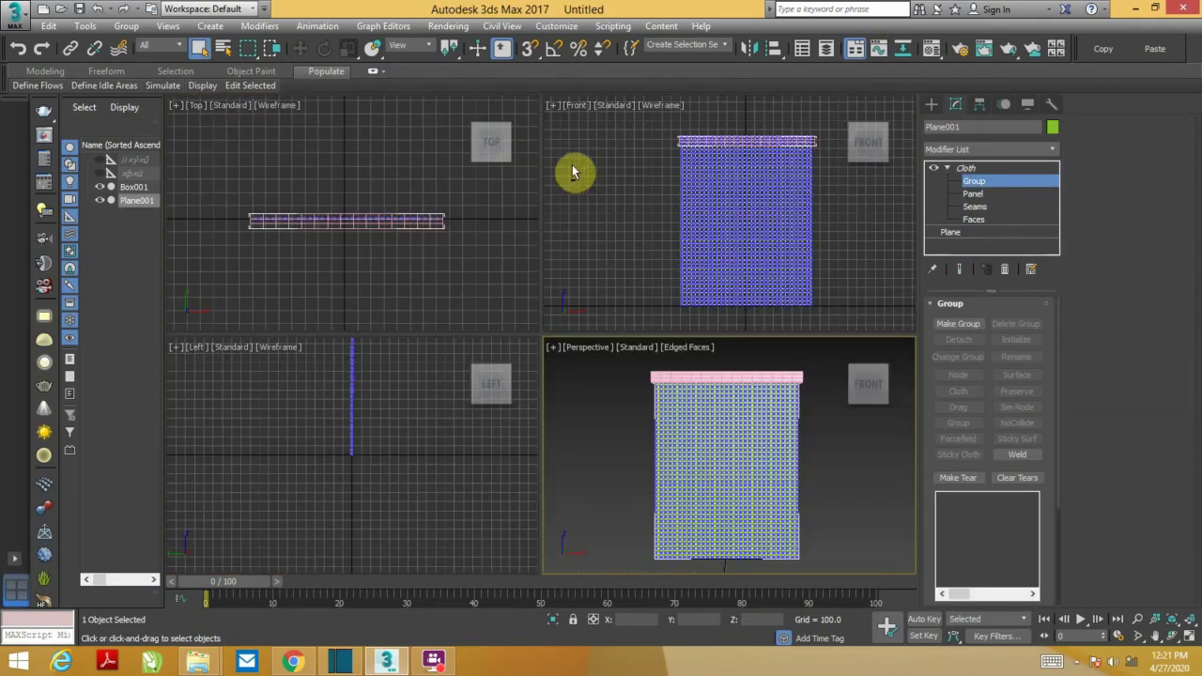
right_click(570, 171)
key(alt+w)
scroll(523, 242, up, 2)
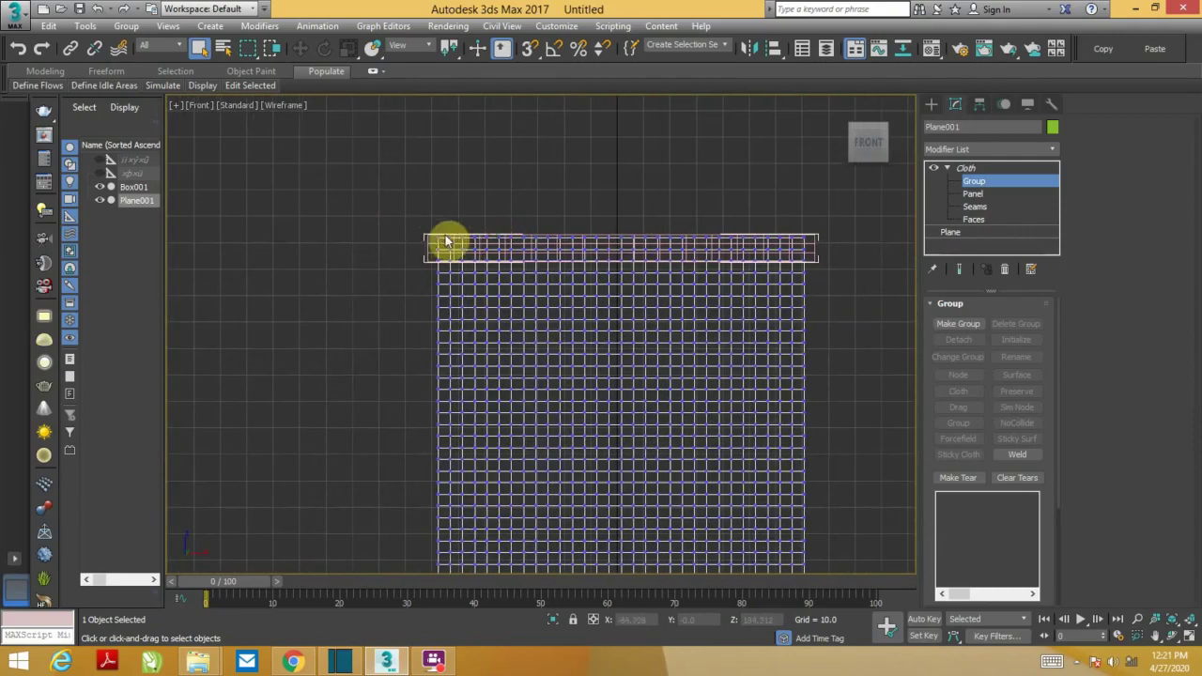
drag(367, 208, 871, 269)
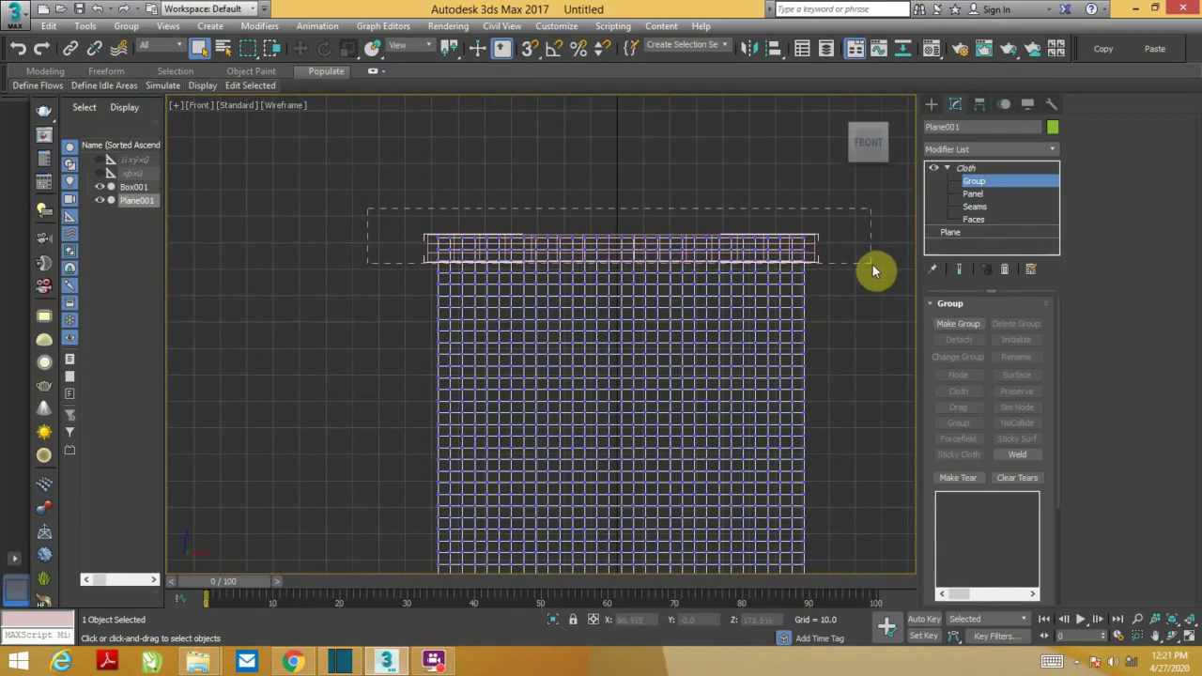
- Pan along the cloth's top edge and reselect its top rows of vertices, including the right end
scroll(797, 260, up, 5)
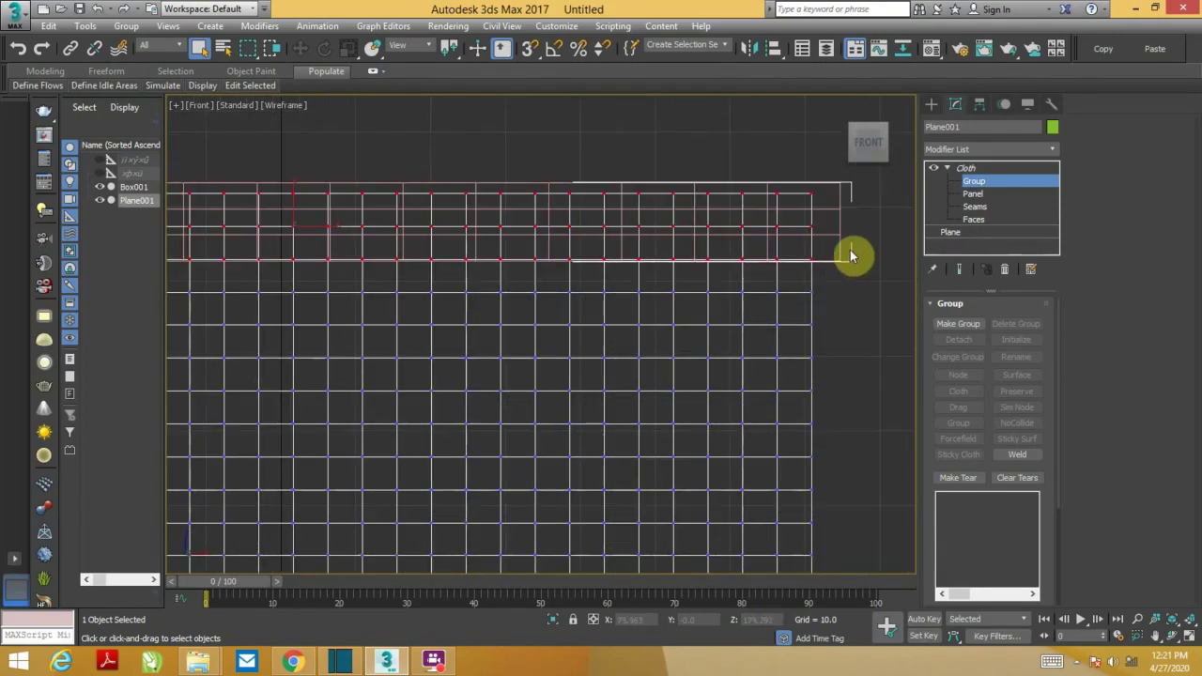
scroll(844, 265, down, 3)
middle_drag(798, 303, 740, 313)
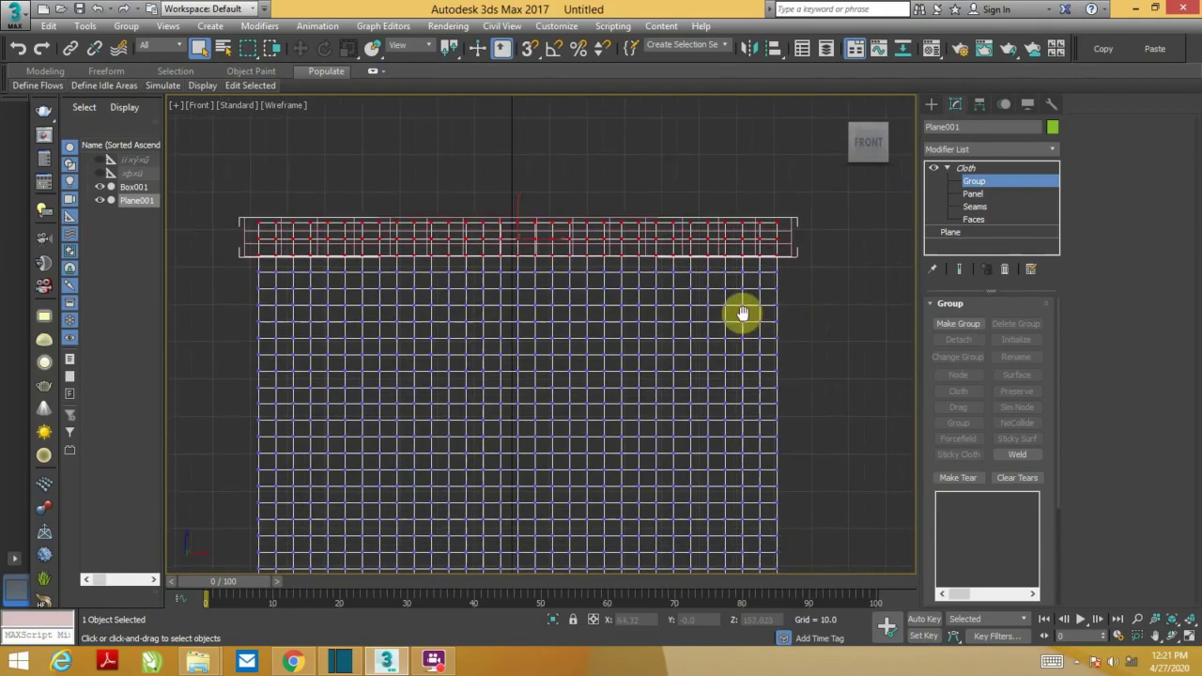
scroll(737, 307, up, 1)
middle_drag(341, 309, 397, 322)
scroll(397, 322, up, 1)
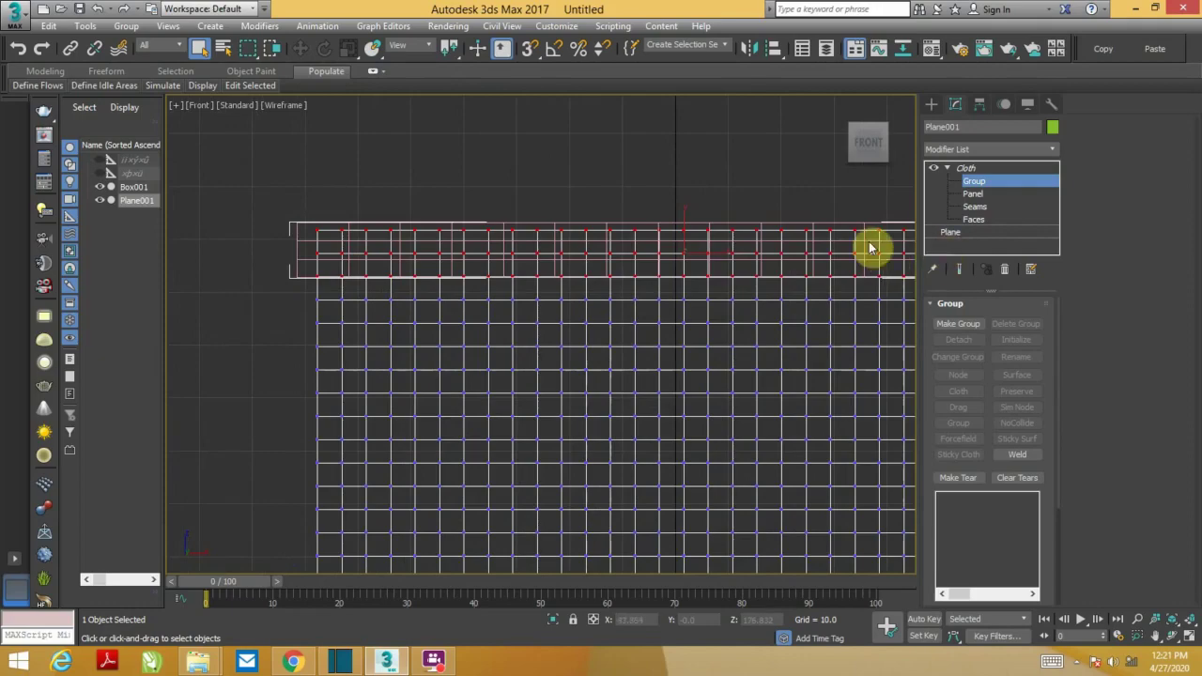
mouse_move(692, 310)
middle_down()
mouse_move(541, 297)
mouse_move(609, 284)
middle_up()
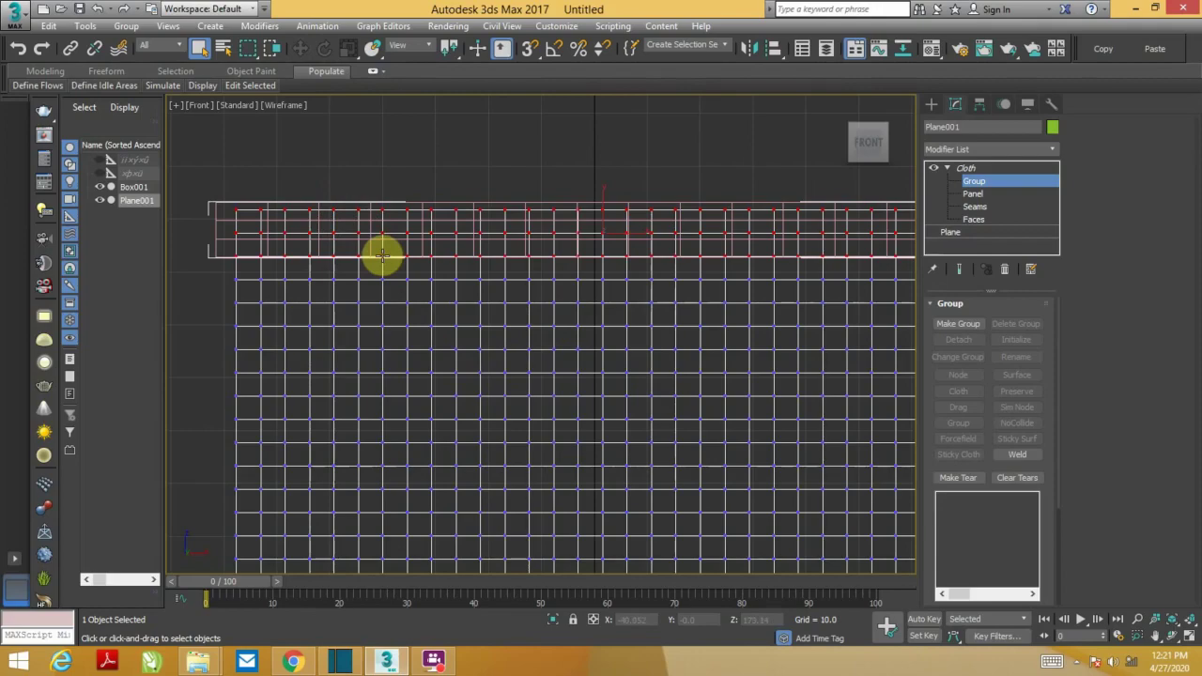
middle_drag(335, 234, 348, 228)
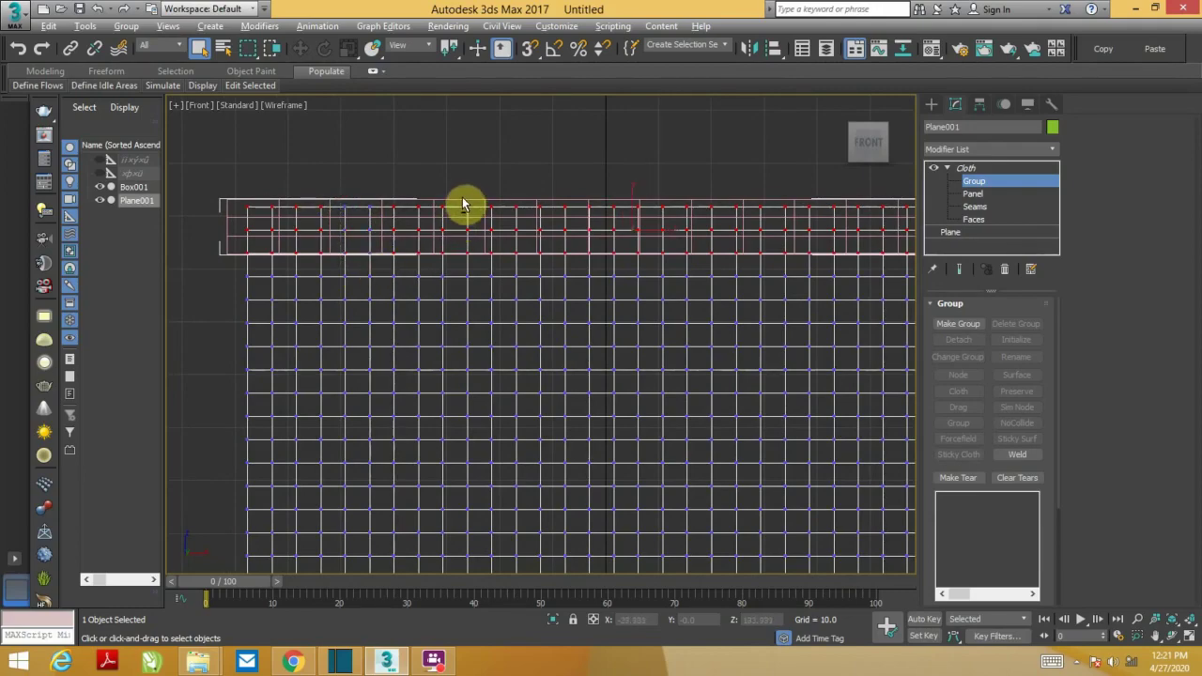
middle_drag(528, 271, 491, 282)
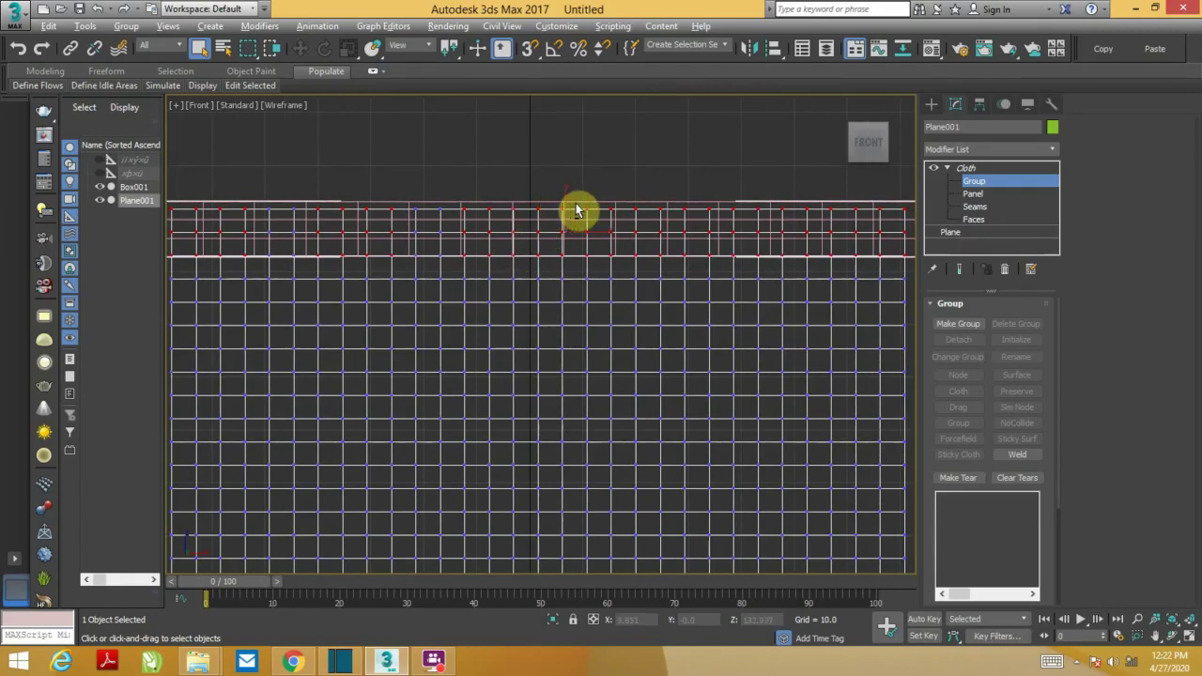
drag(576, 208, 611, 261)
middle_drag(585, 288, 614, 250)
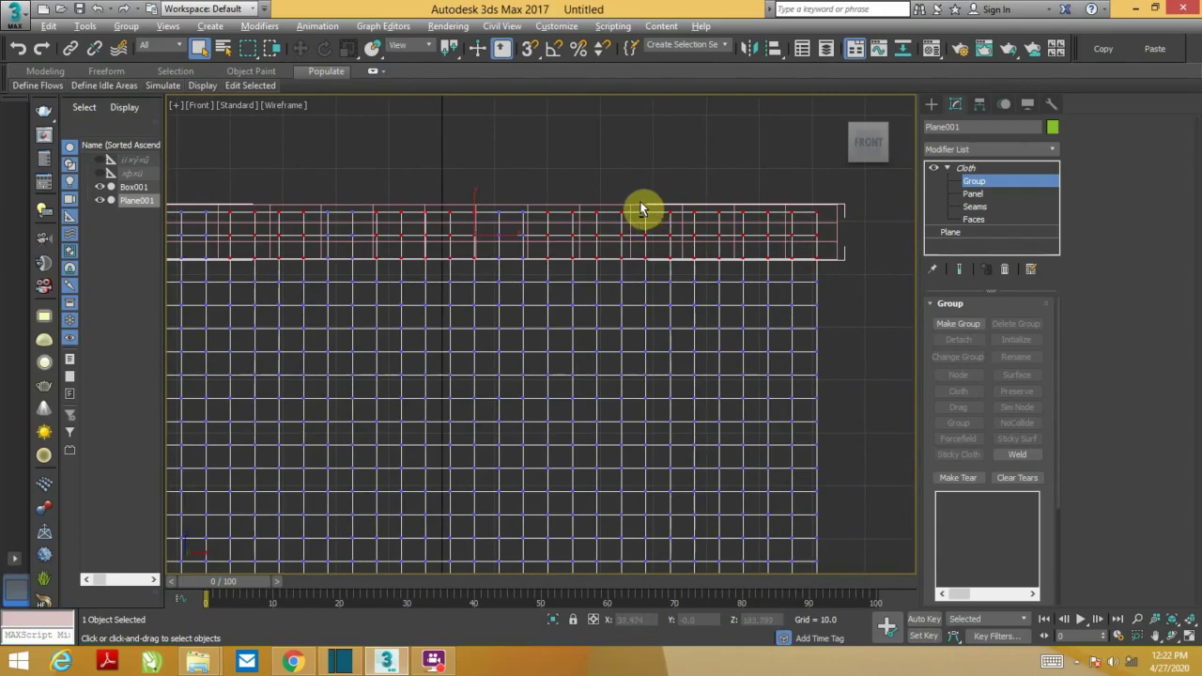
scroll(710, 275, down, 1)
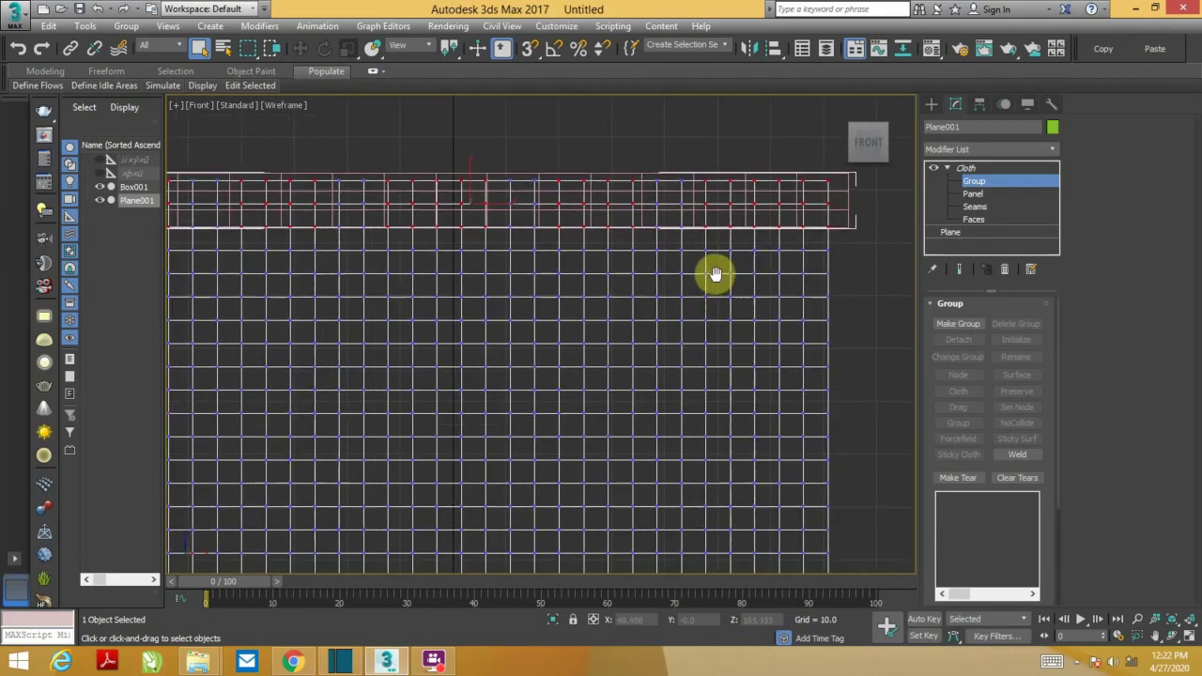
scroll(724, 286, down, 1)
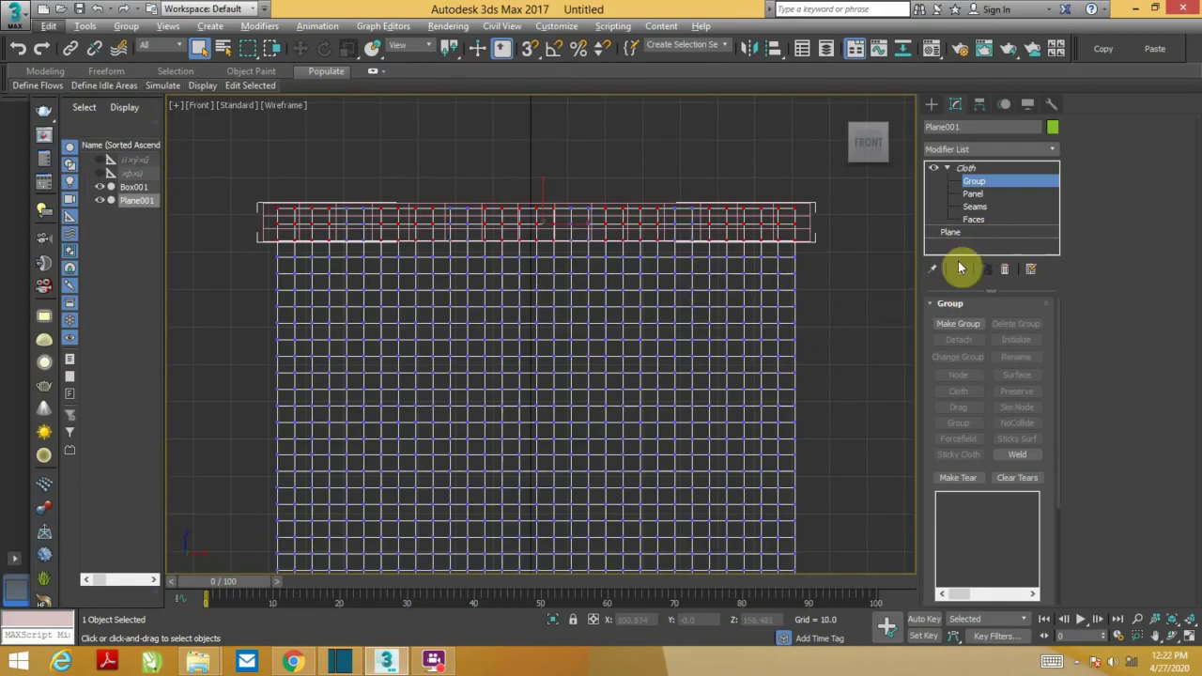
- Make a vertex group from the cloth's top vertices and pin it to Box001's surface
middle_drag(663, 343, 659, 330)
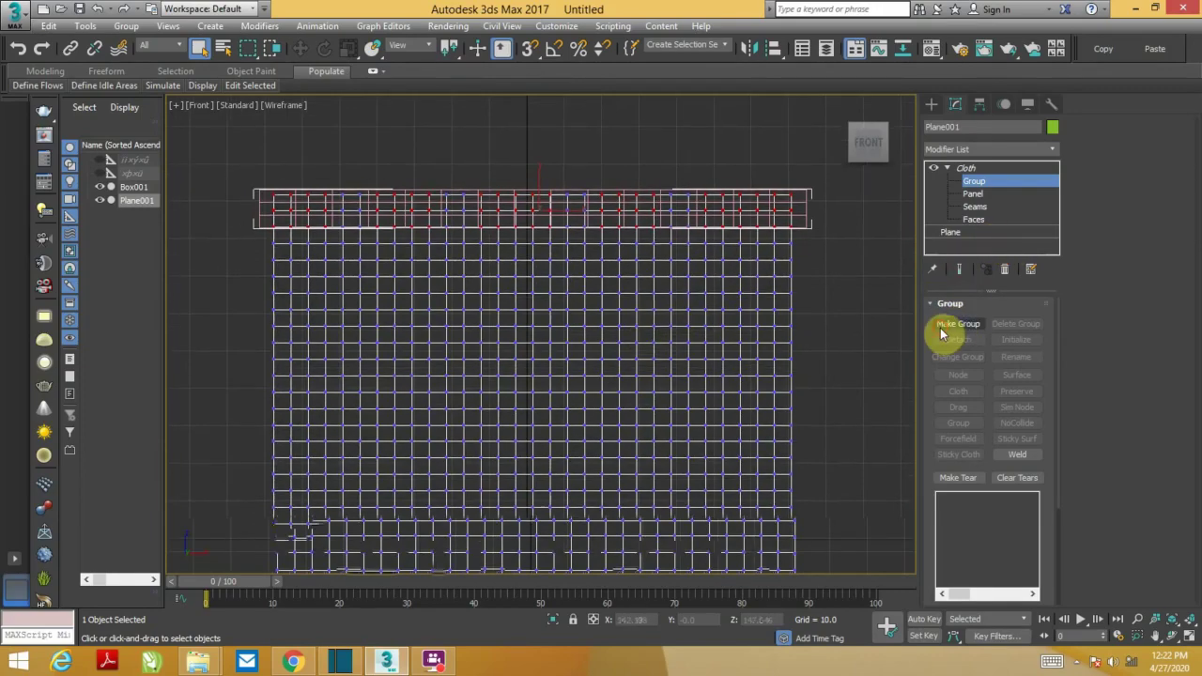
click(948, 323)
click(553, 354)
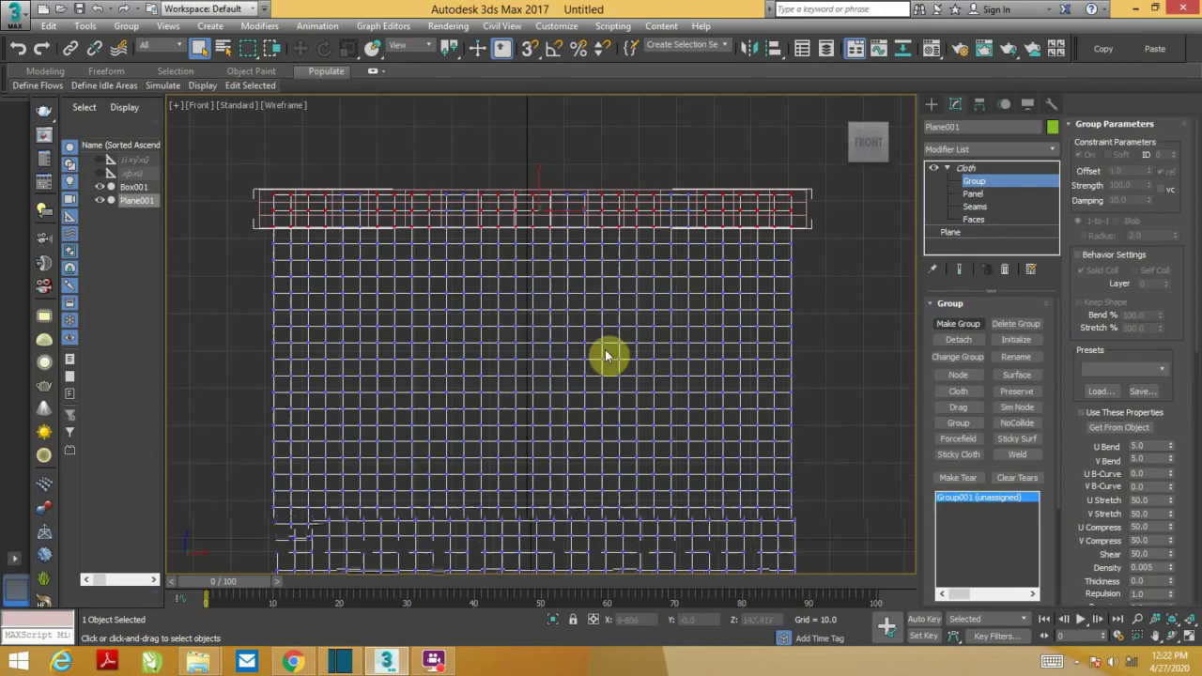
click(1023, 375)
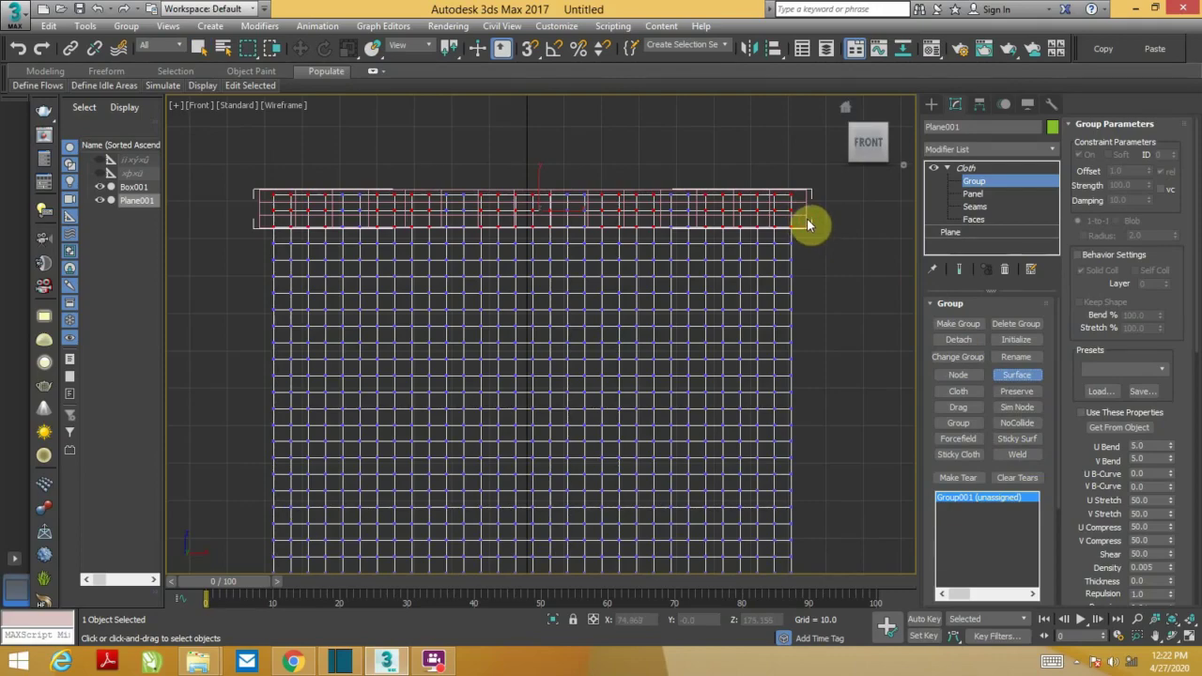
click(804, 214)
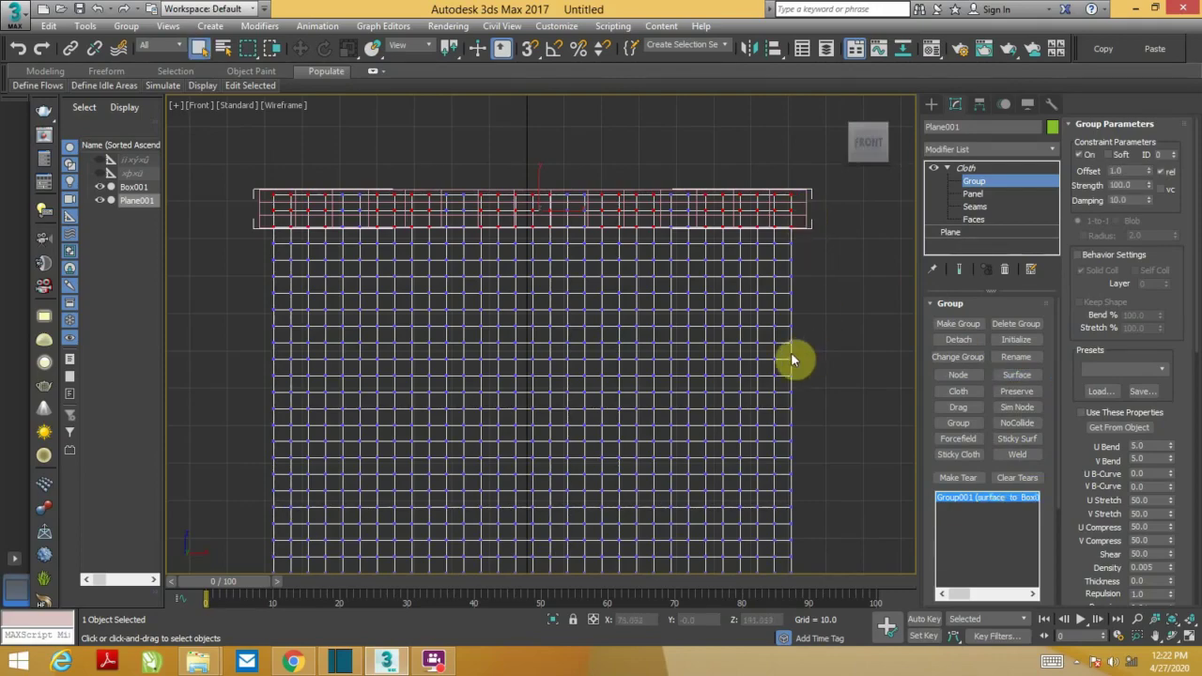
- Enable Self Collision in the cloth's simulation parameters in a maximized Perspective view
key(alt+w)
key(alt+w)
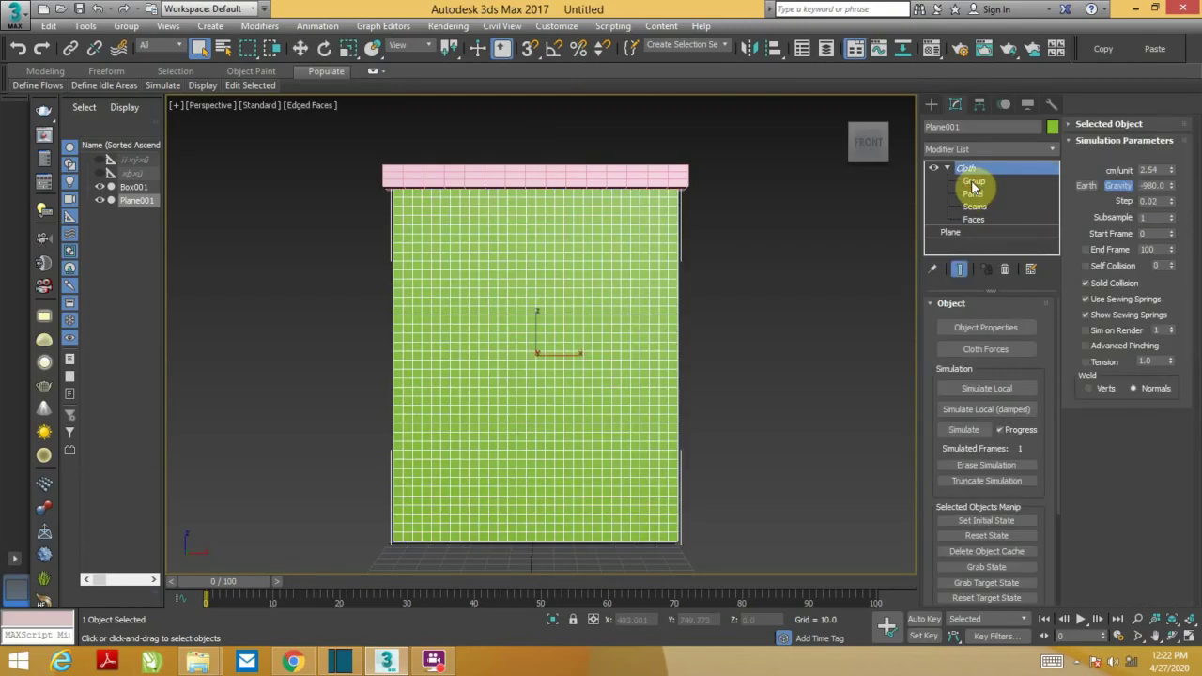
click(1095, 268)
click(1158, 266)
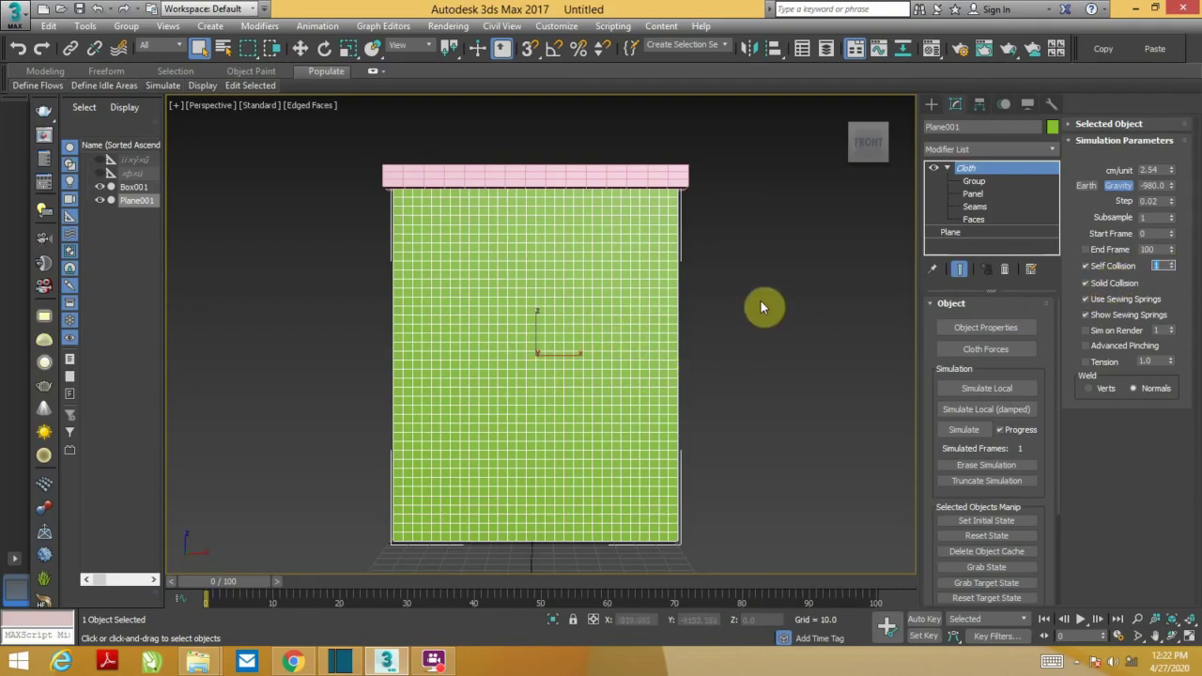
- Run the cloth simulation through frame 100 so the curtain drapes into folds
mouse_move(697, 293)
alt+middle_down()
mouse_move(708, 315)
mouse_move(813, 335)
alt+middle_up()
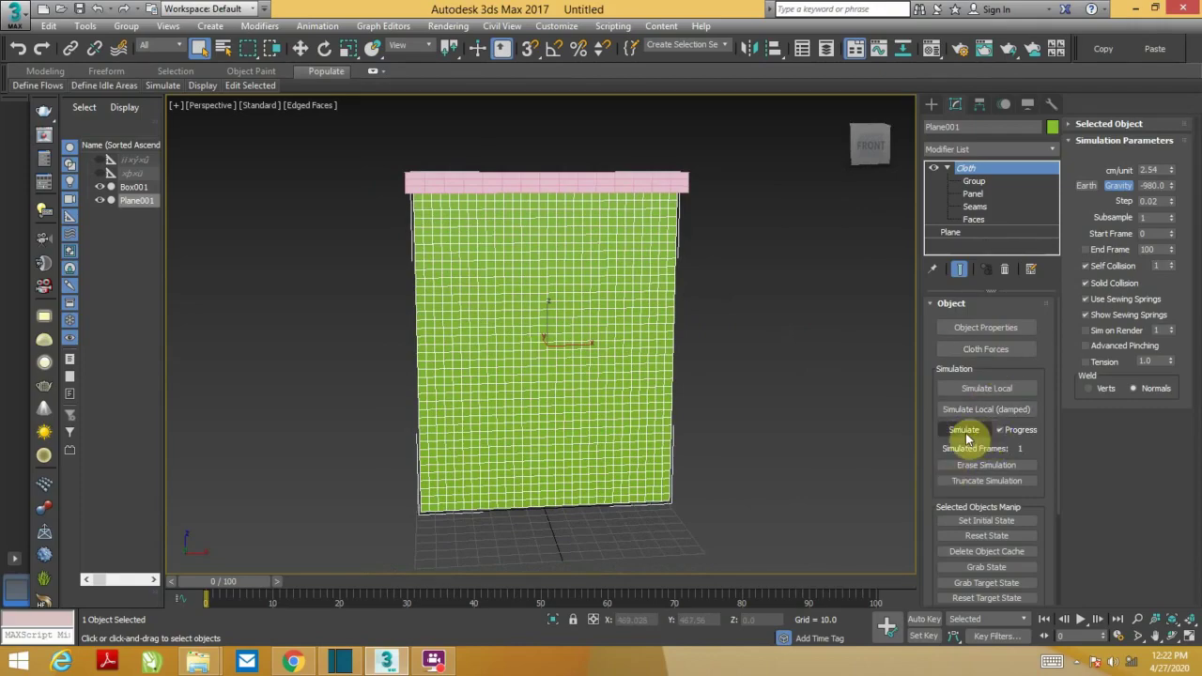
click(965, 435)
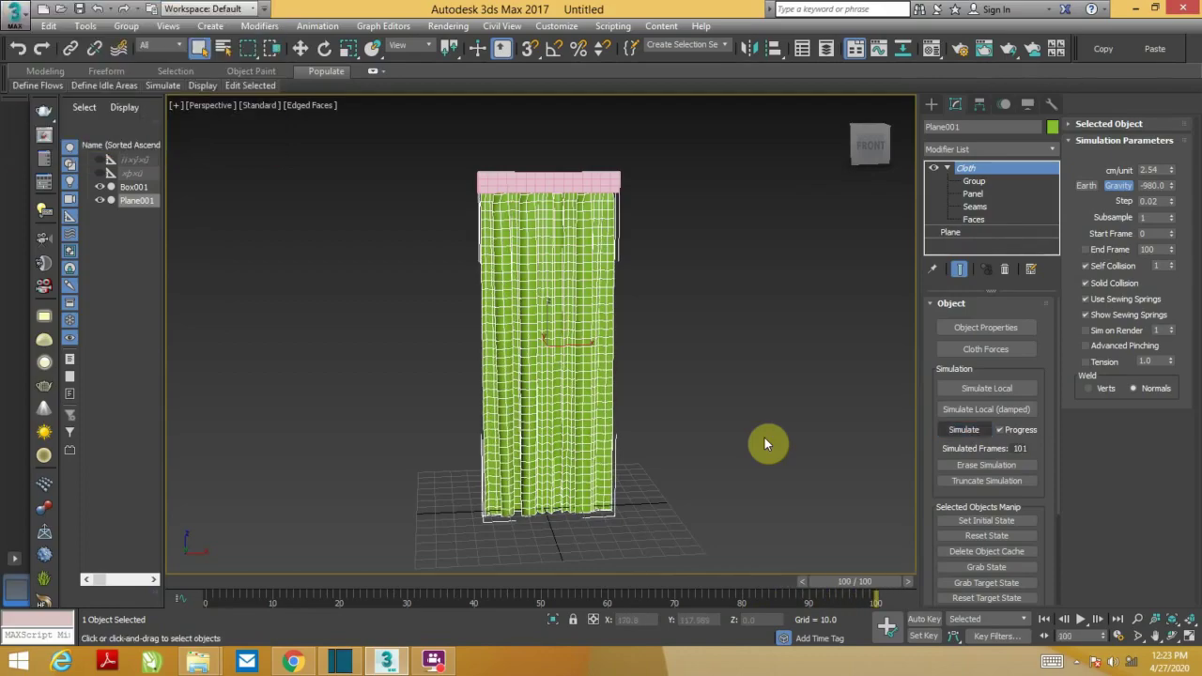
click(655, 411)
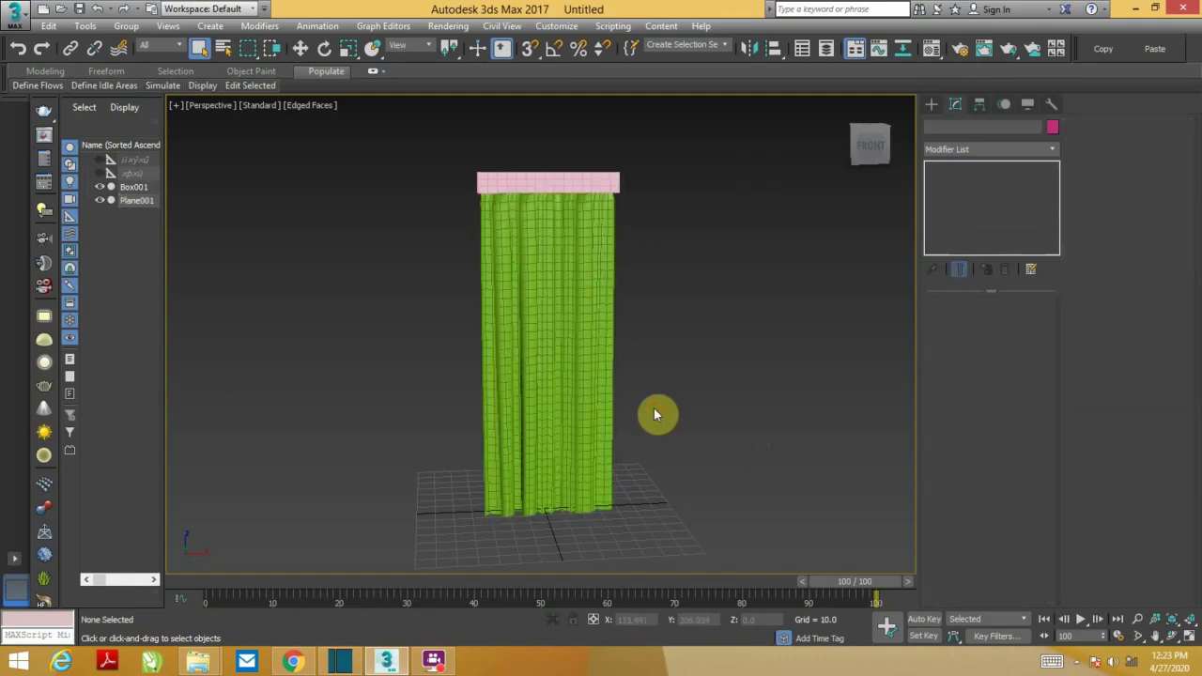
alt+middle_drag(646, 404, 647, 406)
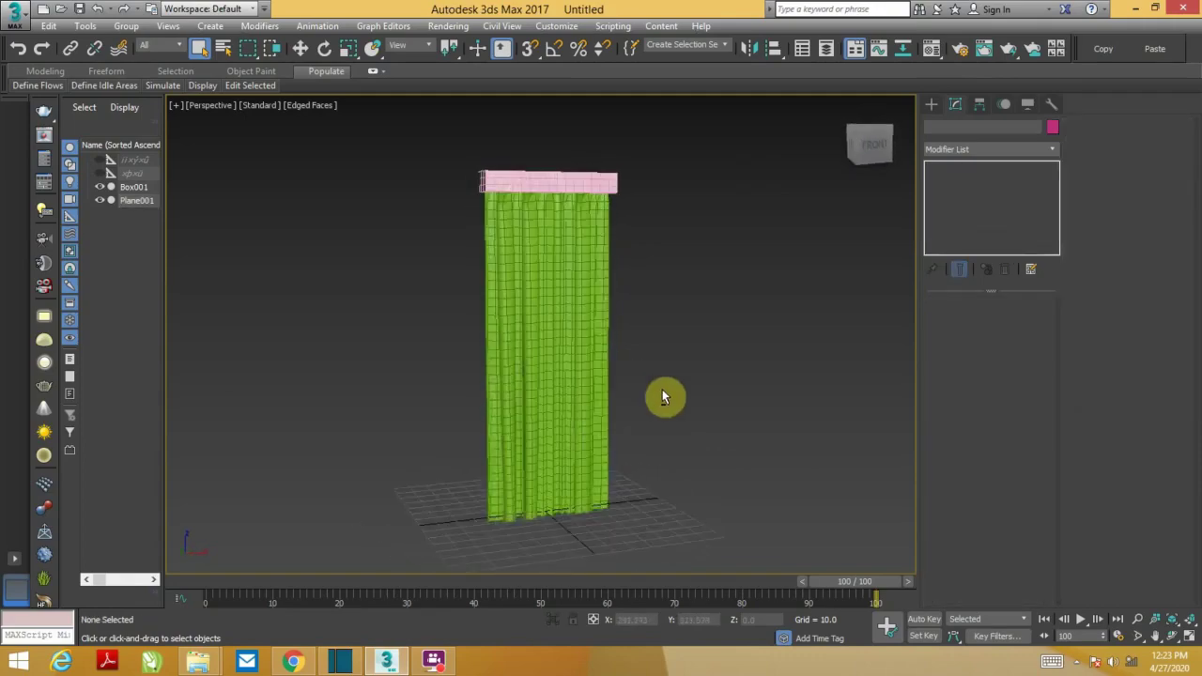
scroll(513, 410, up, 2)
scroll(512, 410, up, 4)
scroll(513, 410, down, 4)
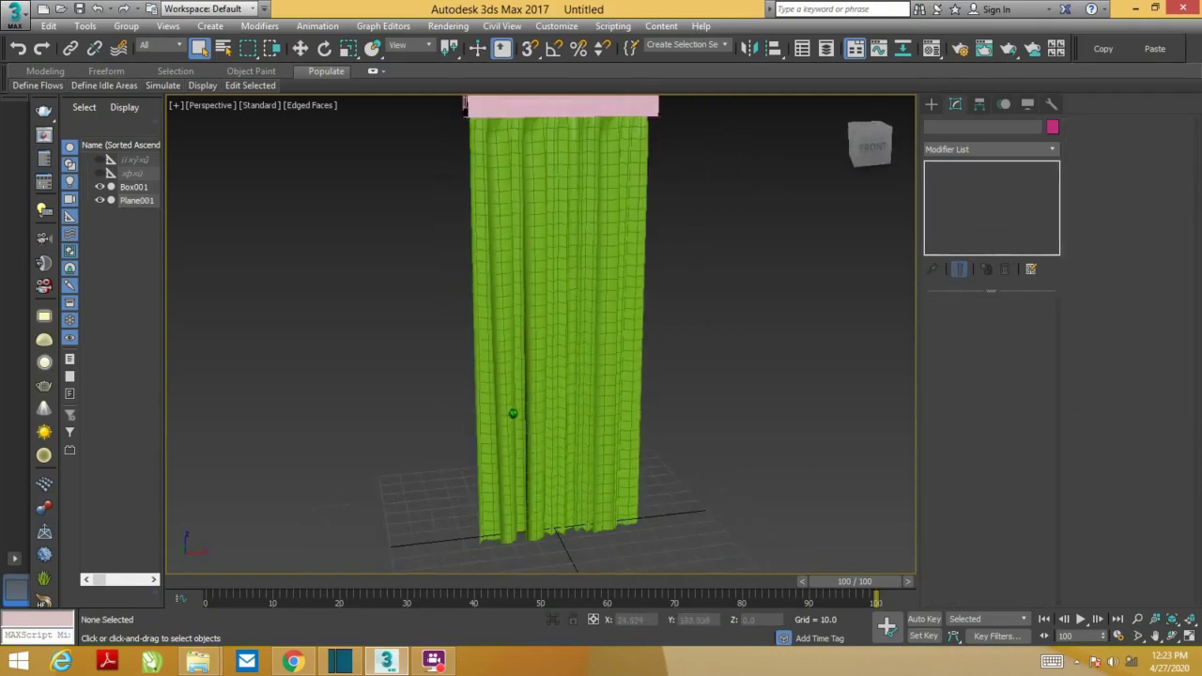
mouse_move(512, 411)
alt+middle_down()
mouse_move(521, 390)
mouse_move(584, 392)
alt+middle_up()
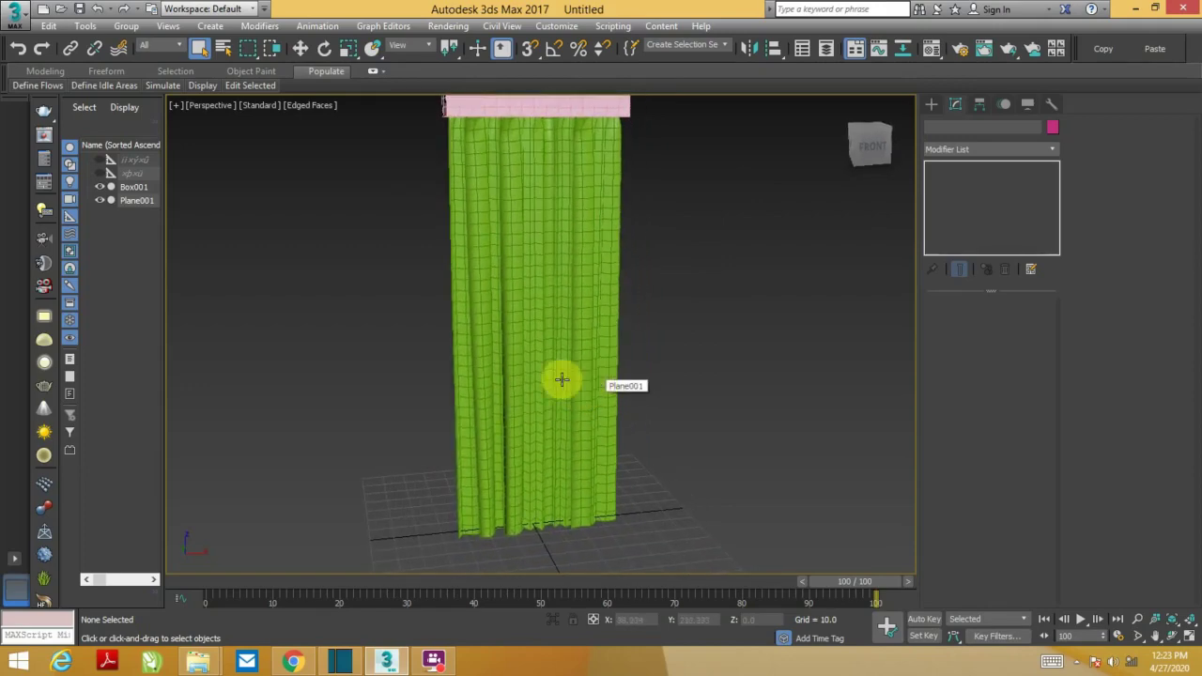
mouse_move(561, 378)
alt+middle_down()
mouse_move(577, 363)
mouse_move(560, 361)
alt+middle_up()
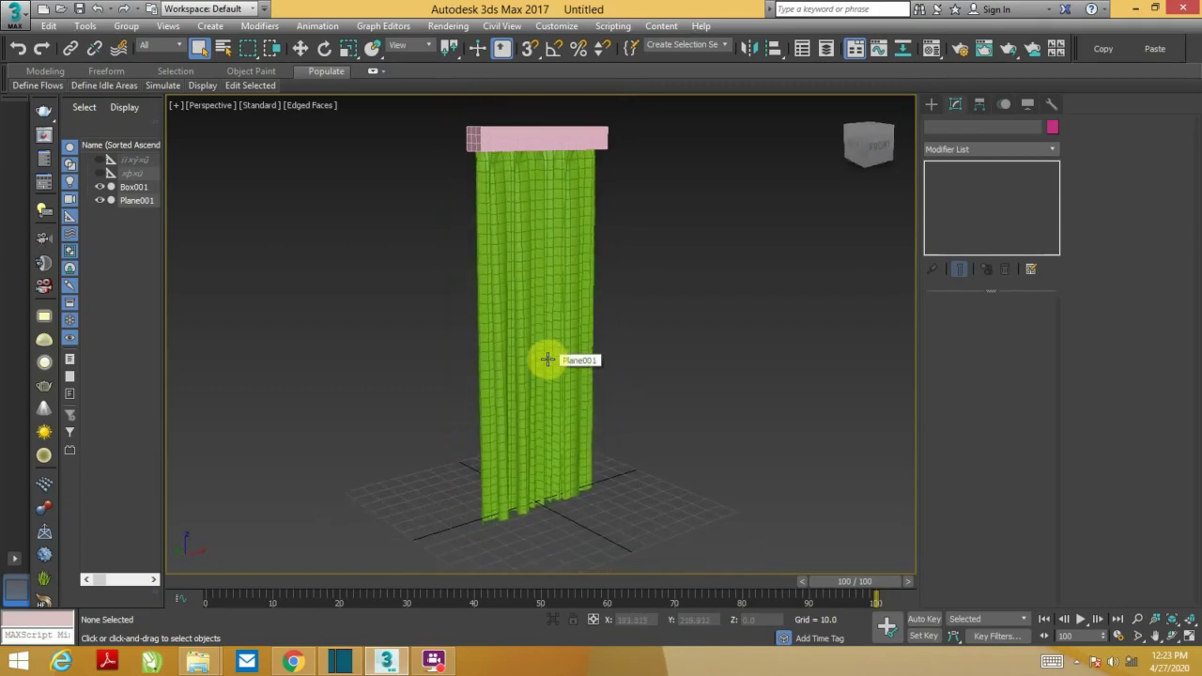
scroll(508, 386, up, 5)
mouse_move(479, 373)
alt+middle_down()
mouse_move(528, 410)
mouse_move(469, 413)
mouse_move(461, 356)
mouse_move(526, 349)
mouse_move(614, 362)
mouse_move(522, 369)
mouse_move(498, 348)
mouse_move(520, 393)
alt+middle_up()
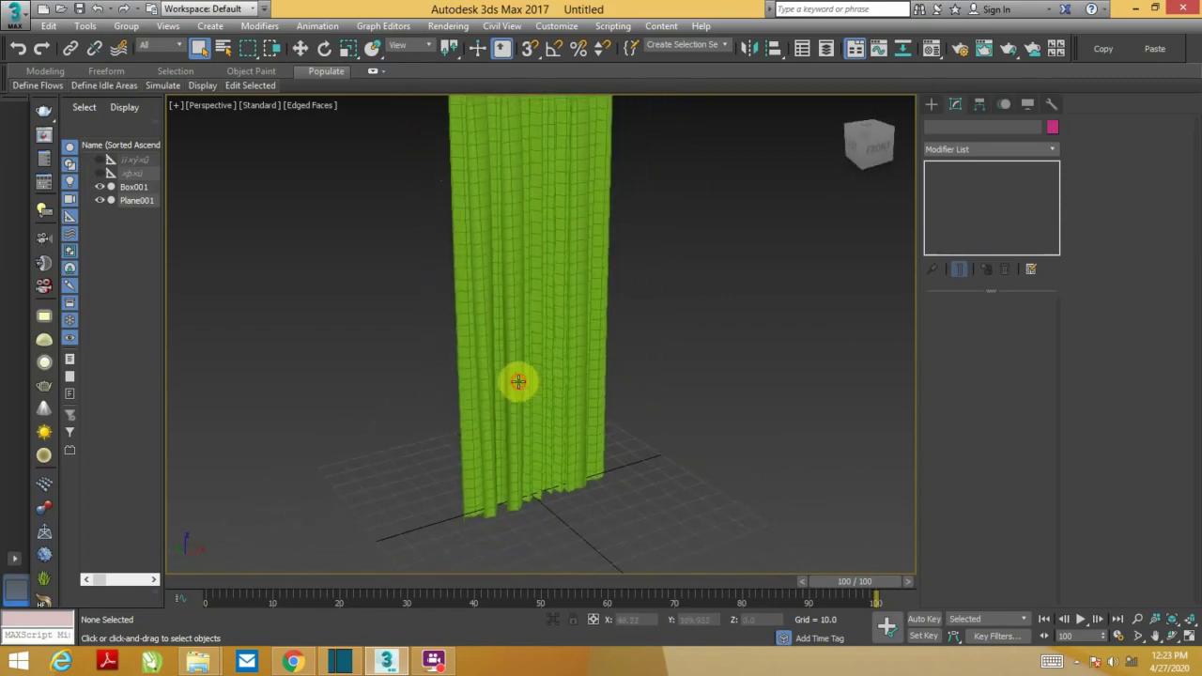
- Select Plane001 and add a Shell modifier with Outer Amount about 0.3
click(518, 381)
key(z)
click(950, 150)
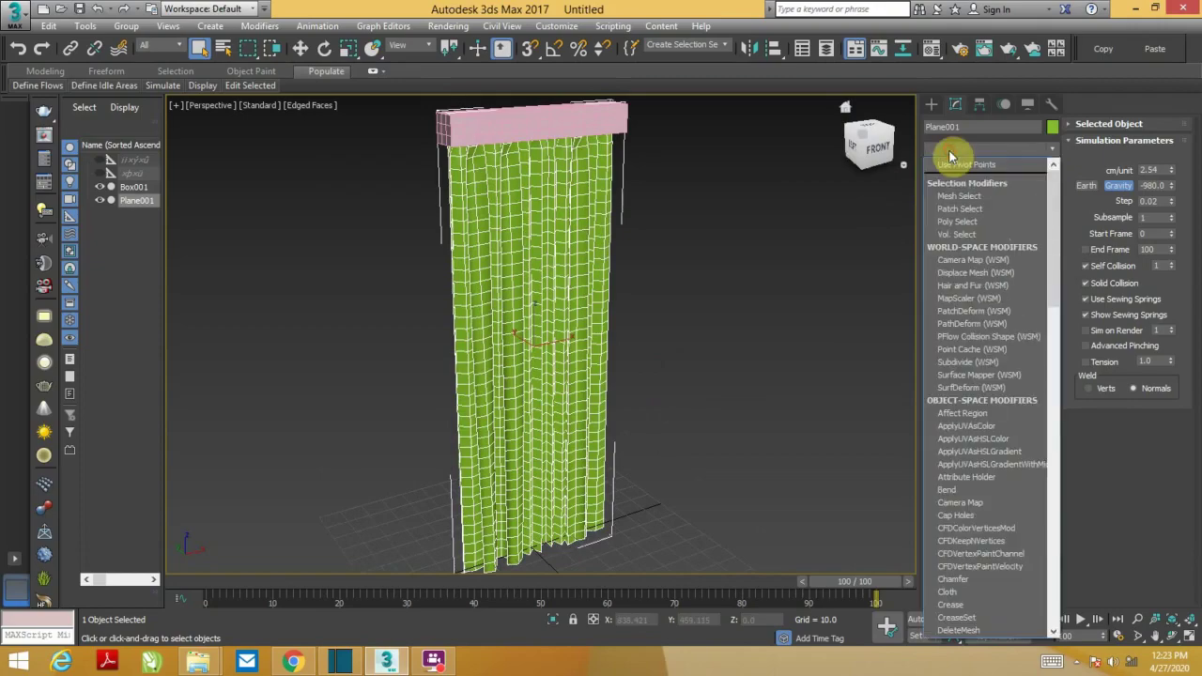
key(s)
key(h)
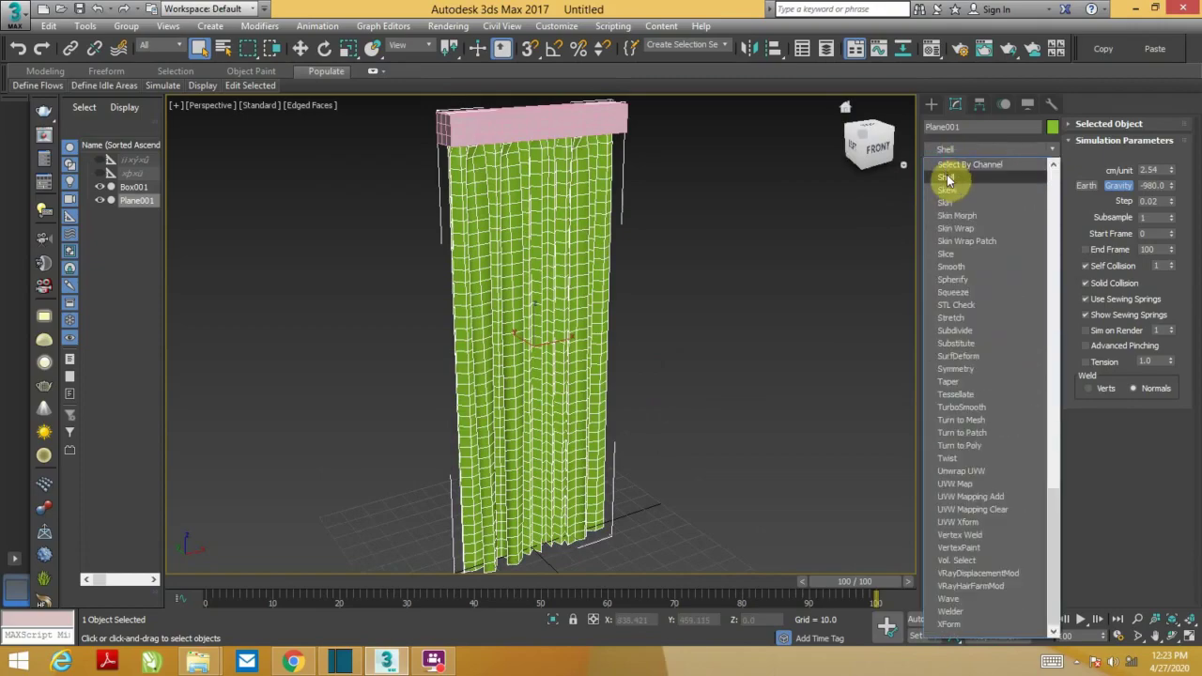
click(946, 178)
scroll(502, 370, up, 3)
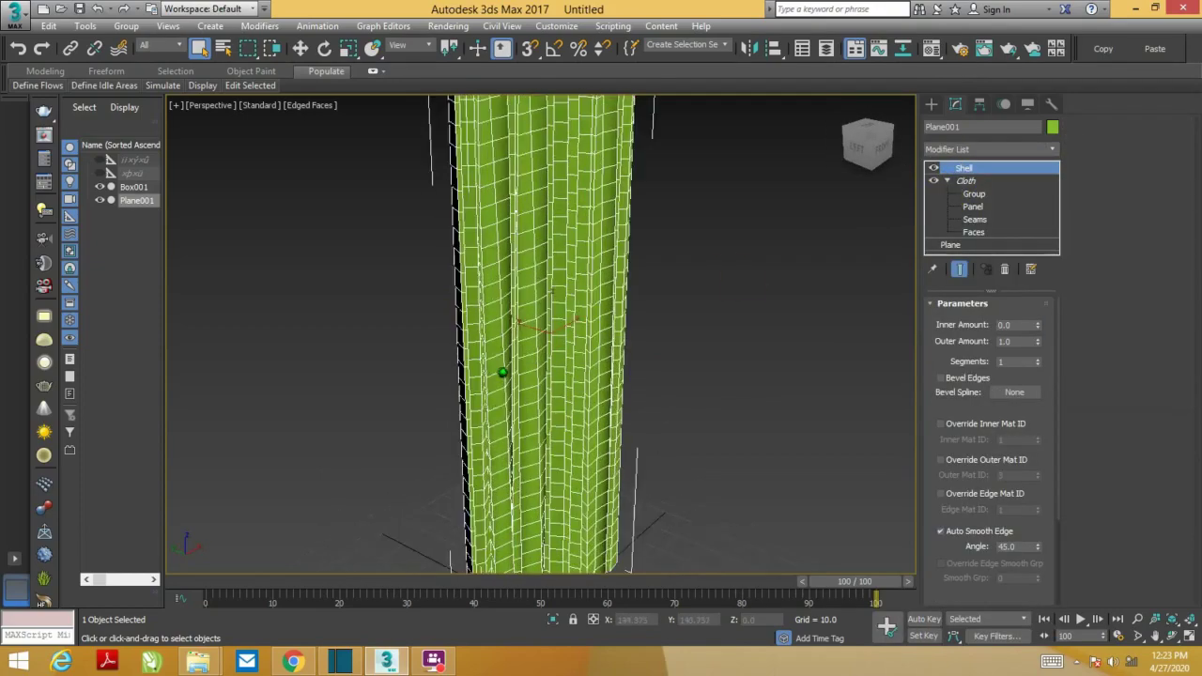
scroll(502, 373, up, 2)
scroll(437, 373, up, 3)
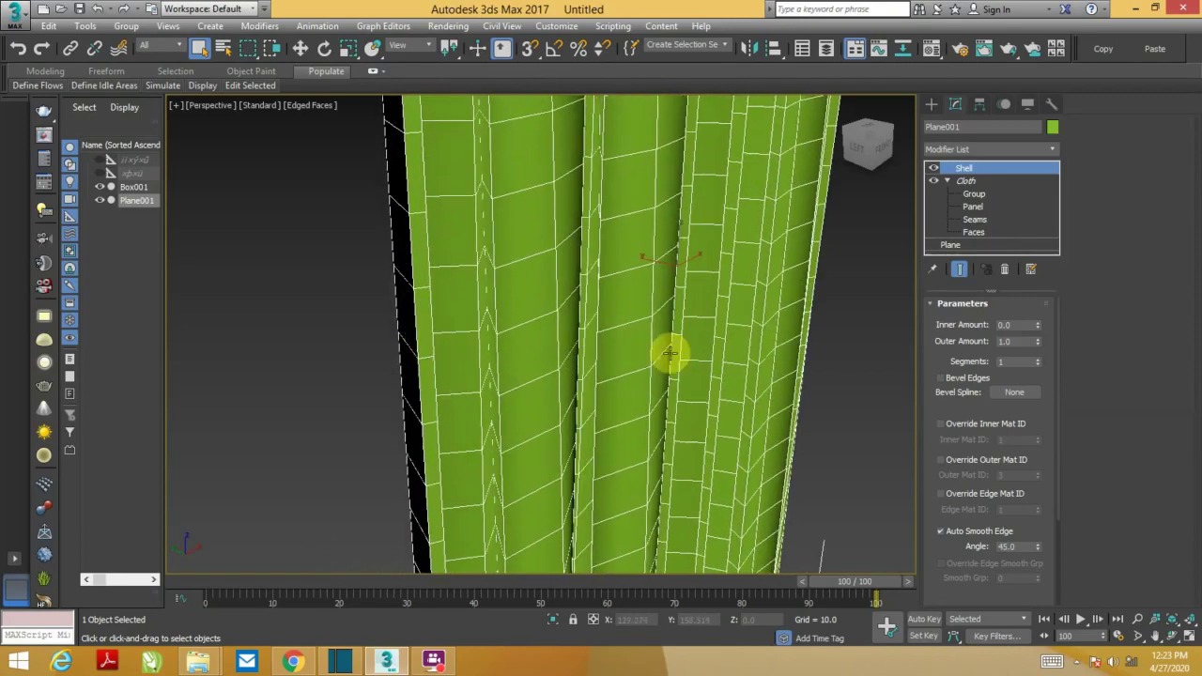
drag(1037, 345, 1059, 396)
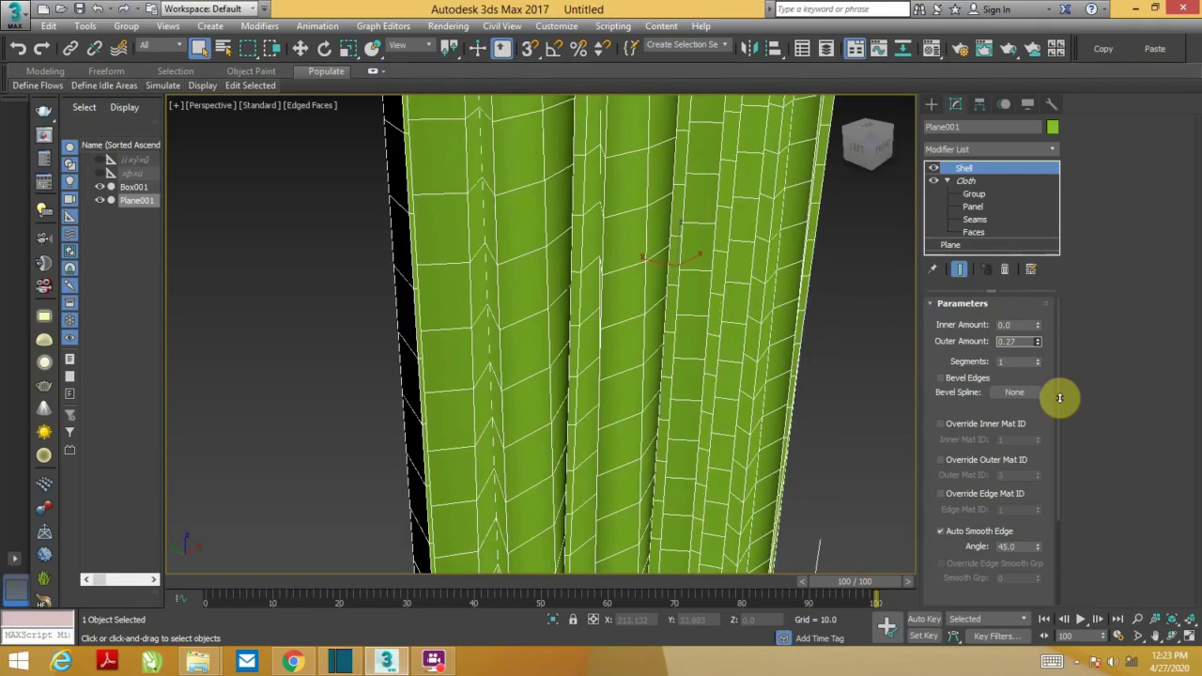
scroll(724, 333, down, 2)
mouse_move(723, 335)
alt+middle_down()
mouse_move(632, 374)
mouse_move(622, 351)
mouse_move(638, 389)
alt+middle_up()
- Add a TurboSmooth modifier at 1 iteration to the curtain, then deselect it
click(958, 149)
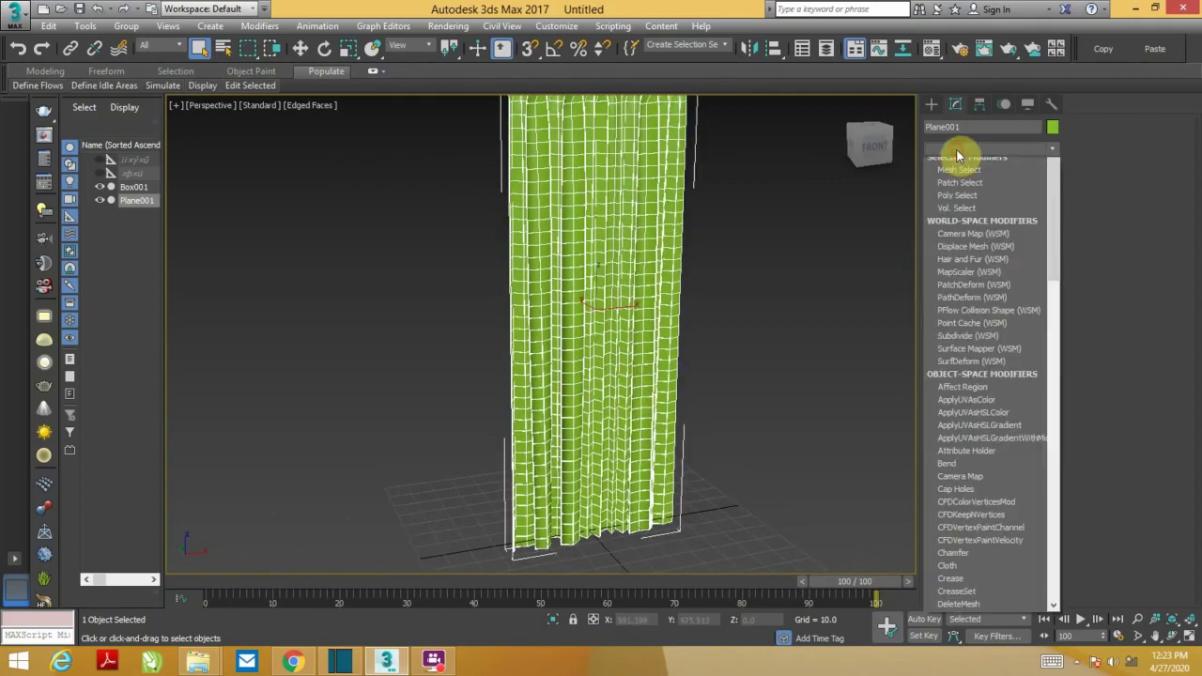
key(t)
click(961, 407)
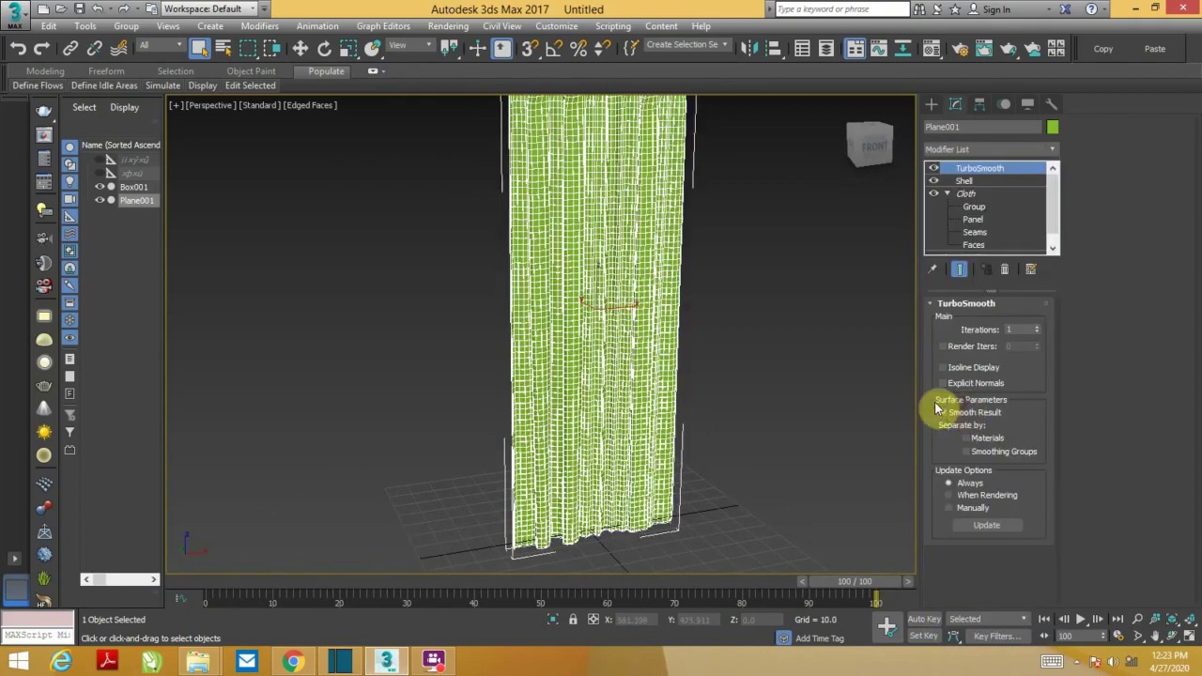
click(717, 370)
mouse_move(716, 370)
alt+middle_down()
mouse_move(595, 346)
mouse_move(743, 367)
mouse_move(644, 316)
alt+middle_up()
scroll(638, 338, down, 3)
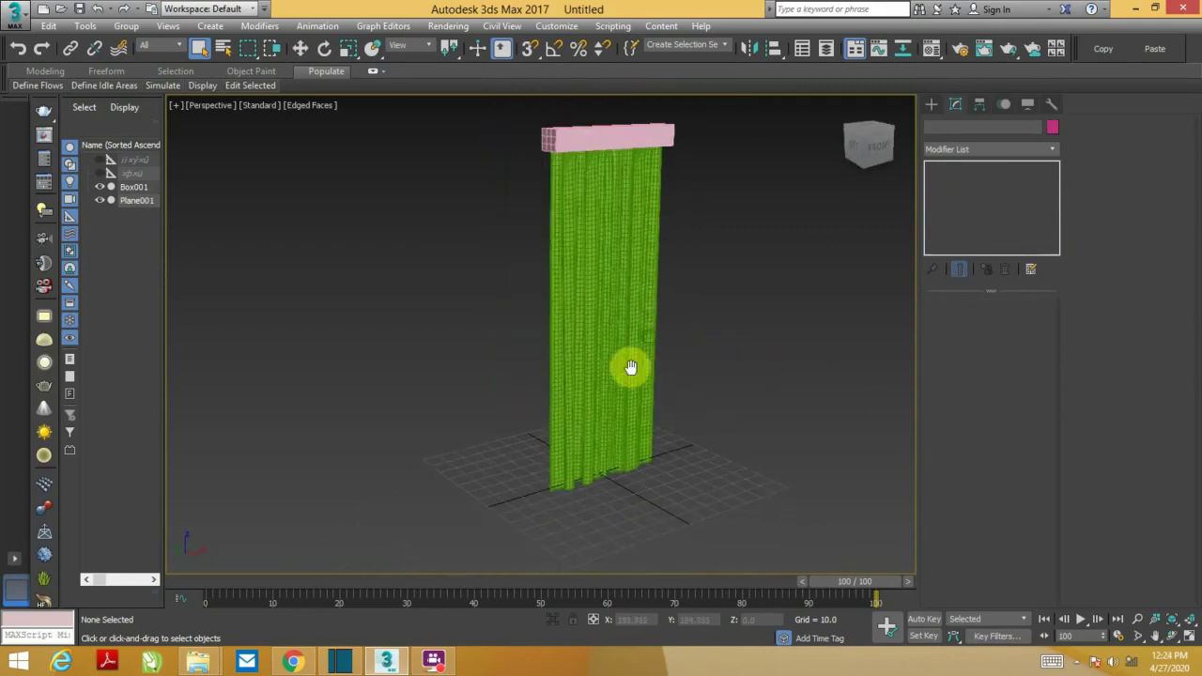
mouse_move(630, 365)
alt+middle_down()
mouse_move(629, 375)
mouse_move(629, 349)
alt+middle_up()
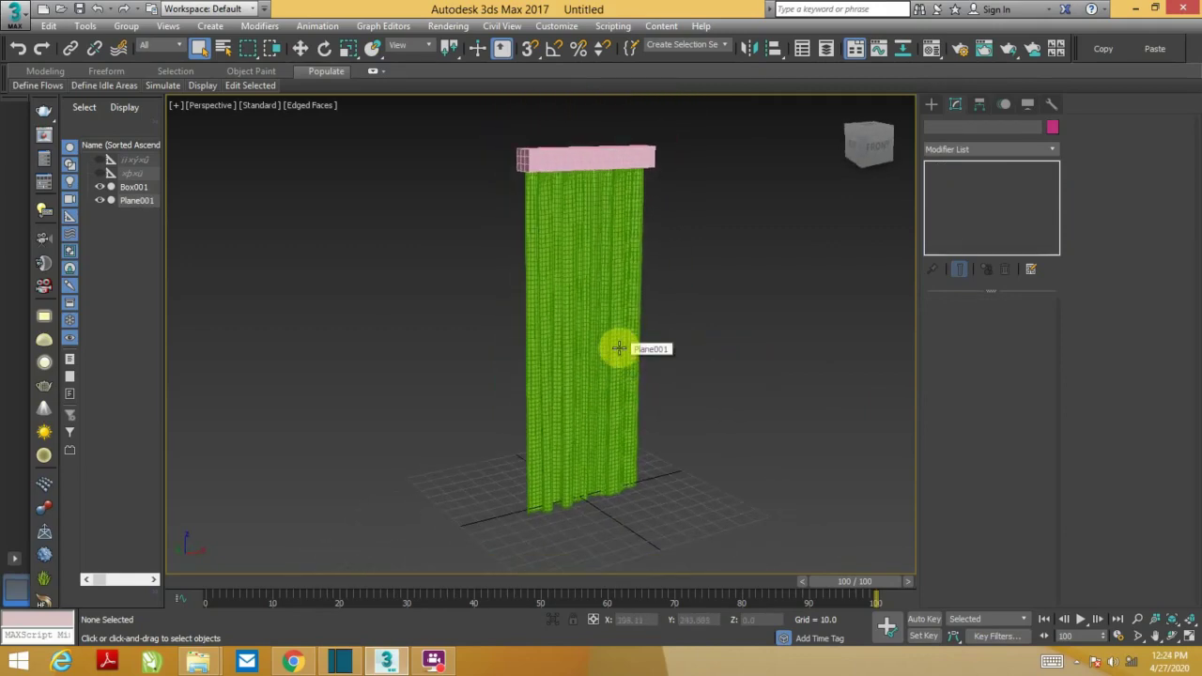
- In the Material Editor, set the Diffuse map to the leaf-pattern JPG bitmap
key(m)
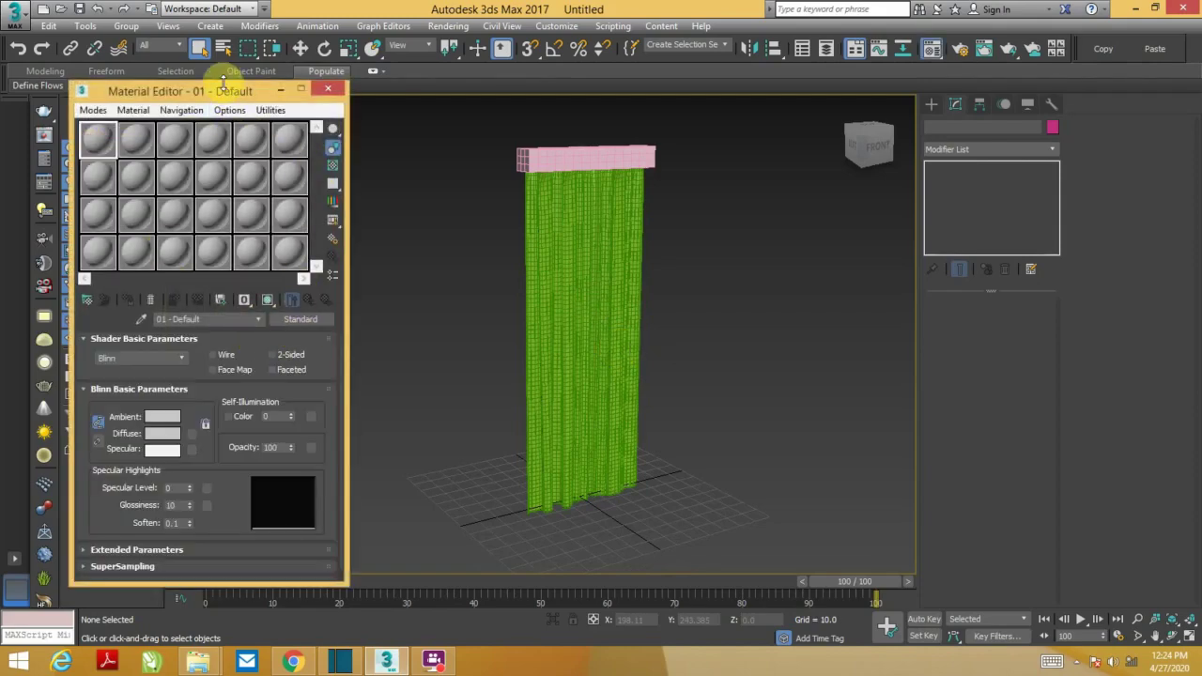
drag(219, 91, 221, 35)
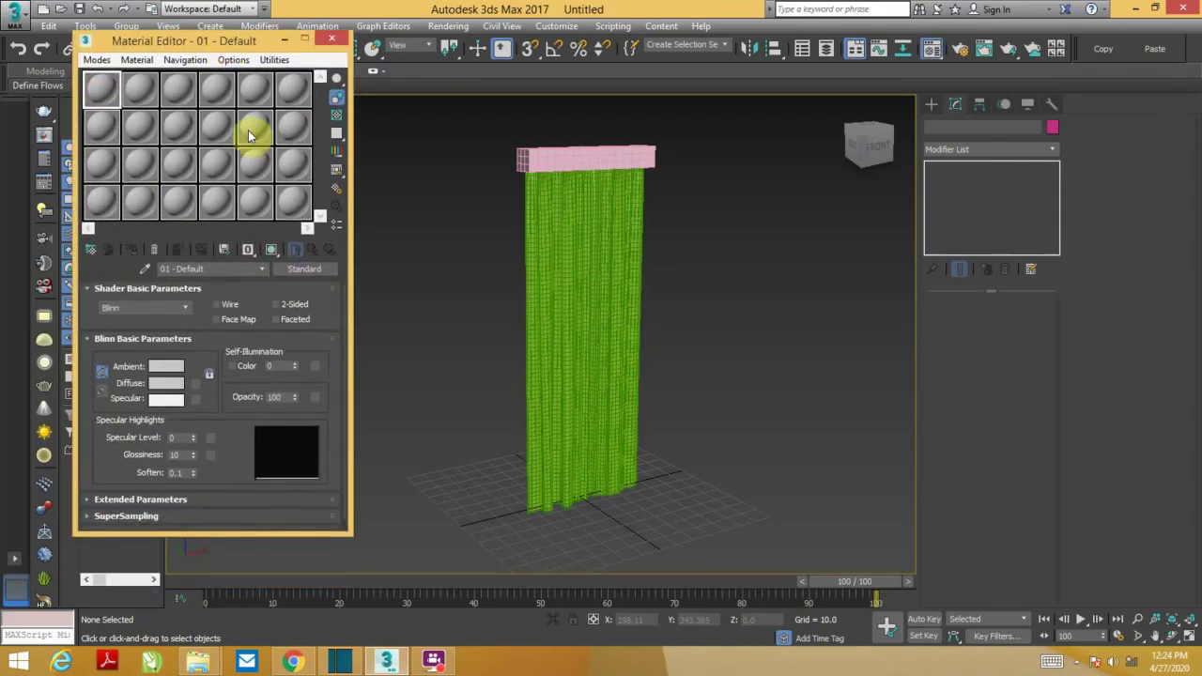
click(283, 250)
drag(185, 43, 160, 30)
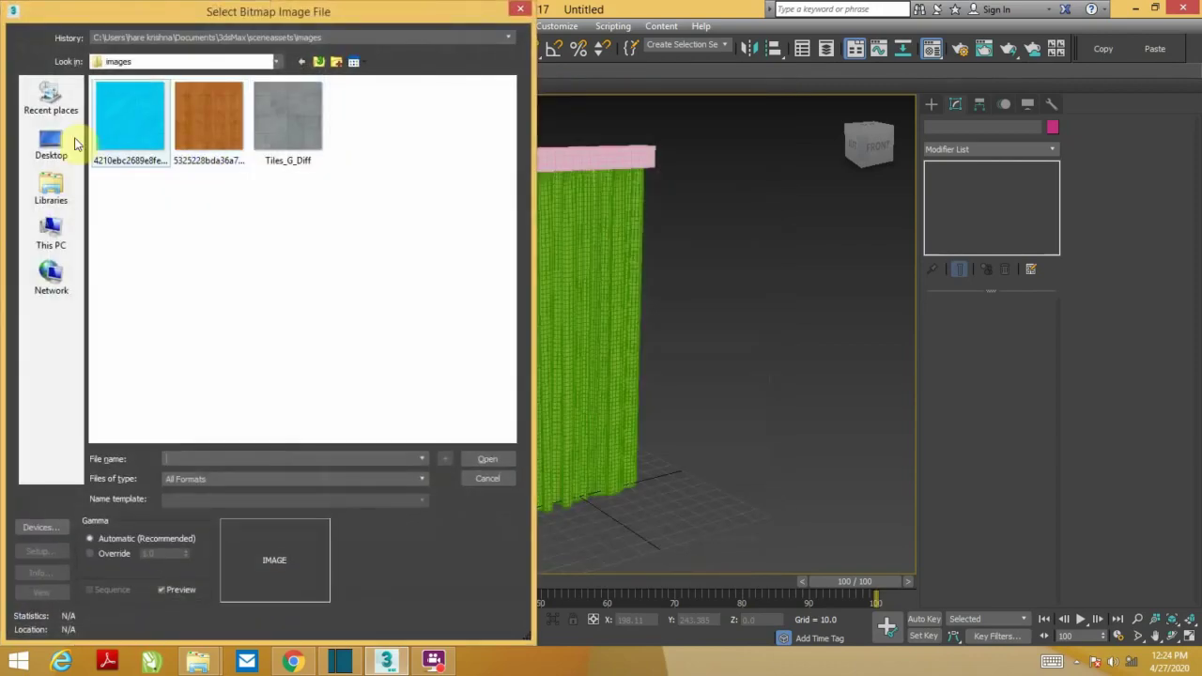
click(51, 145)
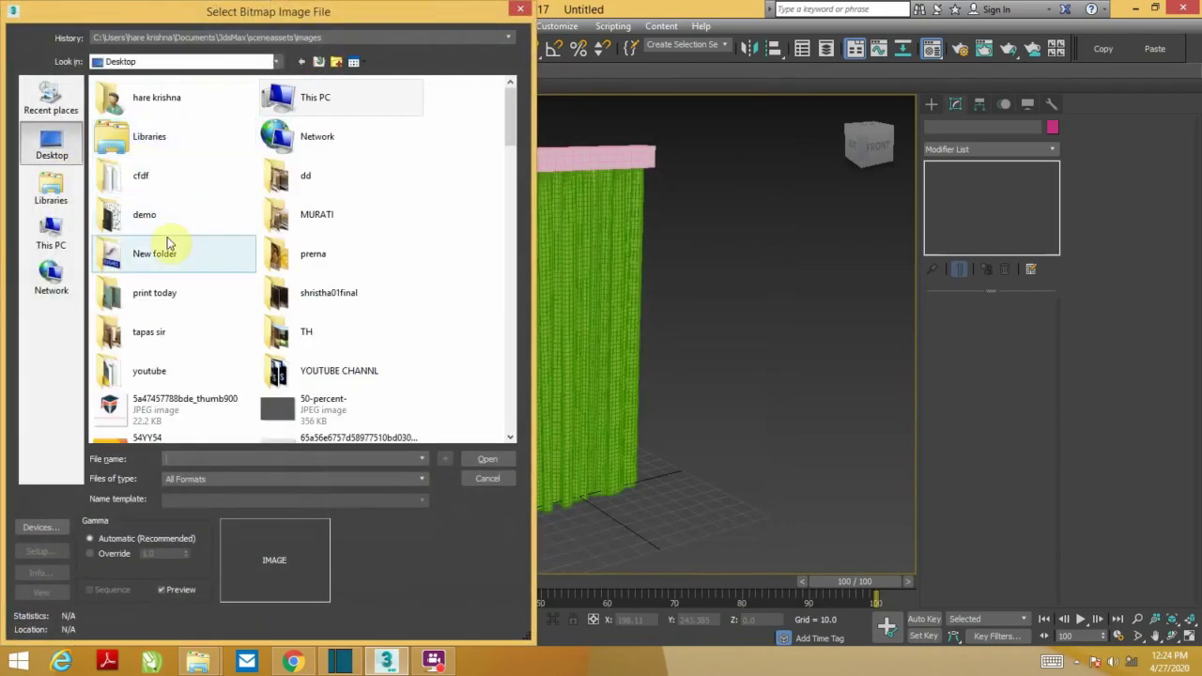
double_click(188, 212)
double_click(209, 340)
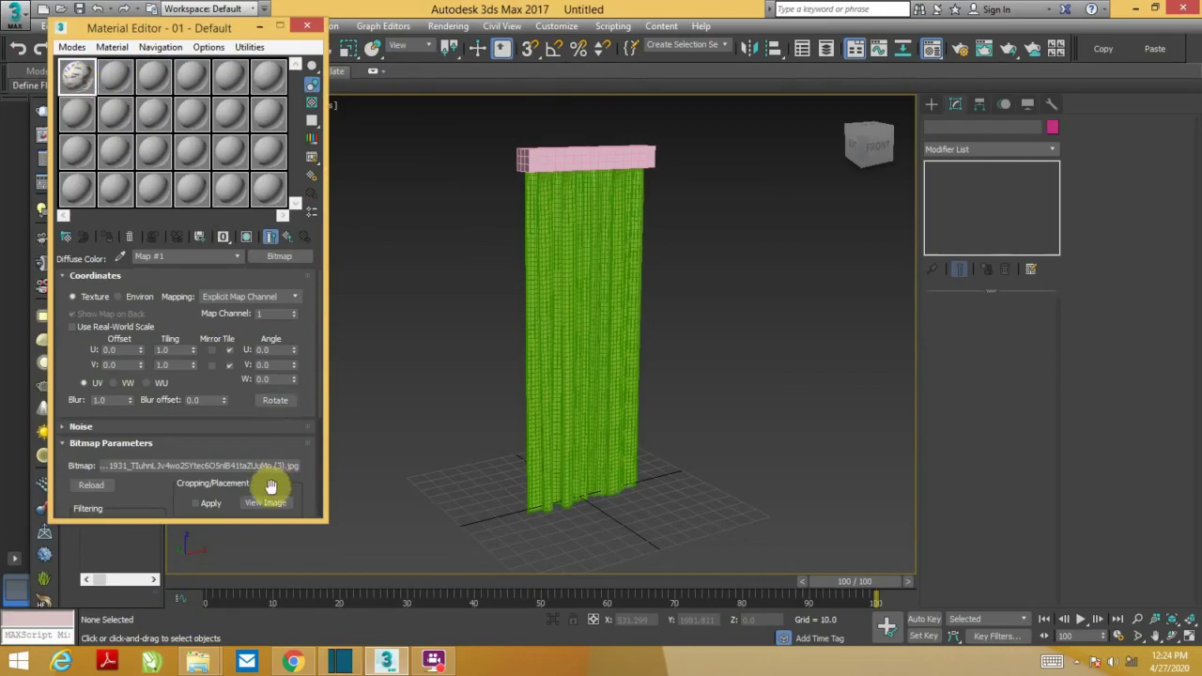
click(267, 502)
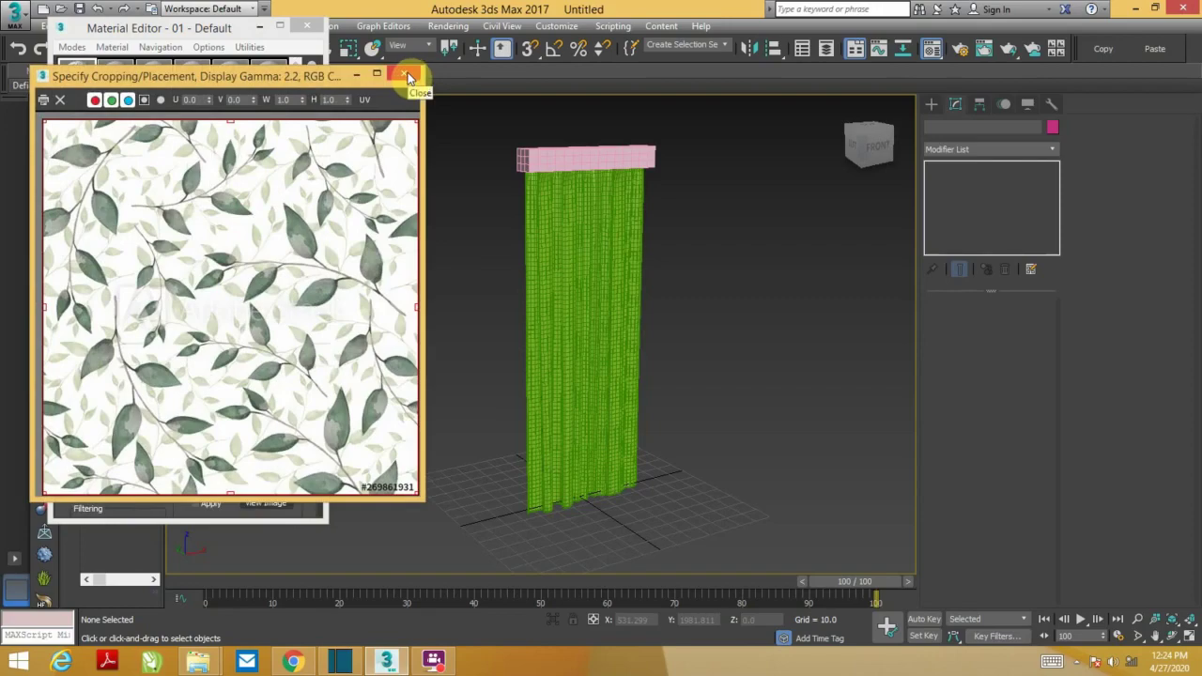
click(406, 76)
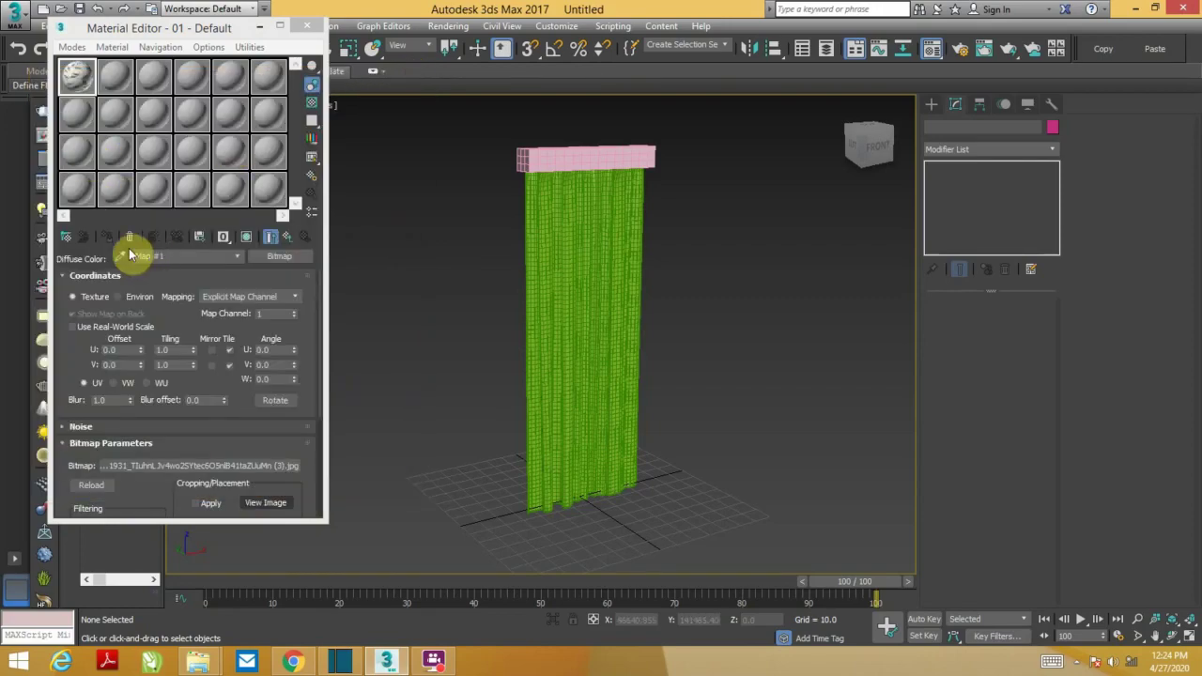
- Apply the leaf material to the curtain and show its texture shaded in the viewport
drag(77, 75, 595, 344)
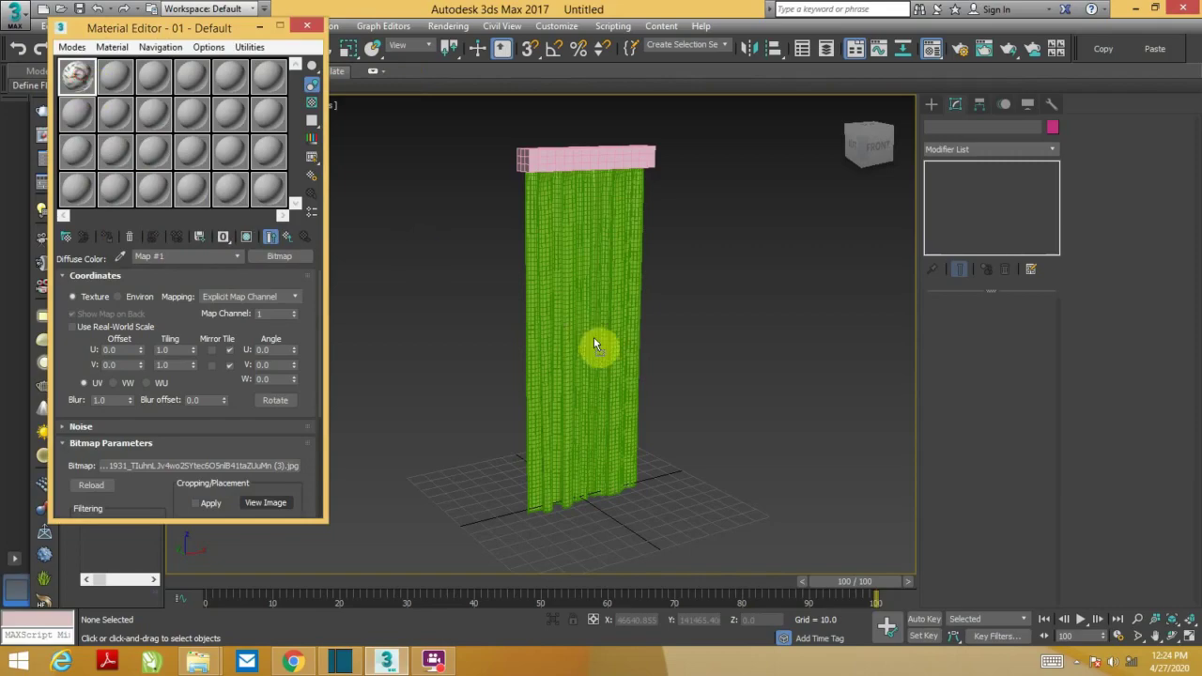
click(248, 238)
mouse_move(714, 355)
alt+middle_down()
mouse_move(651, 346)
mouse_move(647, 320)
mouse_move(703, 359)
mouse_move(651, 370)
mouse_move(639, 346)
mouse_move(649, 363)
mouse_move(629, 368)
alt+middle_up()
click(307, 28)
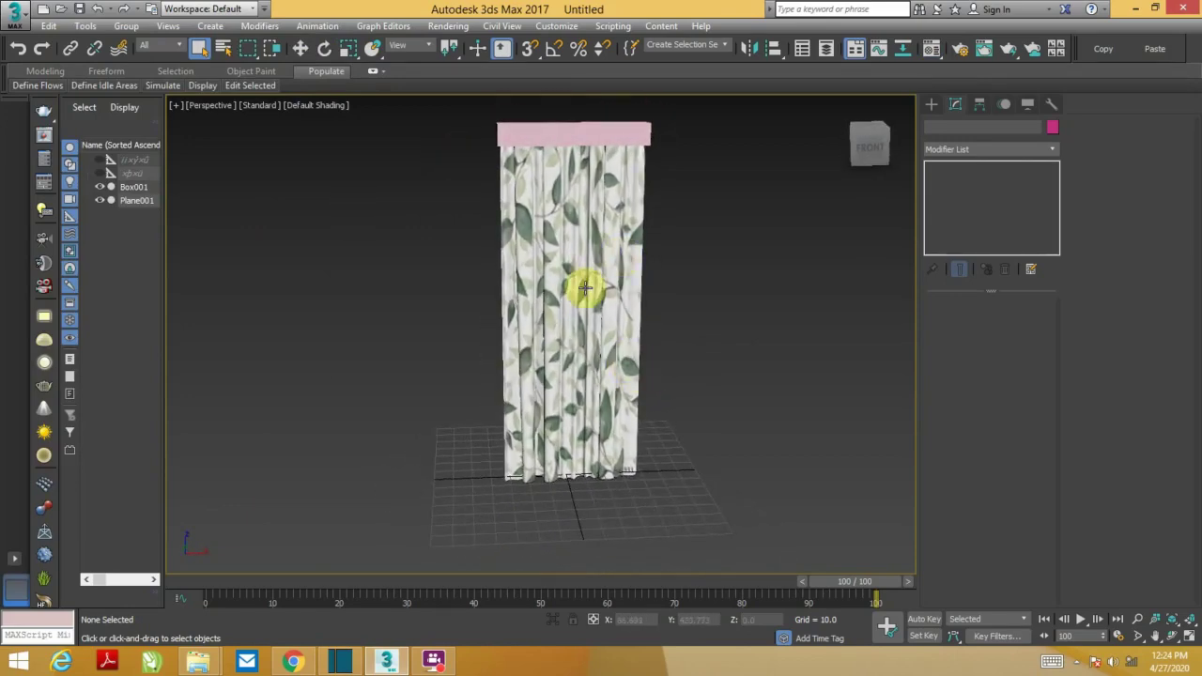
alt+middle_drag(585, 299, 607, 300)
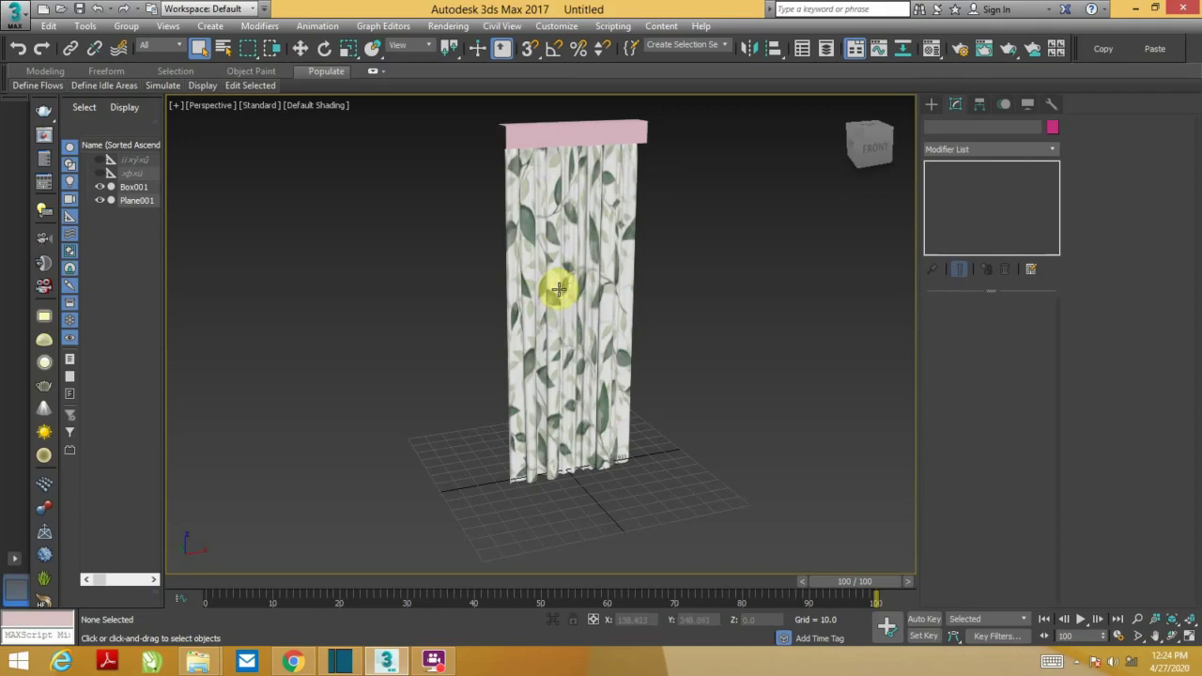
- Turn on Edged Faces and add an FFD 4x4x4 modifier to Plane001
click(560, 294)
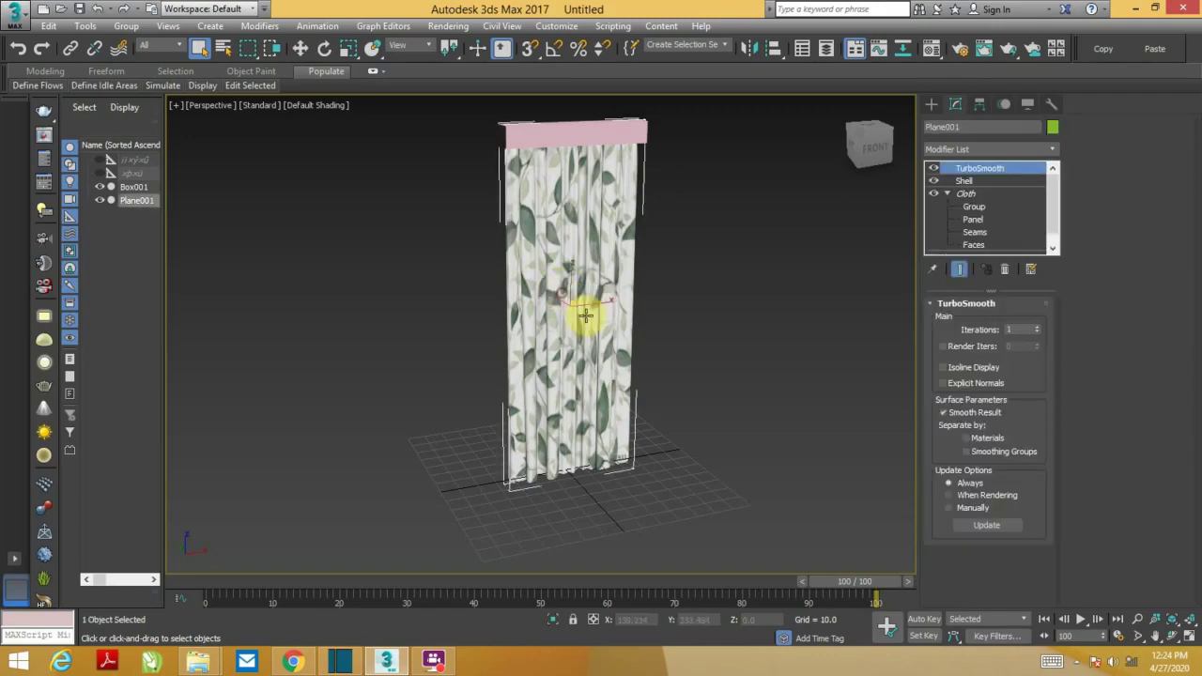
key(F4)
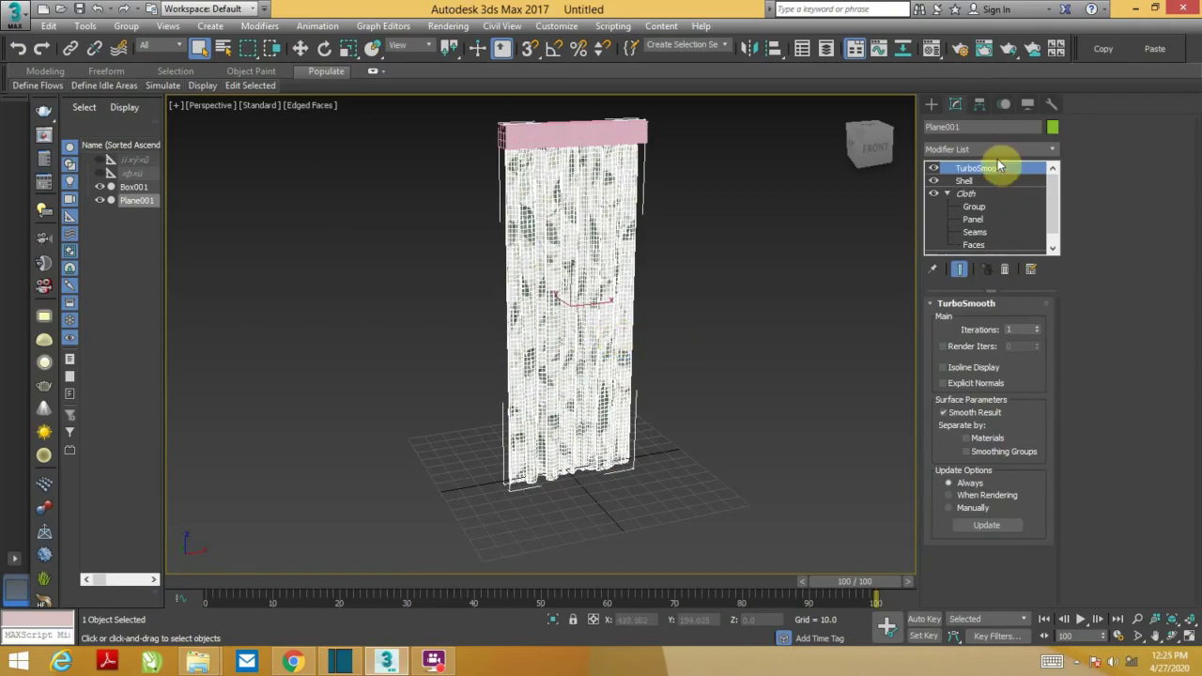
click(959, 147)
key(f)
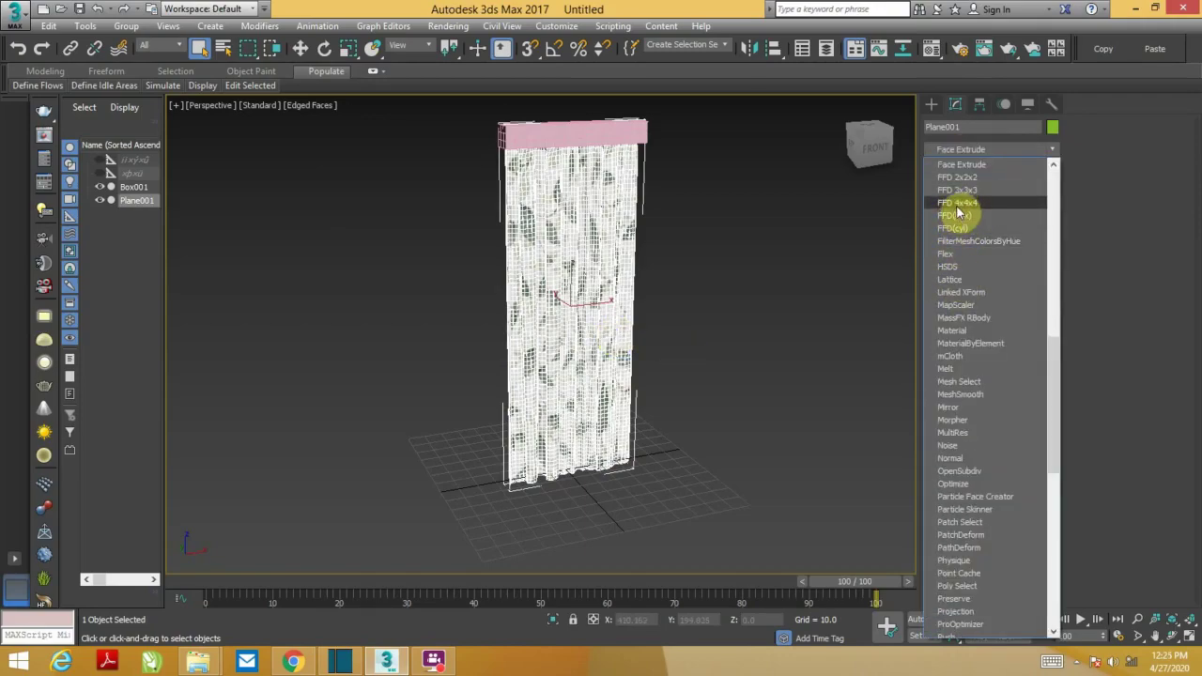
click(958, 203)
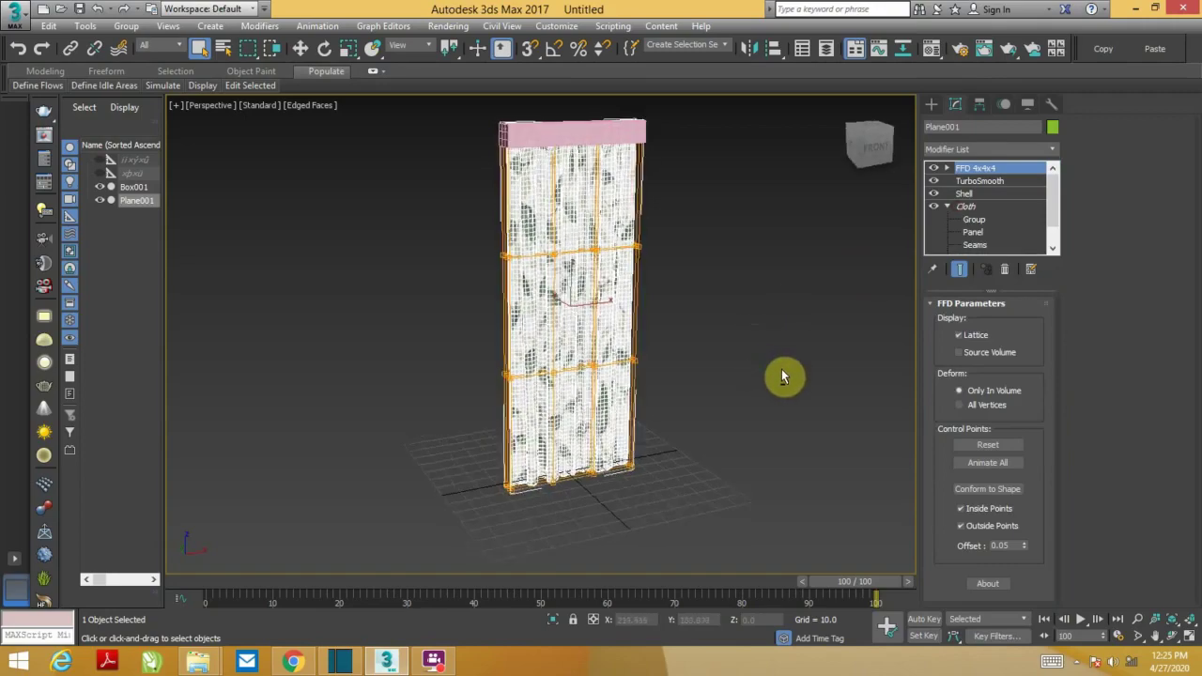
- Move the FFD's left-side control points to pull the curtain's lower left inward
alt+middle_drag(759, 344, 786, 351)
click(947, 168)
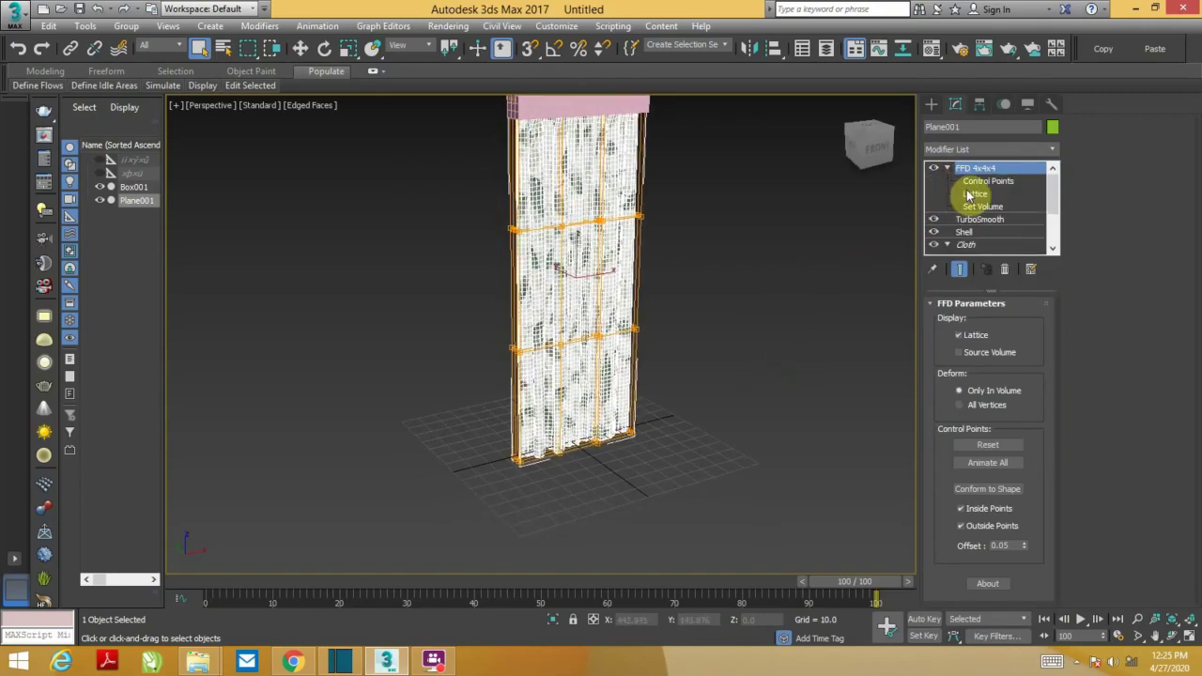
click(981, 180)
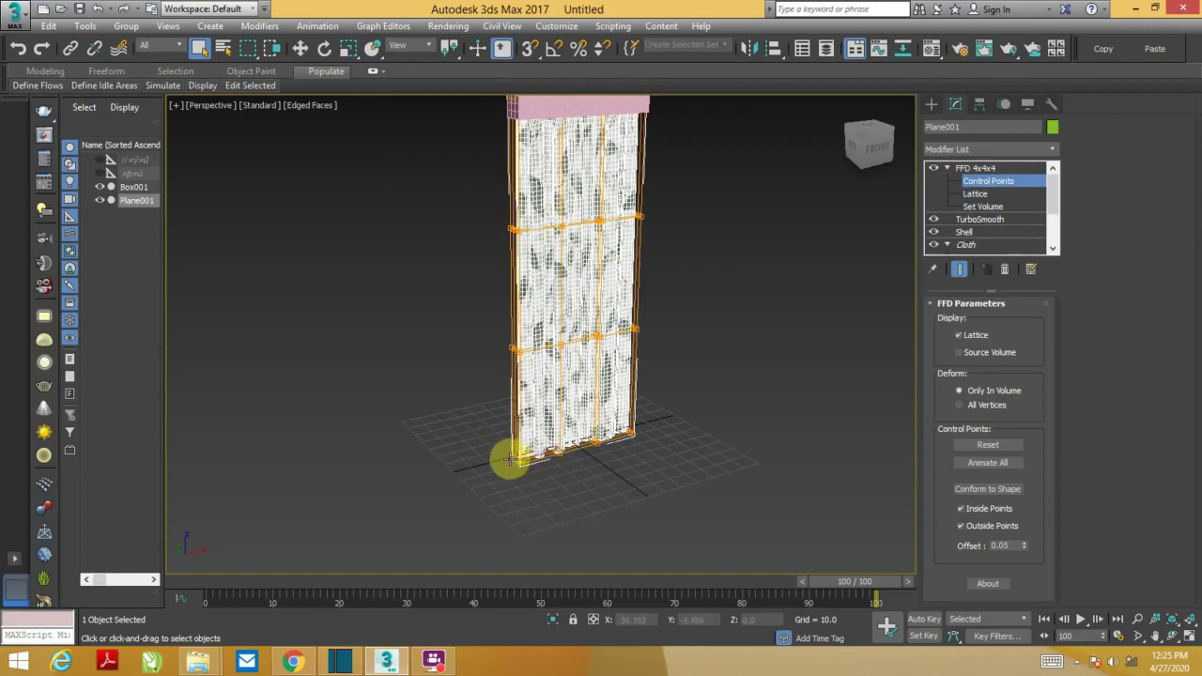
key(w)
drag(510, 456, 551, 483)
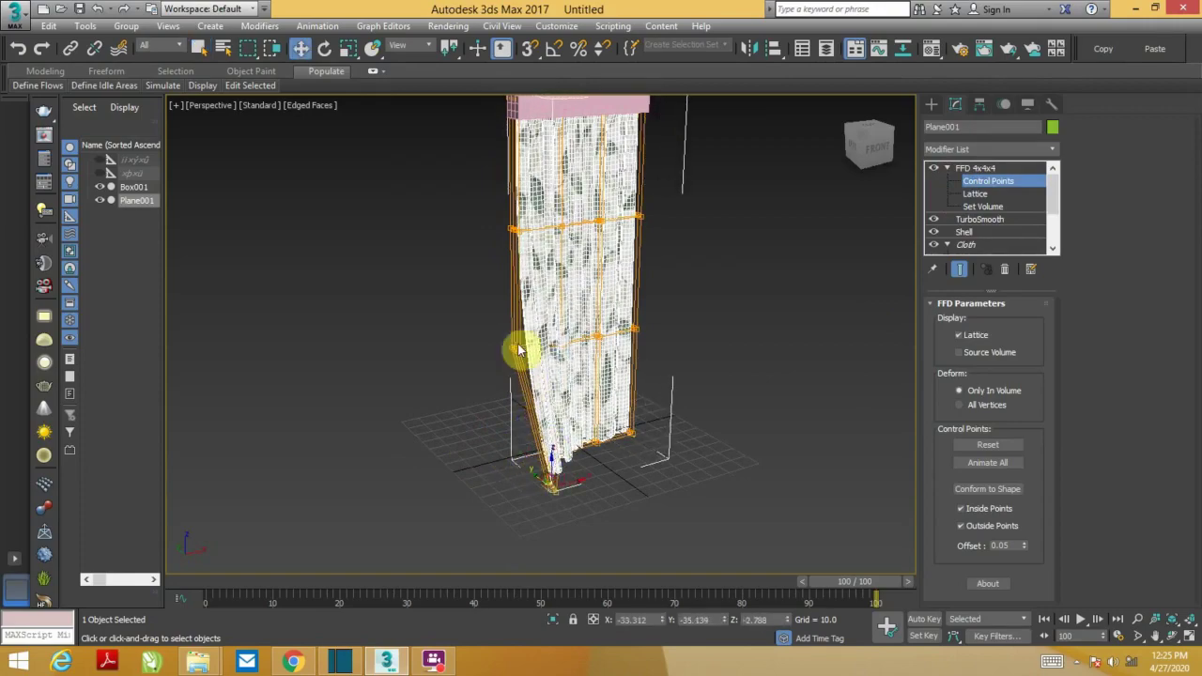
drag(519, 245, 517, 241)
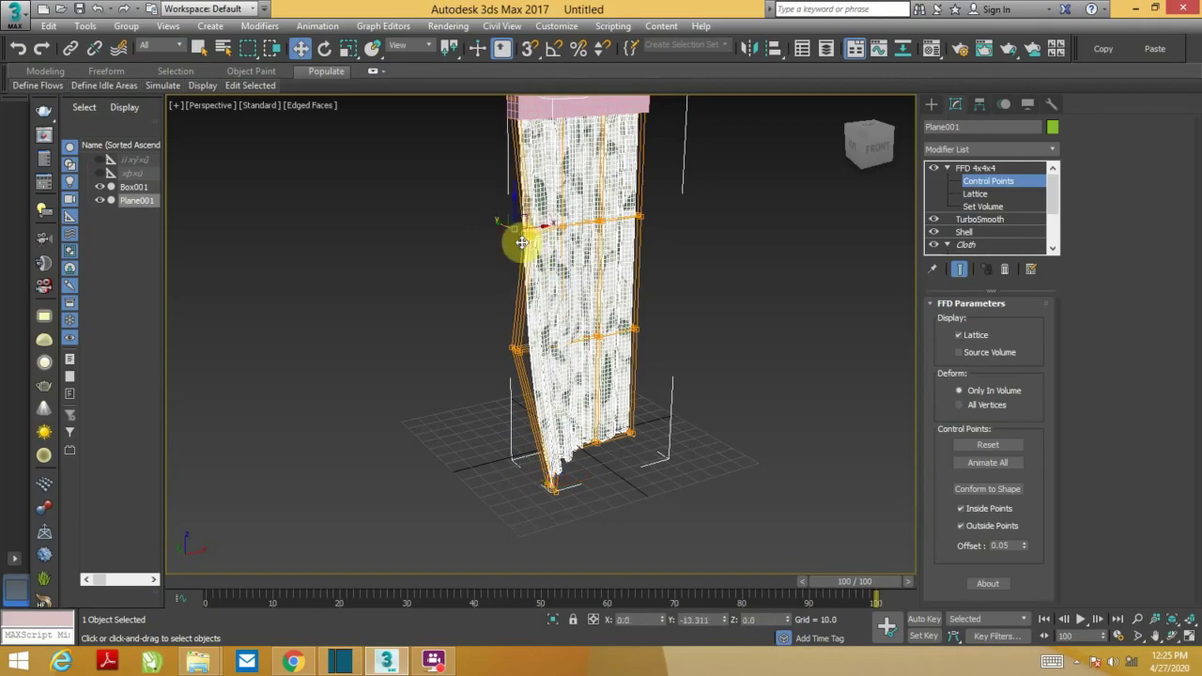
mouse_move(479, 324)
mouse_down()
mouse_move(522, 379)
mouse_move(525, 348)
mouse_up()
mouse_move(611, 443)
alt+middle_down()
mouse_move(576, 416)
mouse_move(523, 457)
mouse_move(681, 475)
mouse_move(574, 469)
mouse_move(628, 473)
alt+middle_up()
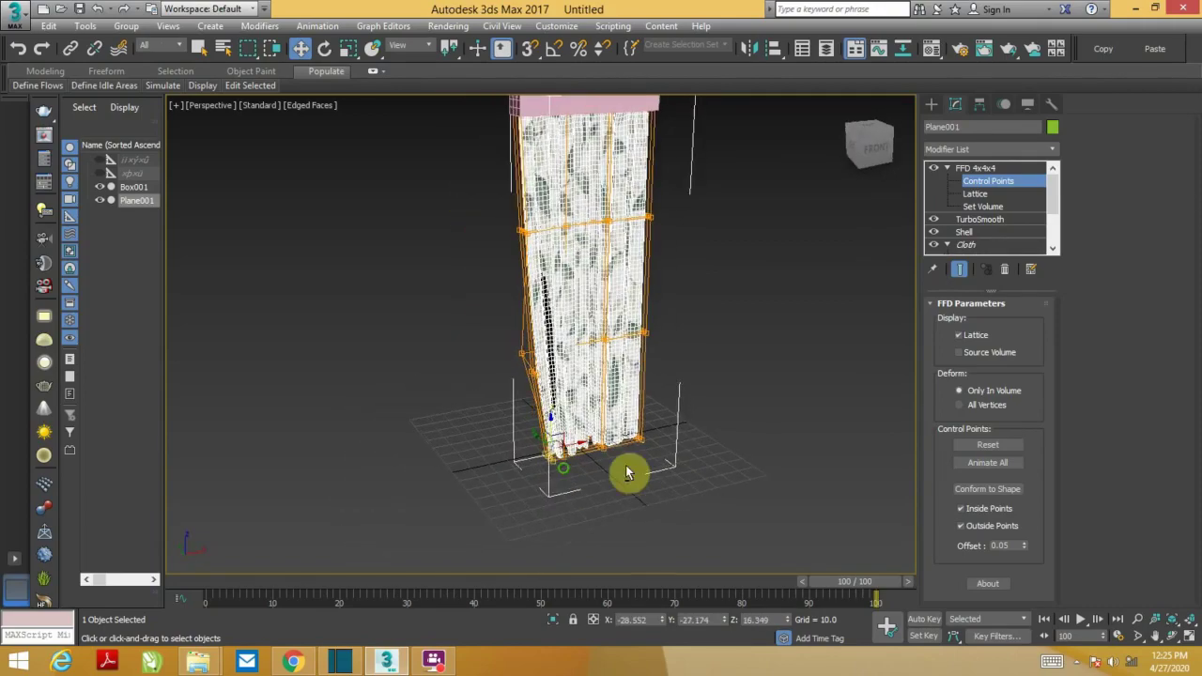
- Convert the curtain to Editable Poly, then undo it to keep the modifier stack
right_click(592, 338)
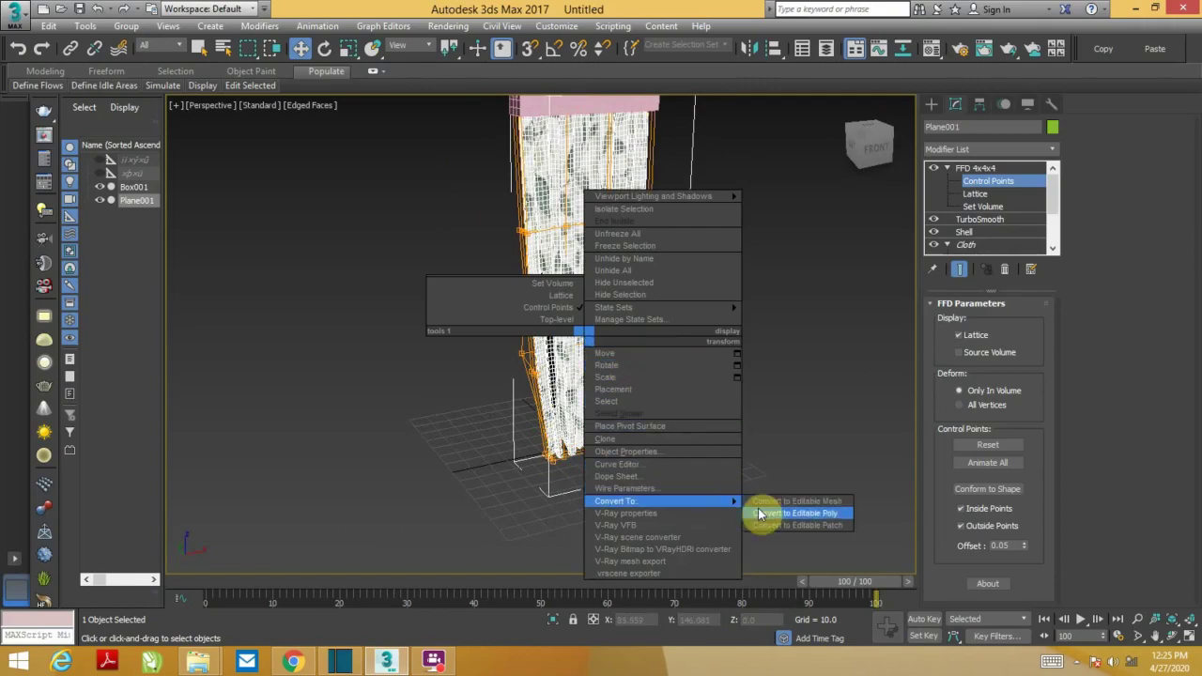
click(763, 512)
mouse_move(720, 413)
alt+middle_down()
mouse_move(679, 397)
mouse_move(684, 362)
mouse_move(707, 414)
mouse_move(697, 420)
alt+middle_up()
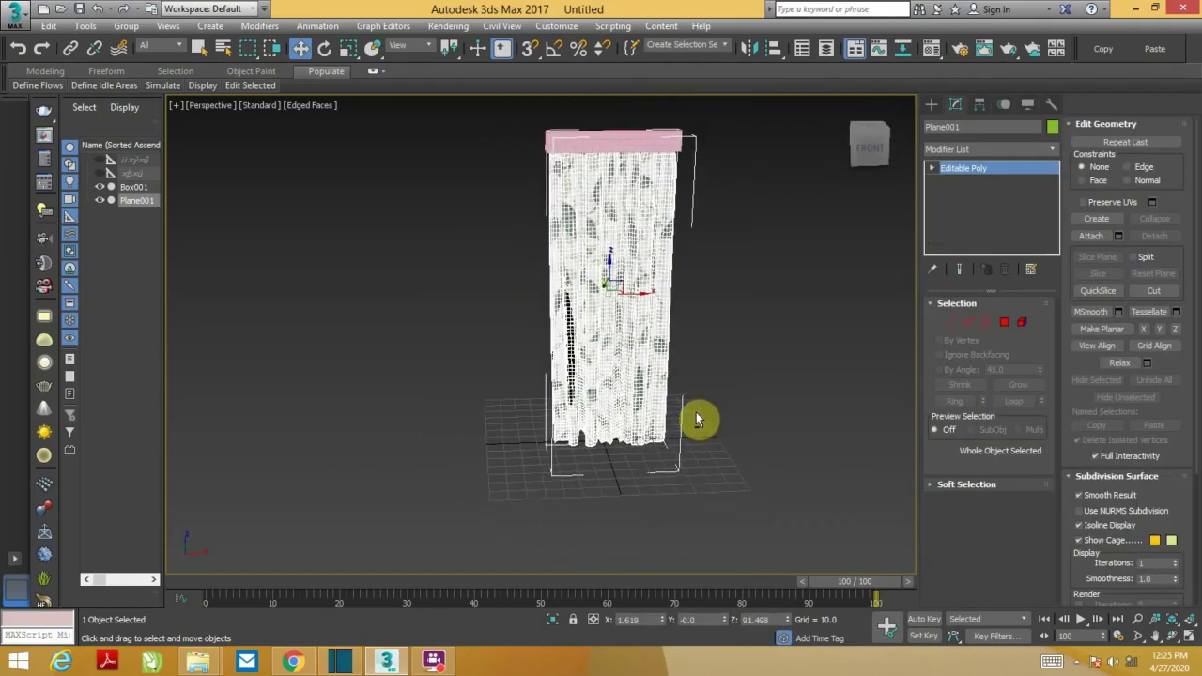
key(ctrl+z)
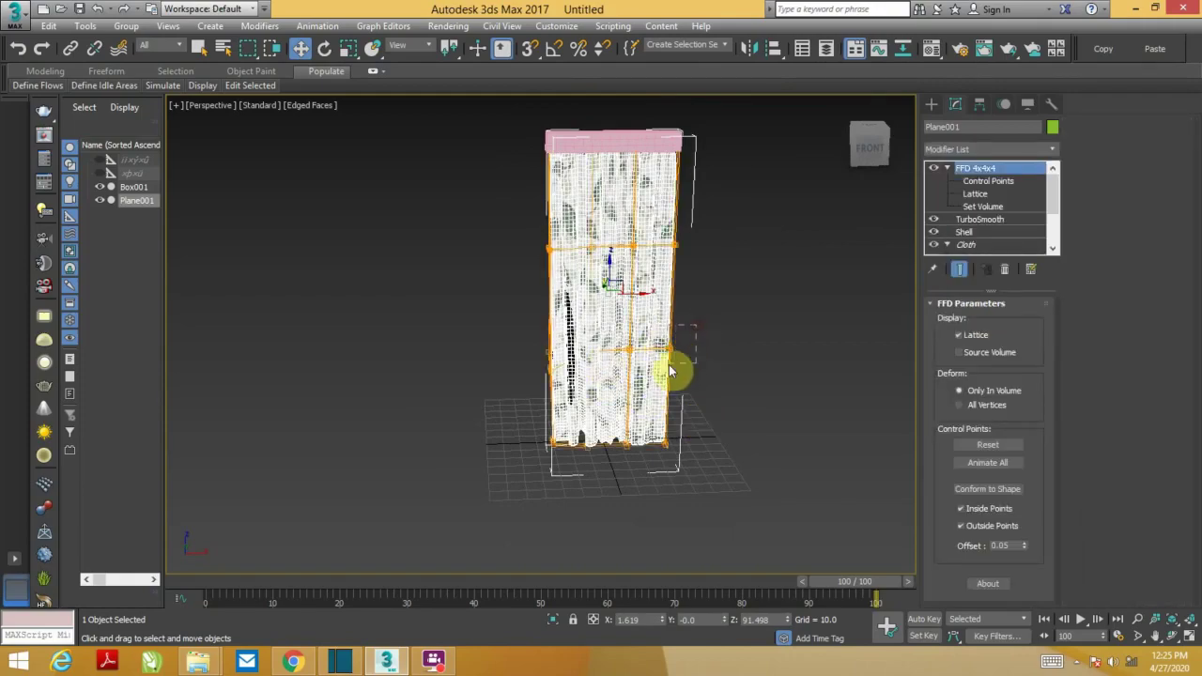
click(718, 355)
click(635, 314)
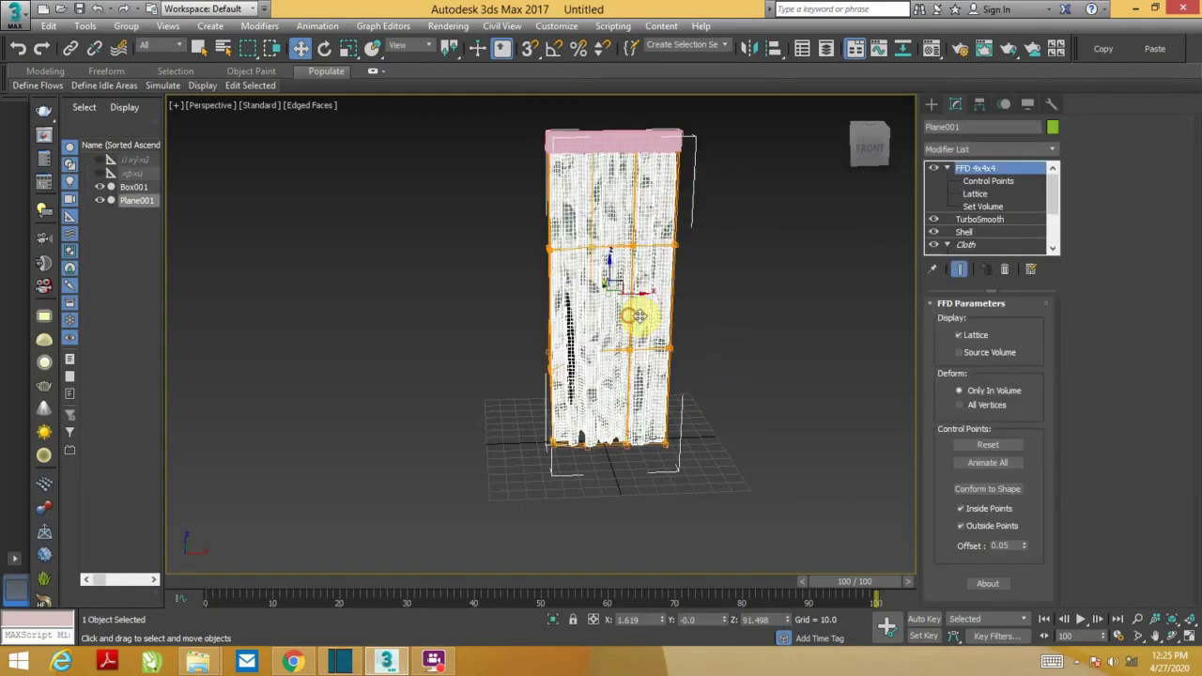
- Select the bottom row of FFD control points and move them to narrow the hem
click(976, 194)
click(977, 181)
mouse_move(745, 397)
alt+middle_down()
mouse_move(676, 397)
mouse_move(711, 397)
mouse_move(706, 461)
alt+middle_up()
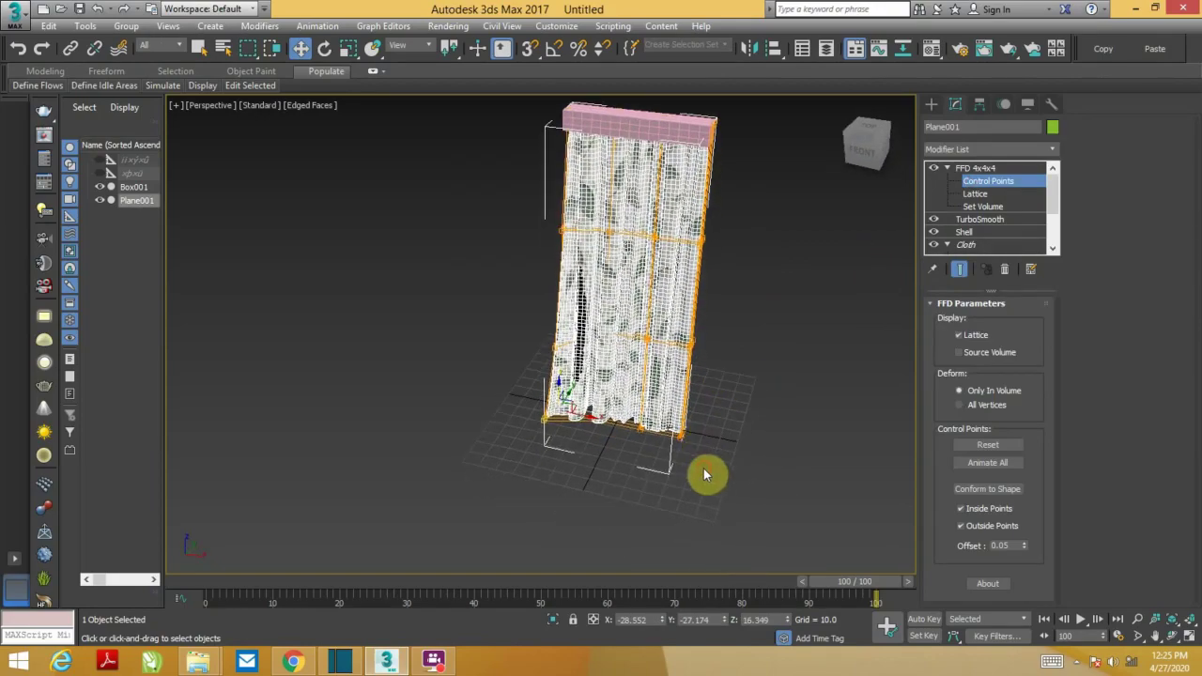
click(685, 427)
mouse_move(704, 488)
mouse_down()
mouse_move(563, 380)
mouse_move(573, 406)
mouse_up()
drag(657, 420, 648, 424)
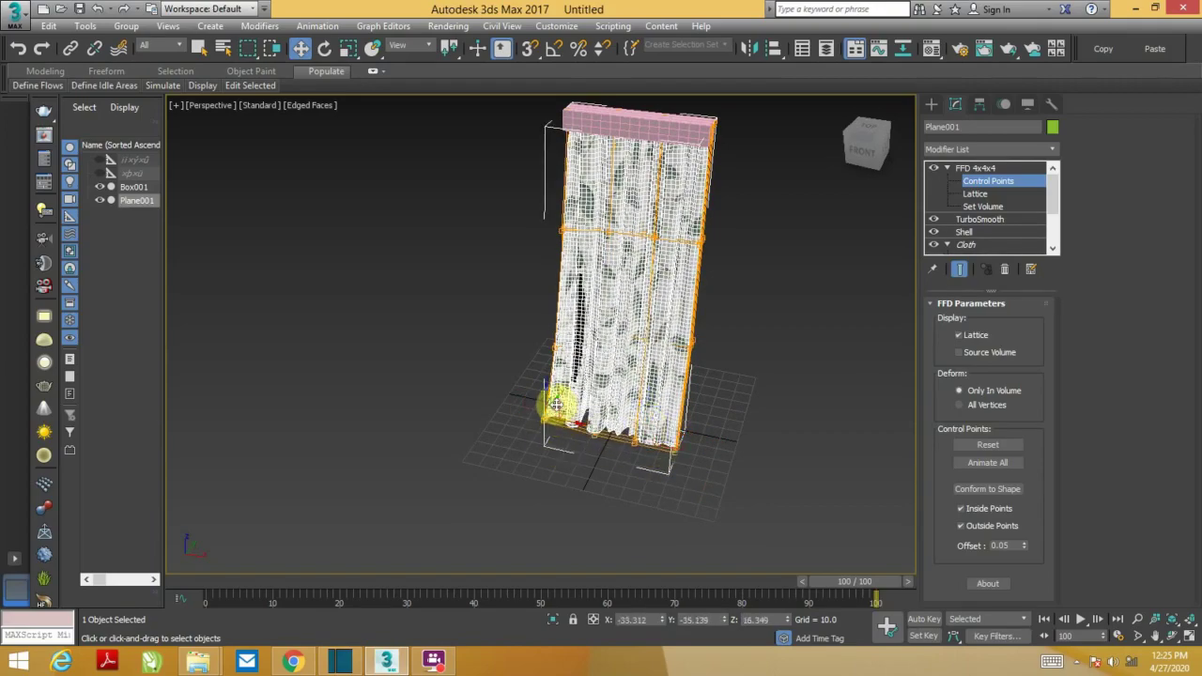
drag(529, 408, 536, 422)
mouse_move(536, 422)
alt+middle_down()
mouse_move(571, 416)
mouse_move(593, 430)
alt+middle_up()
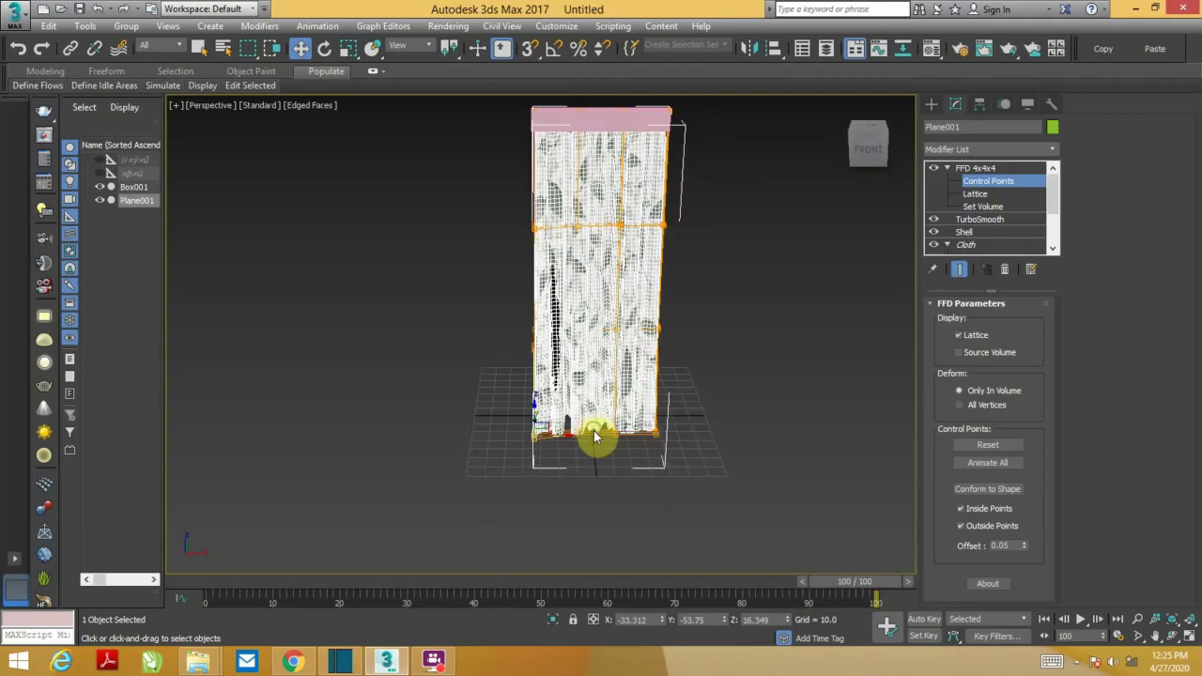